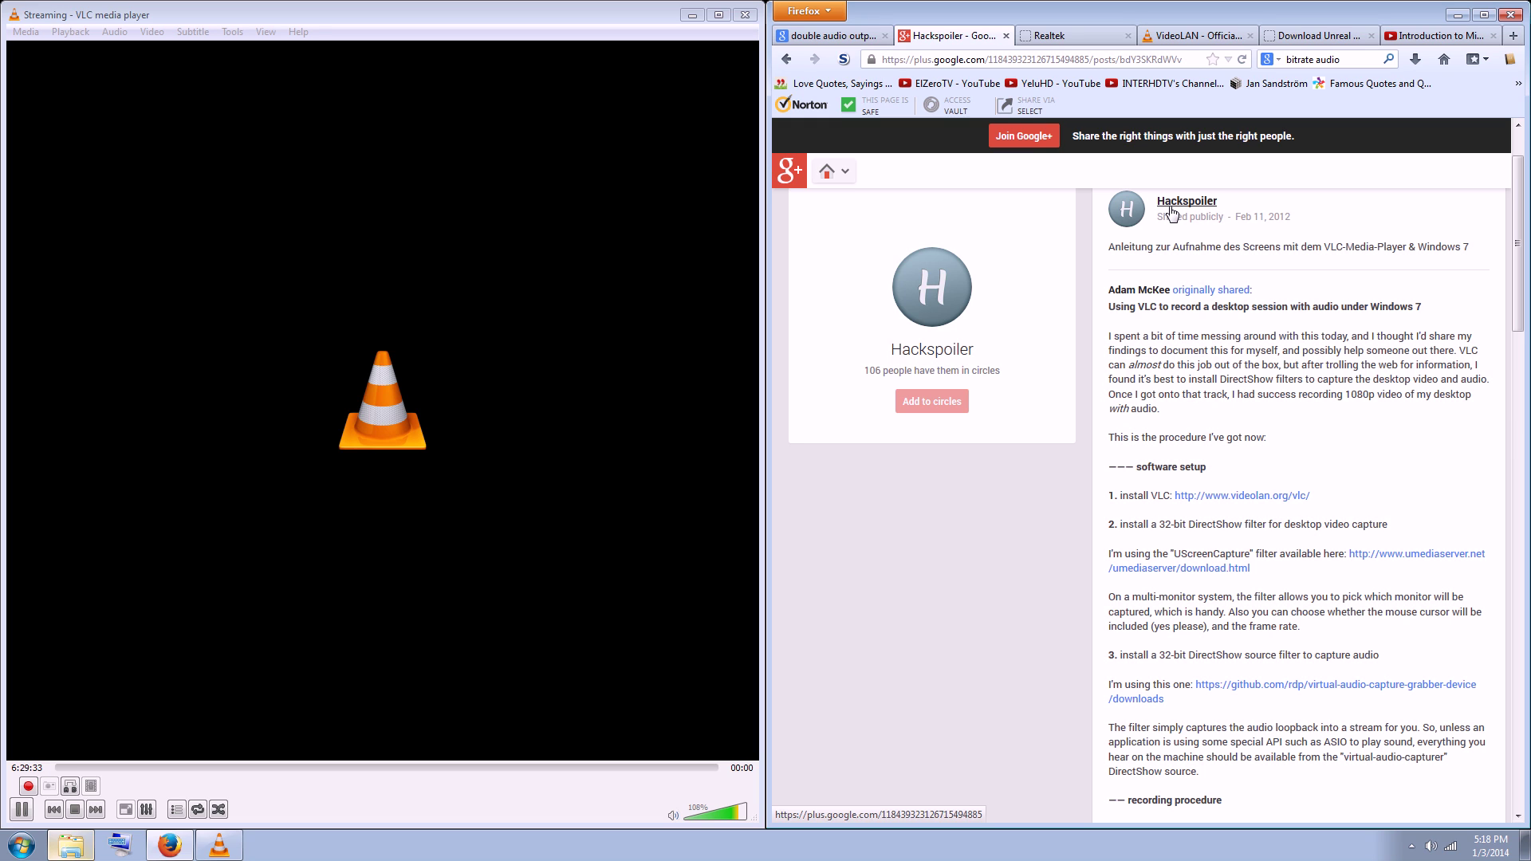
Review the software setup instructions in the Google+ post, highlighting the part about installing a DirectShow source filter to capture audio.
mouse_move(1171, 213)
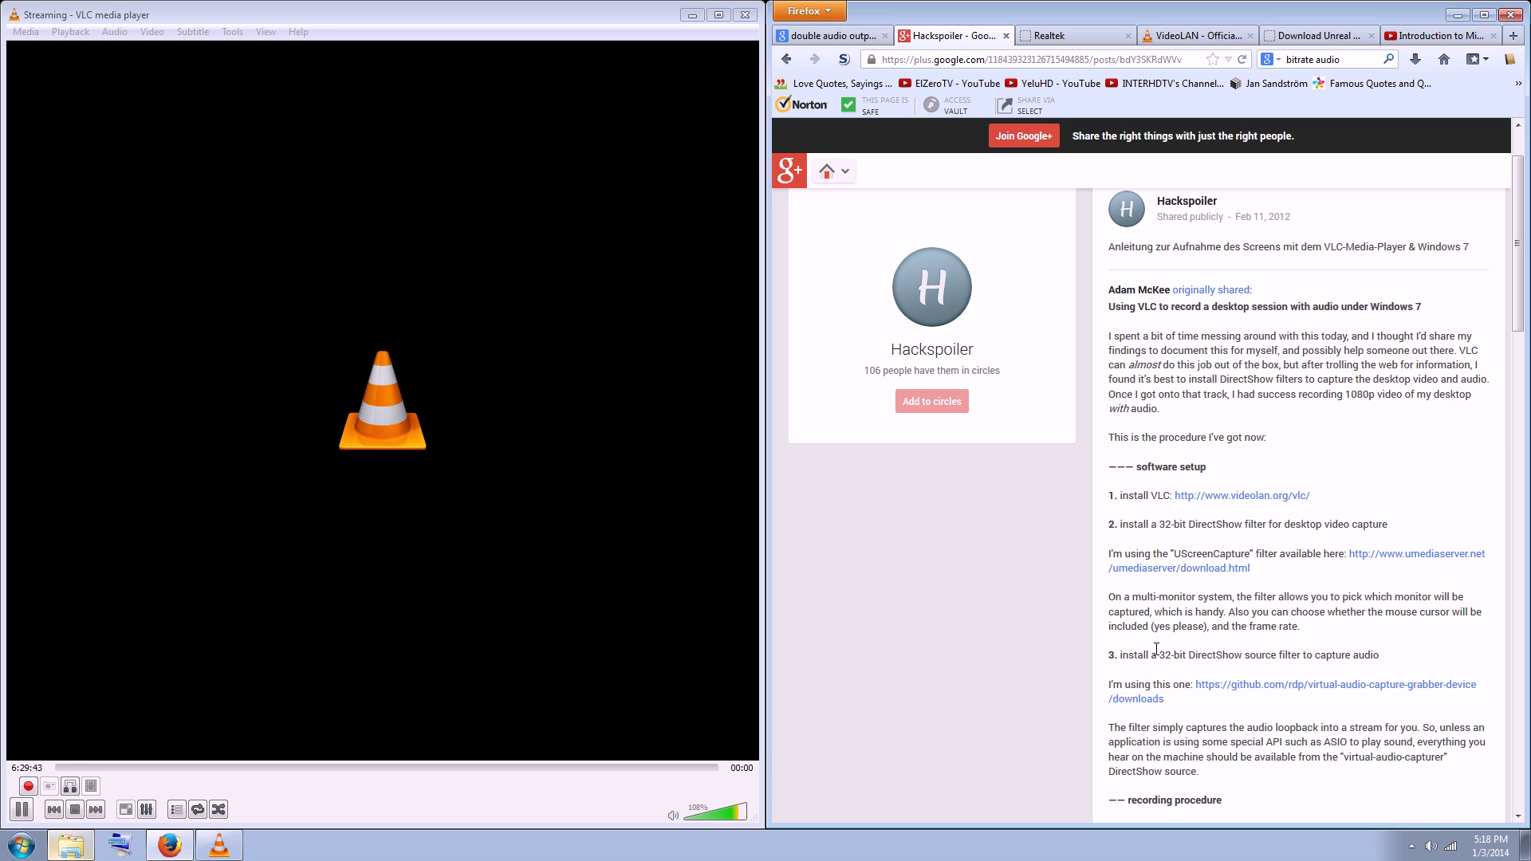
drag(1271, 654, 1398, 662)
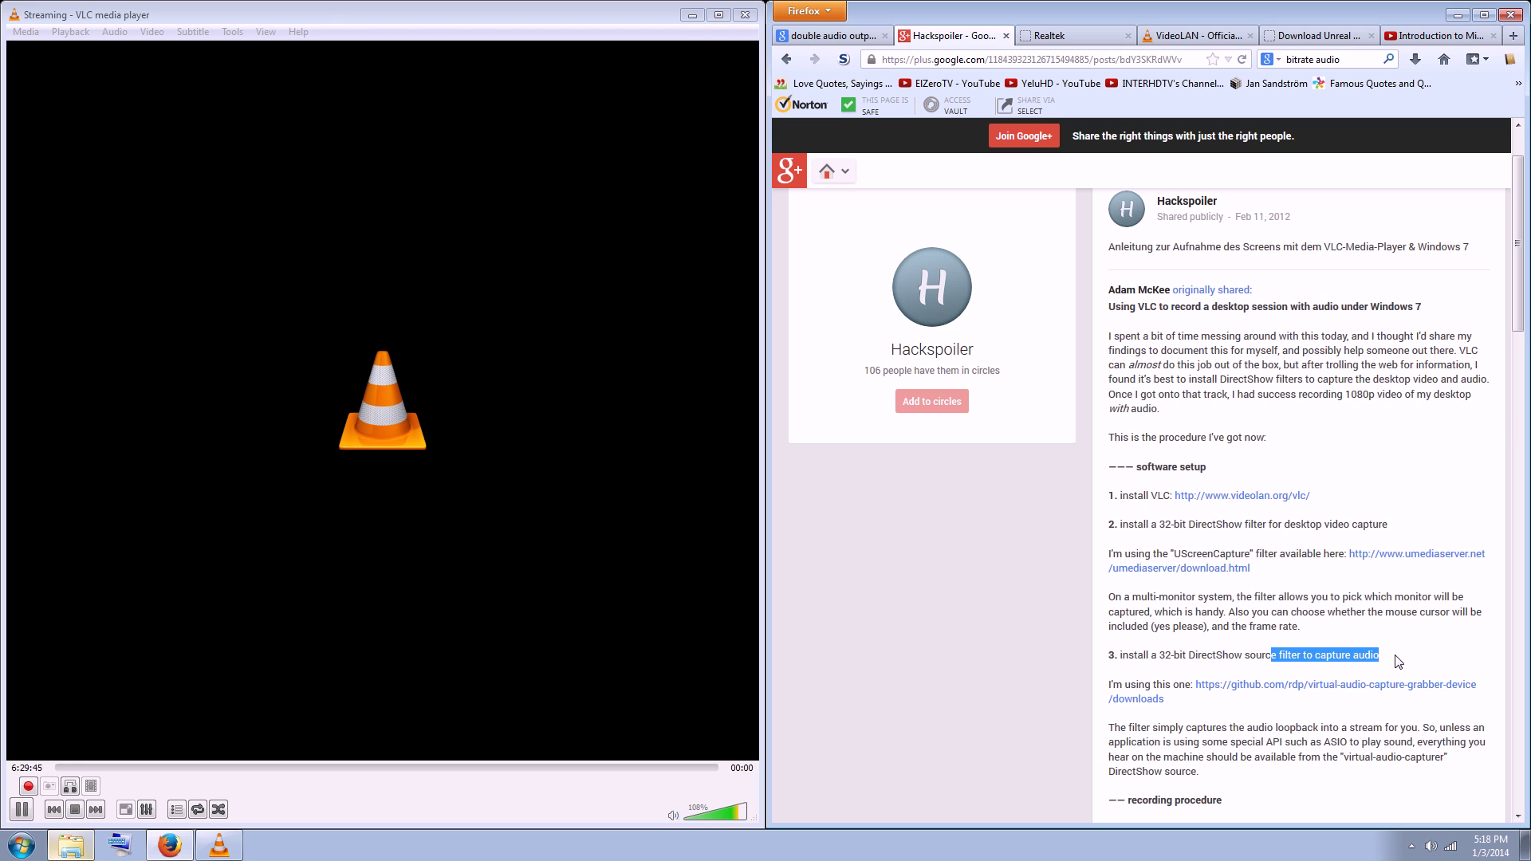
click(1397, 474)
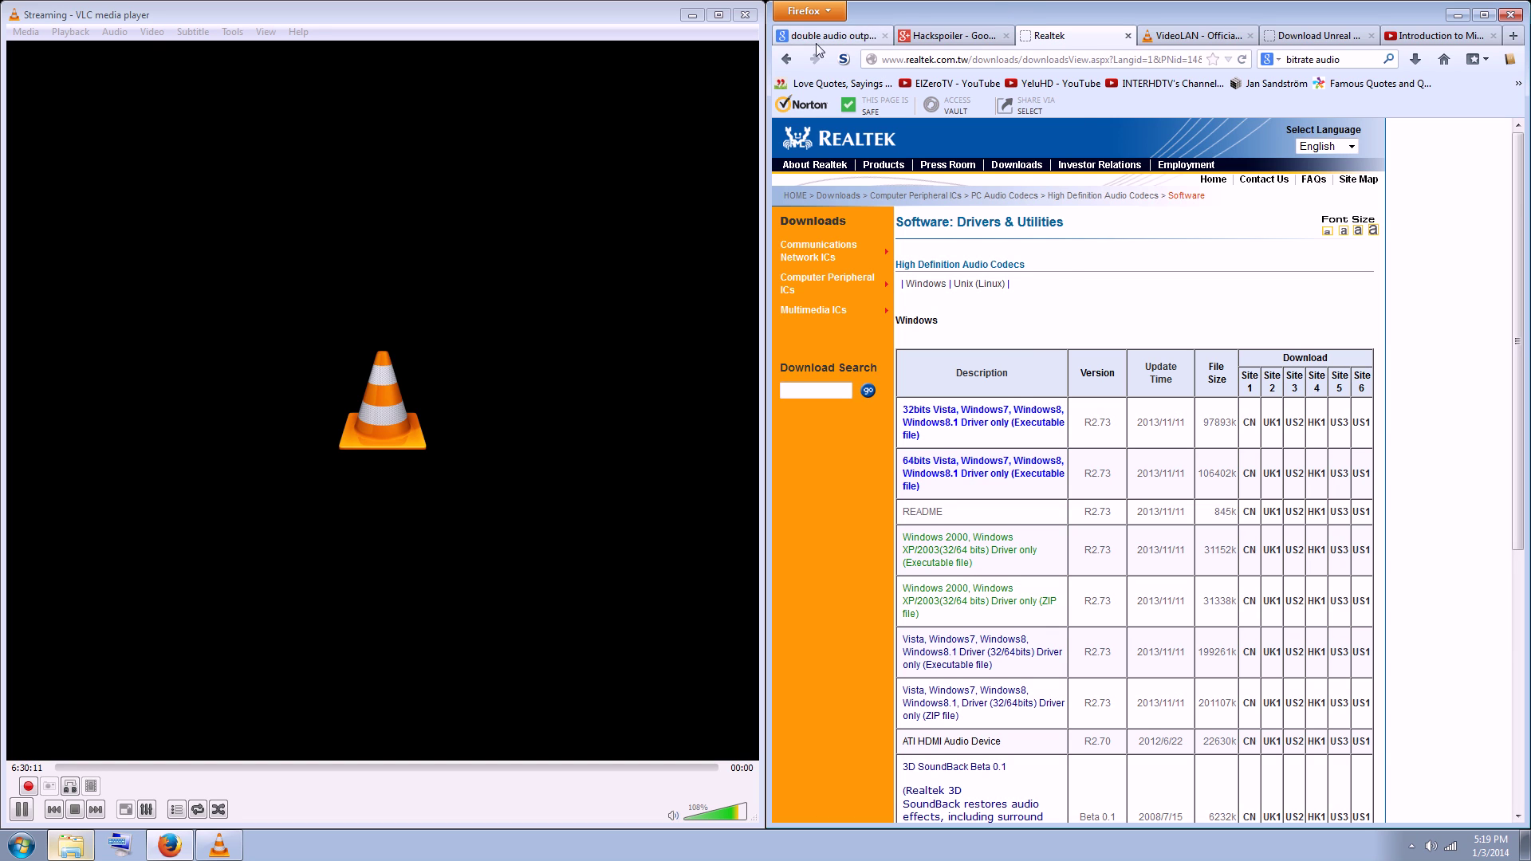
On the Realtek site, return to High Definition Audio Codecs, choose Software, and accept the terms to reach the driver downloads.
click(787, 59)
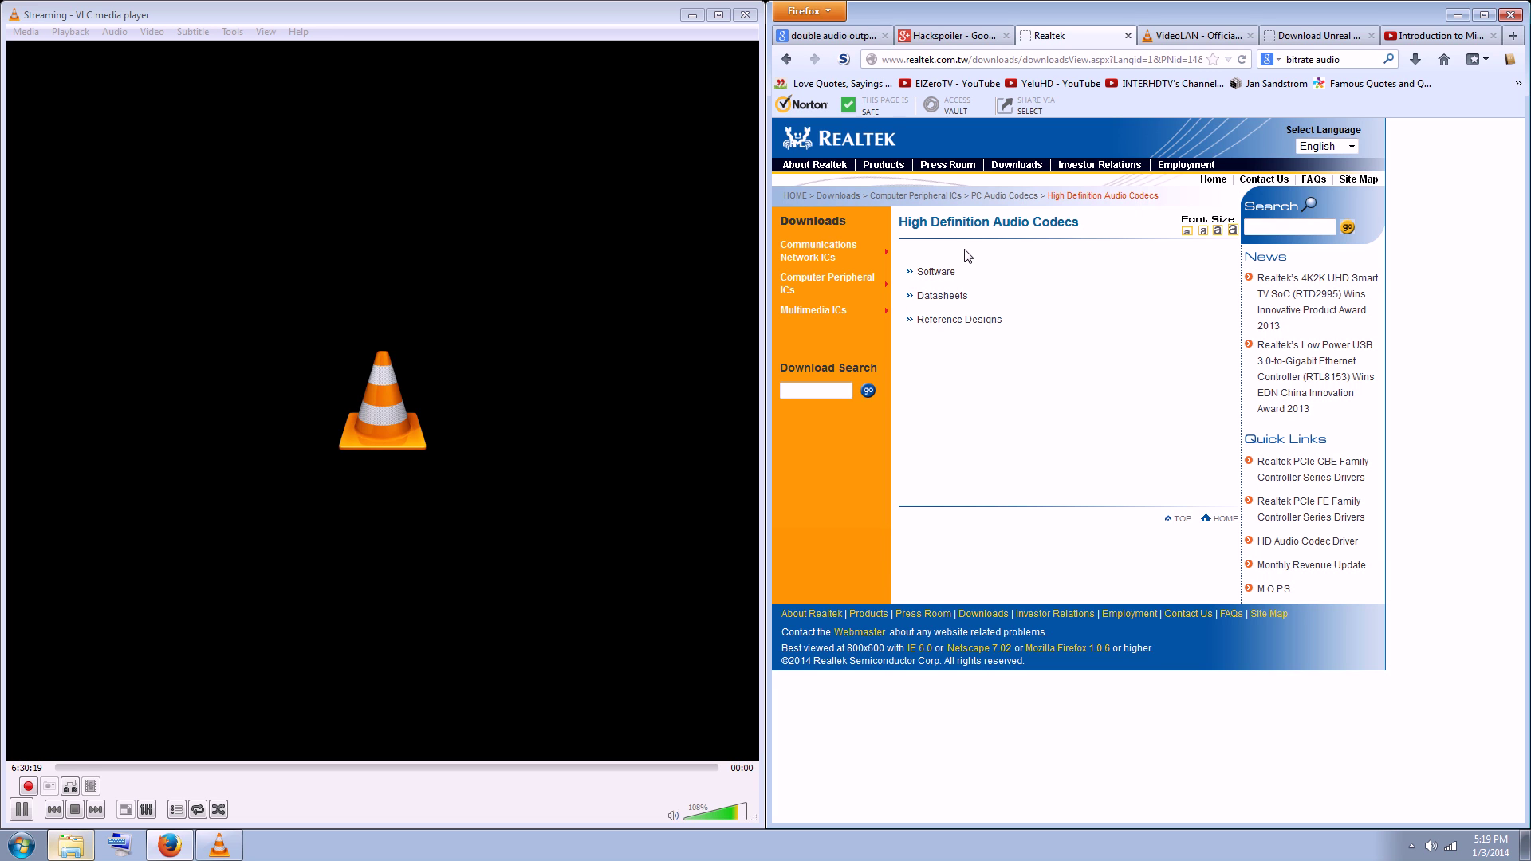
click(943, 273)
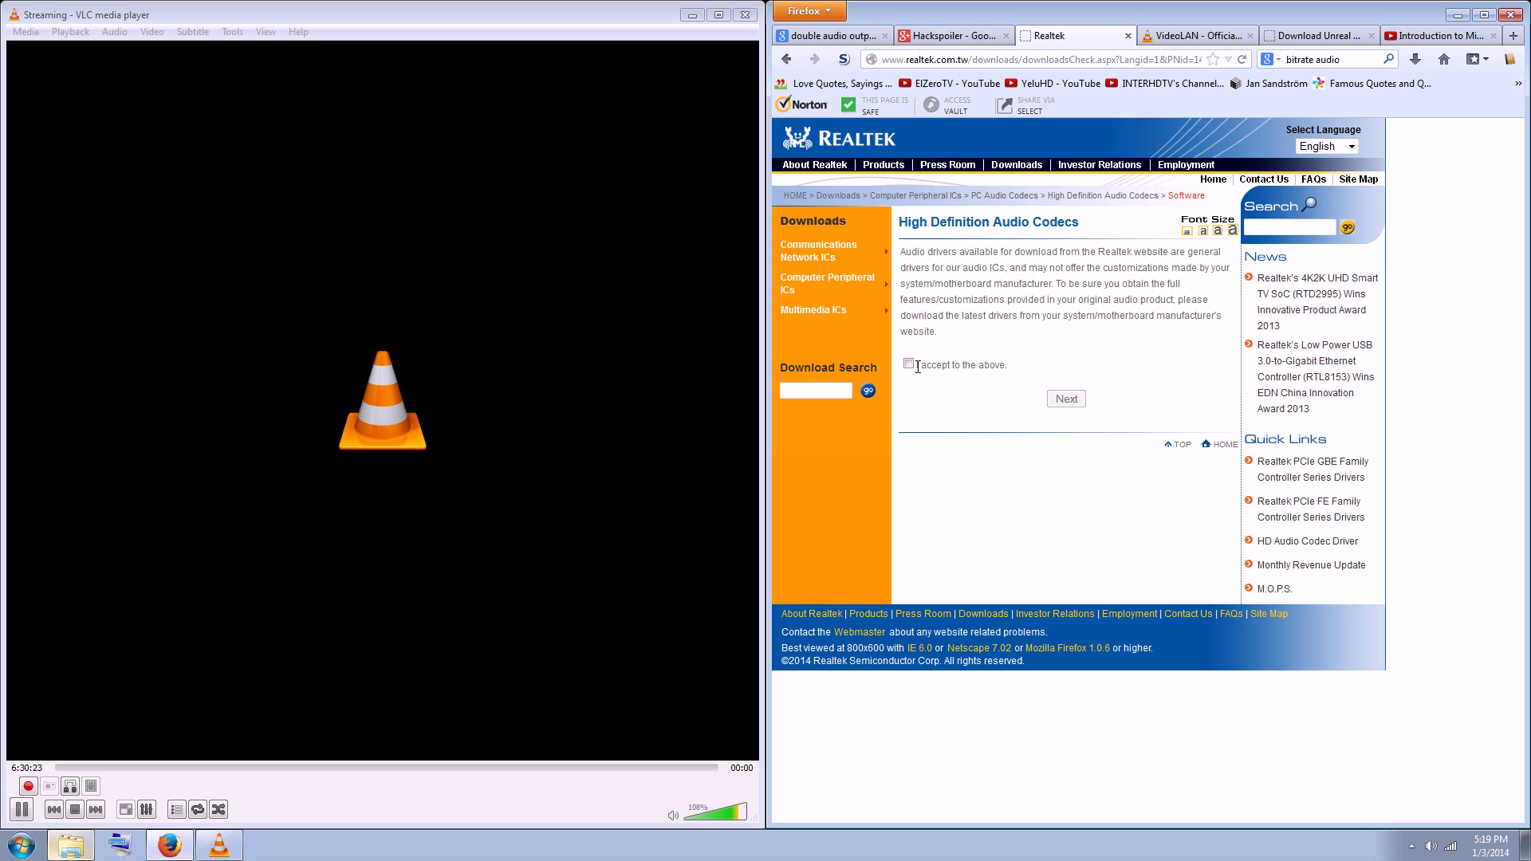
click(919, 367)
click(1064, 404)
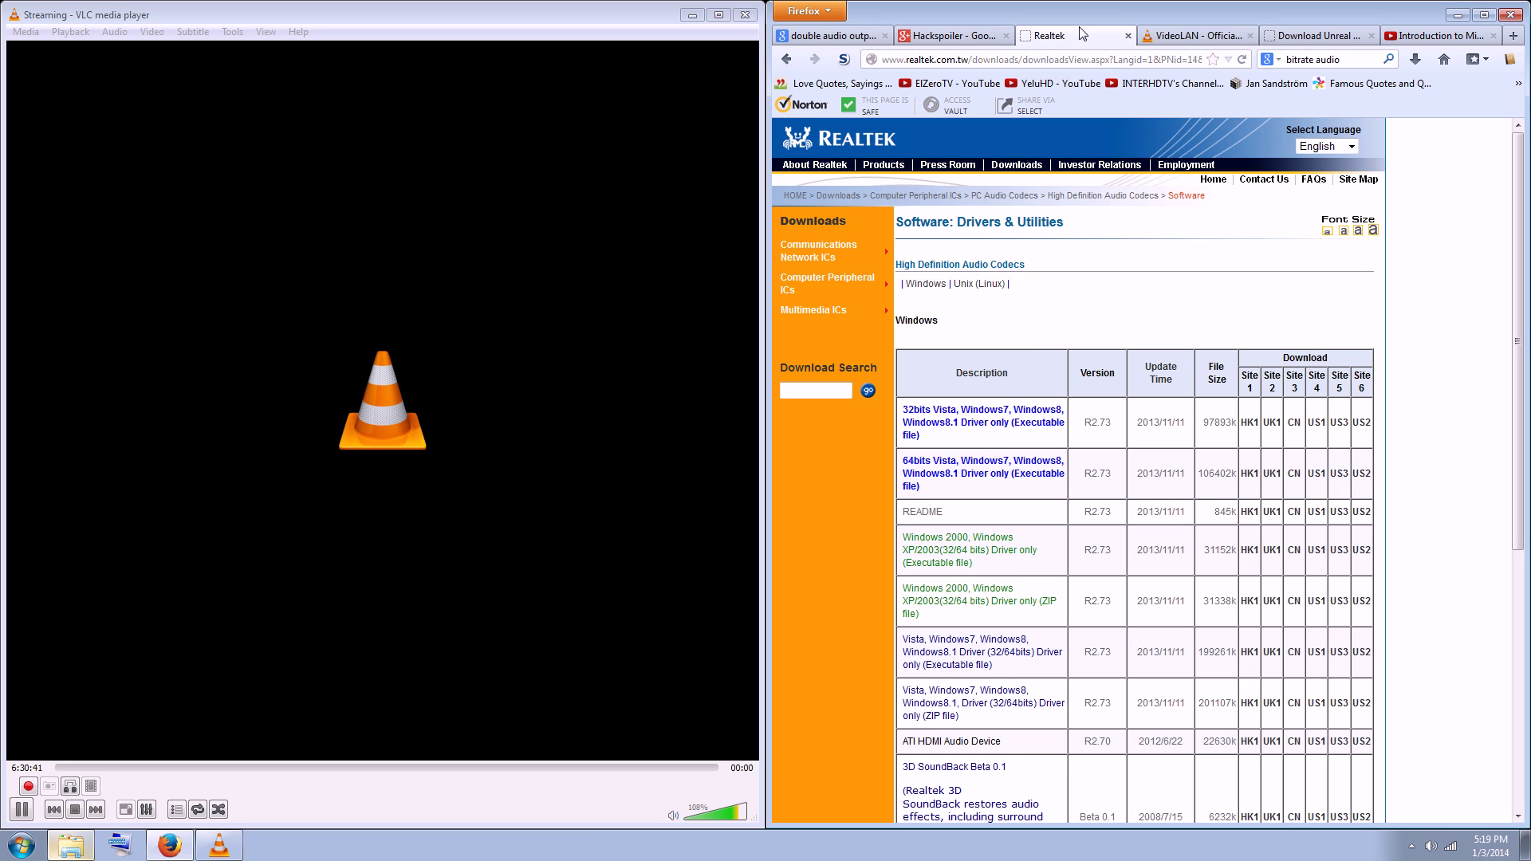
View the VLC media player download page on the VideoLAN site.
click(1165, 34)
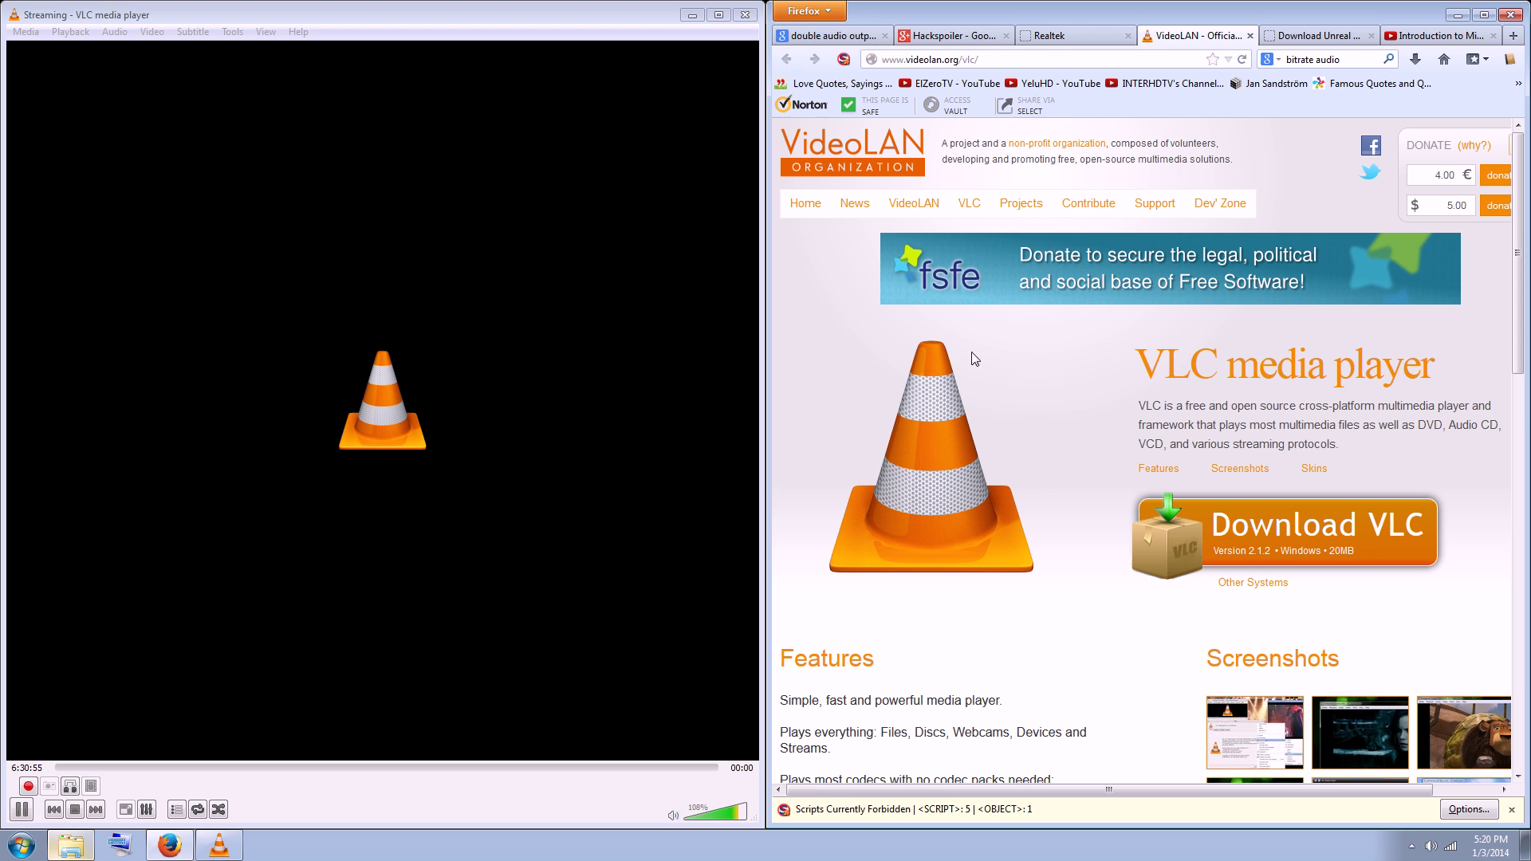
mouse_move(909, 204)
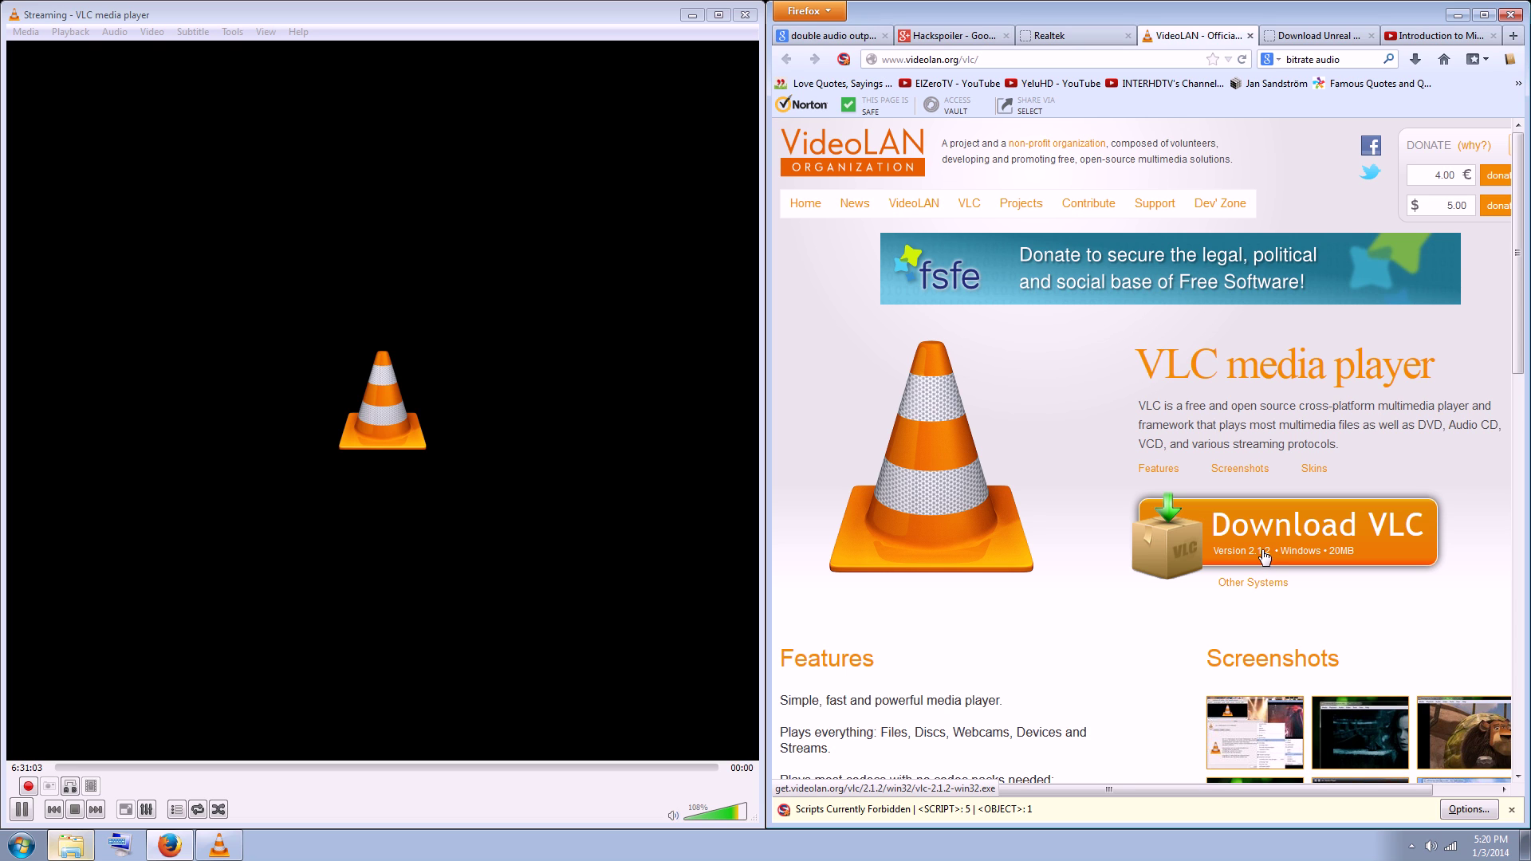
Locate the Screen Capture DirectShow source filter and its x86 and x64 downloads among the add-ons on the Unreal Media Server download page.
click(1315, 36)
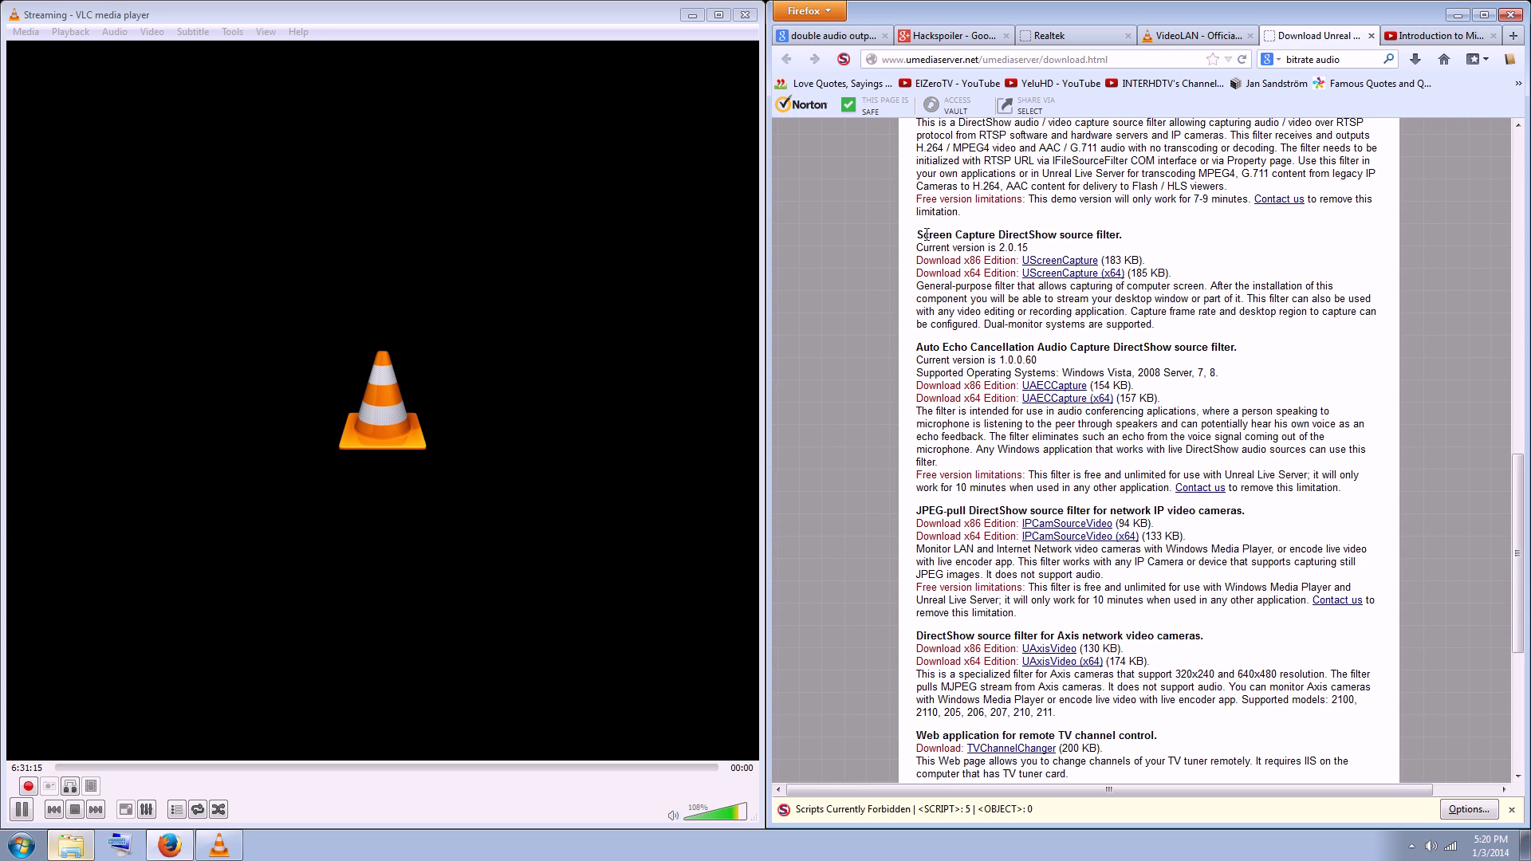
drag(925, 234, 1122, 247)
click(1200, 240)
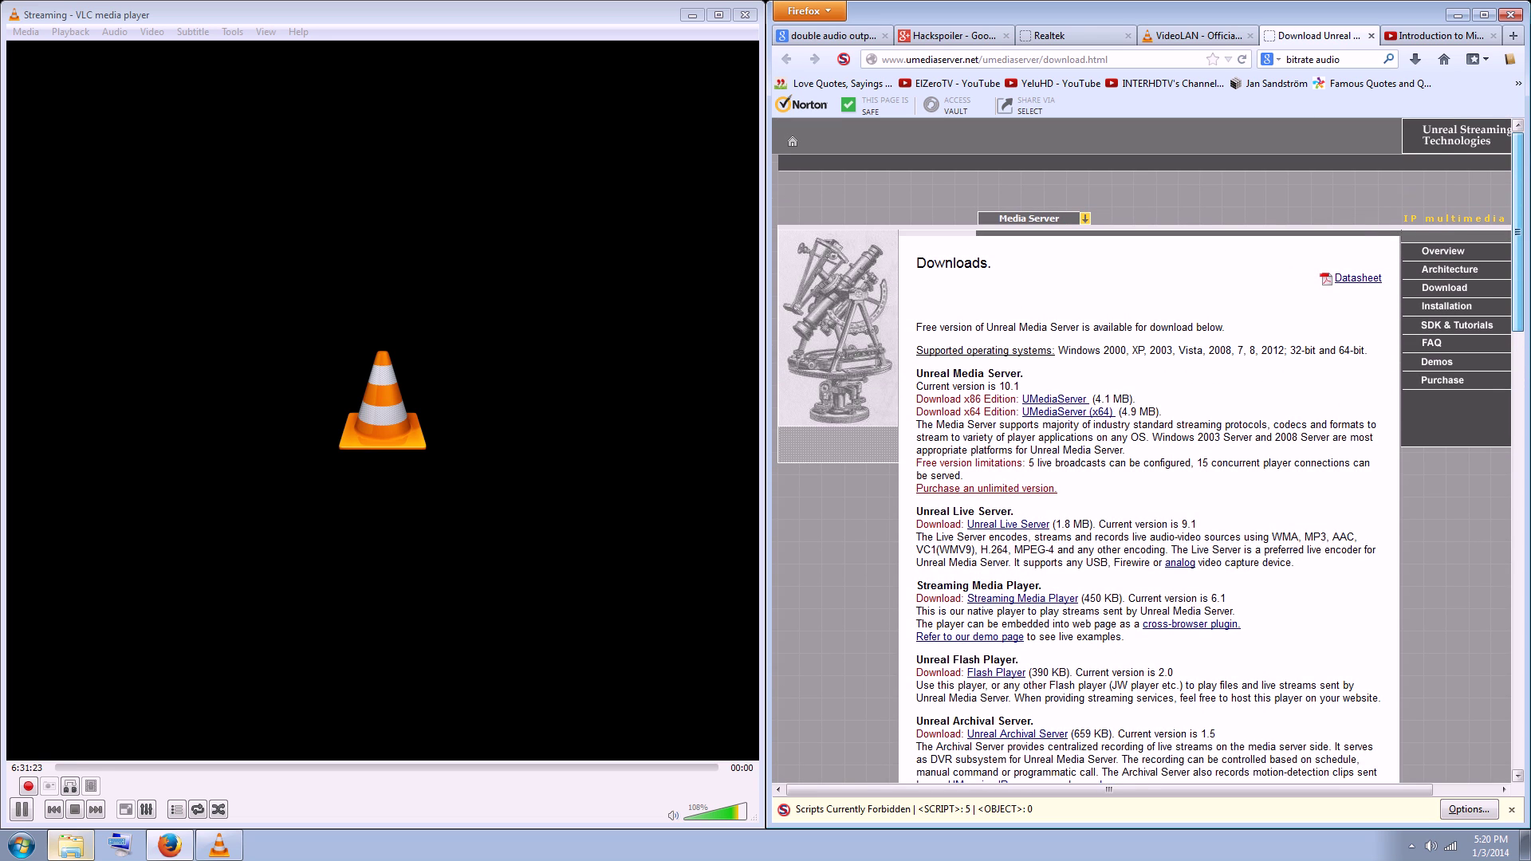
scroll(1496, 447, down, 15)
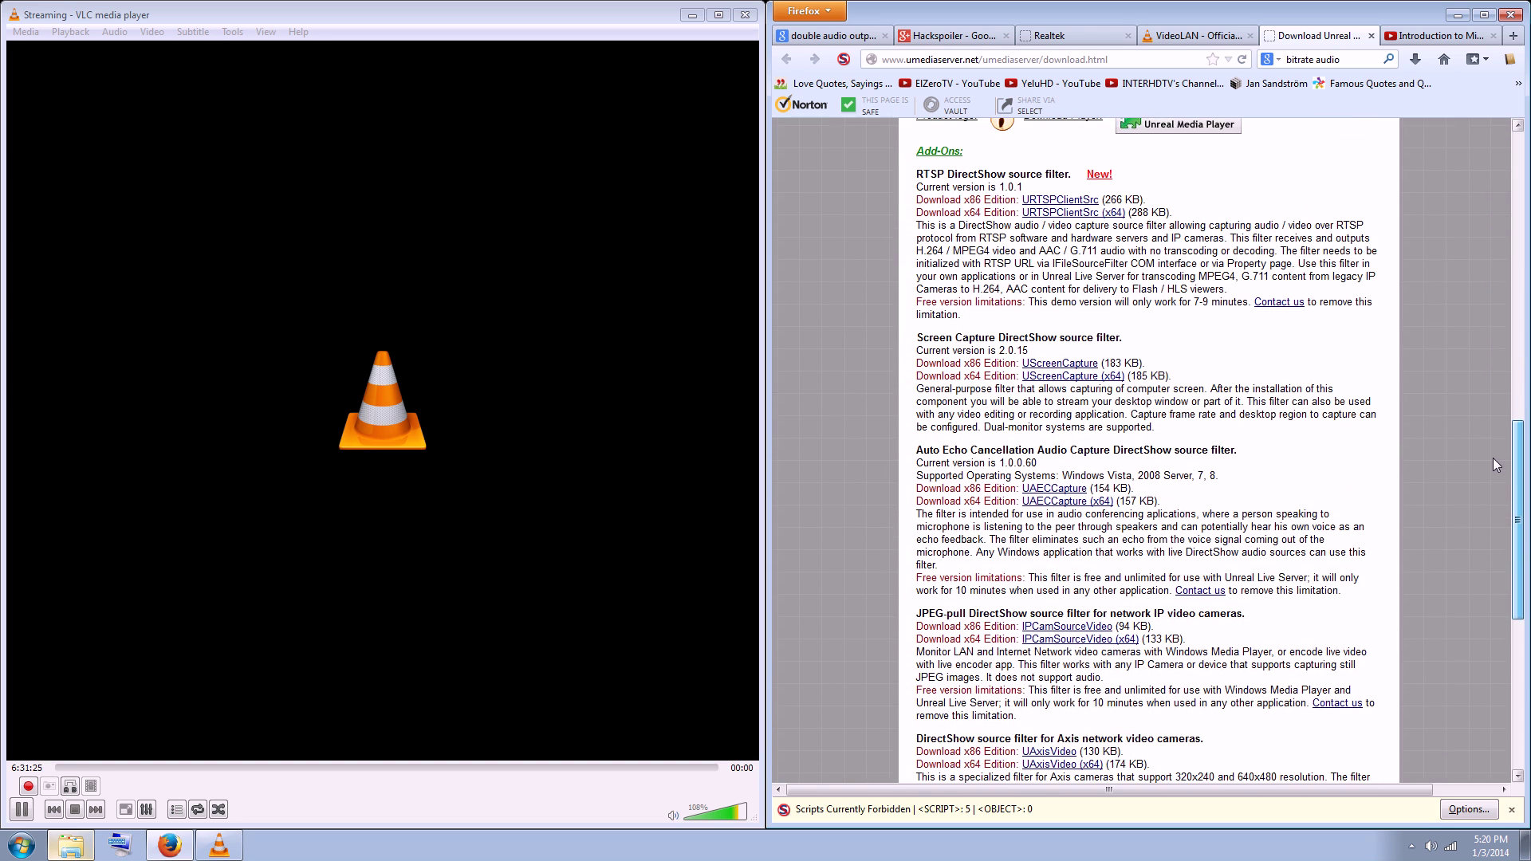
drag(1123, 338, 918, 338)
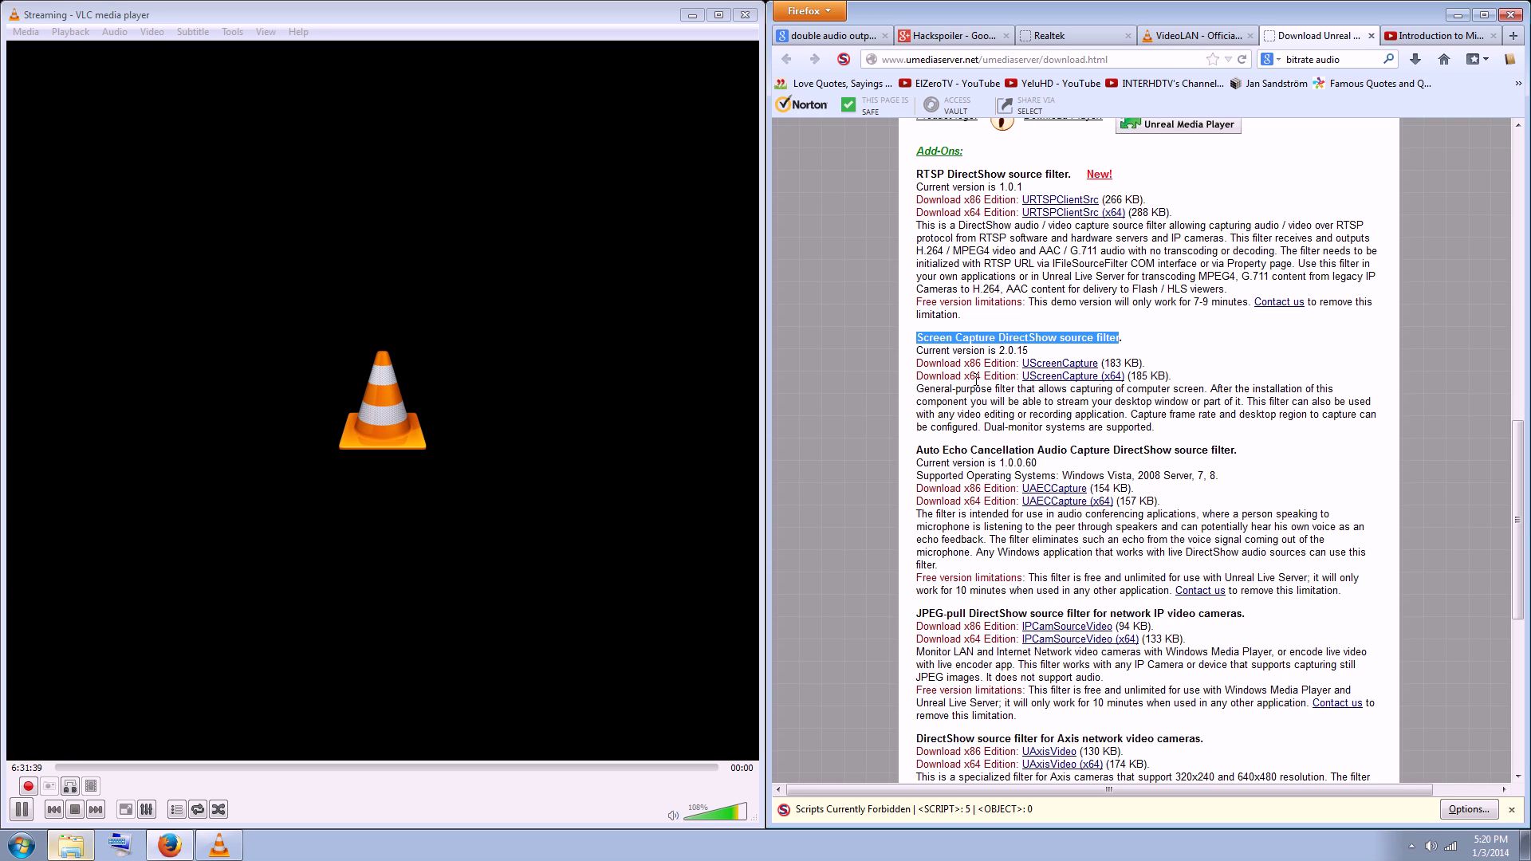
drag(970, 378, 987, 381)
click(978, 367)
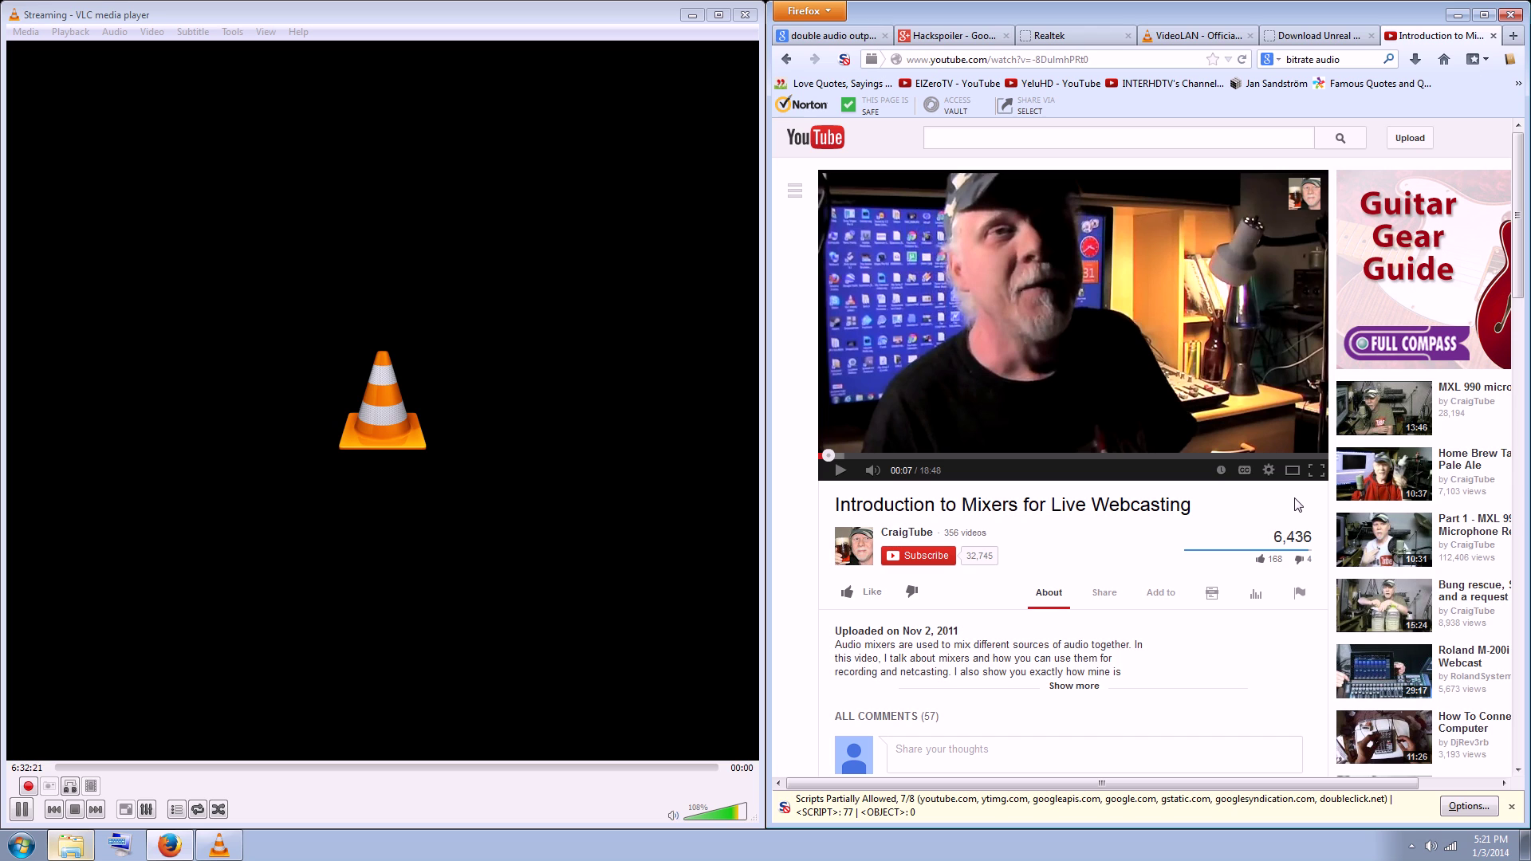
Play a few seconds of the "Introduction to Mixers for Live Webcasting" video and dismiss its overlay ad.
click(843, 473)
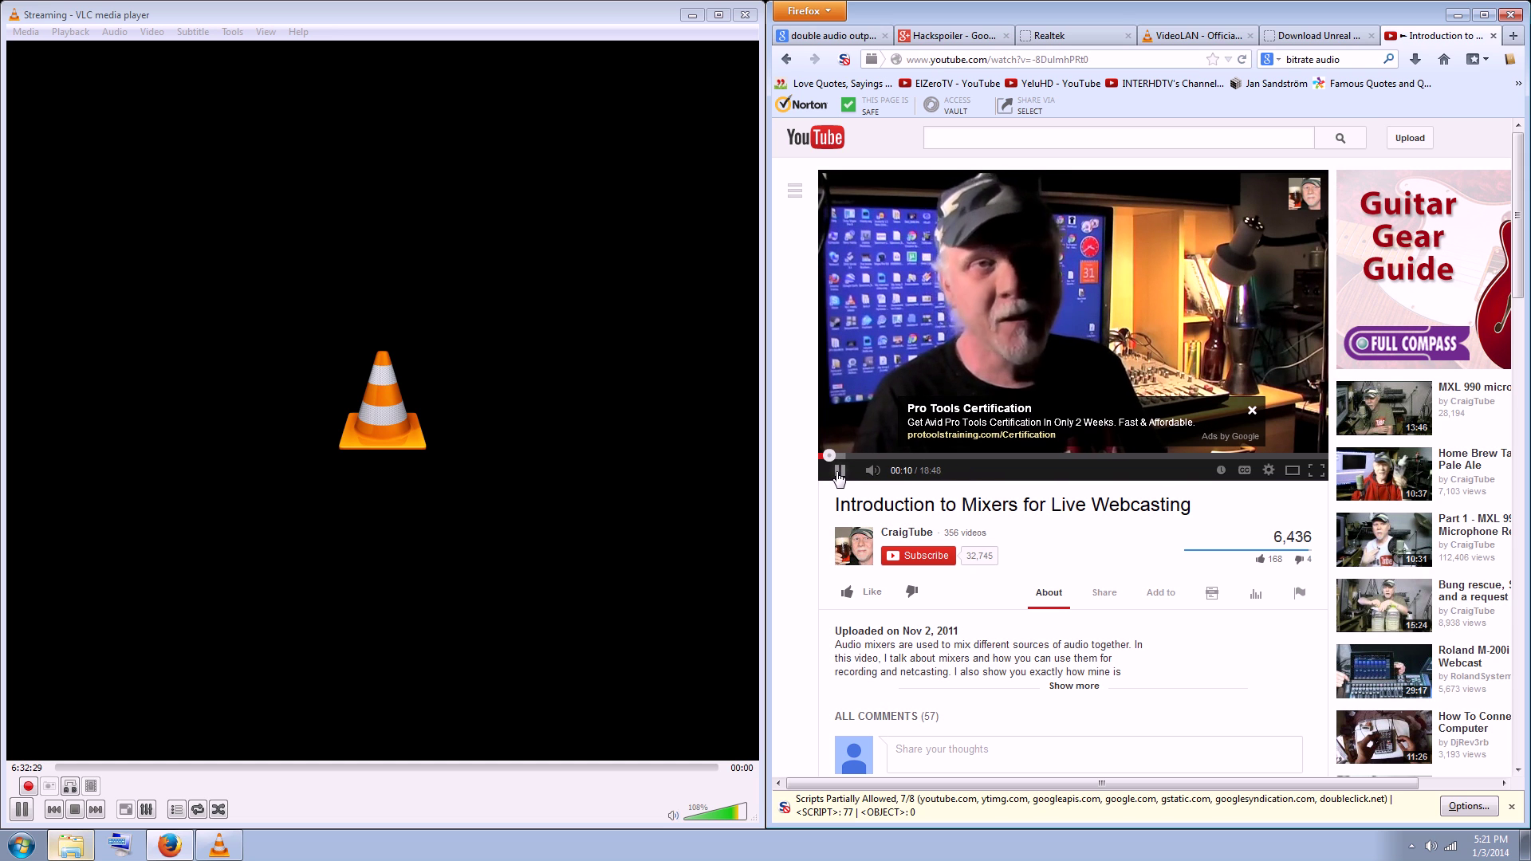
click(1263, 432)
click(1252, 410)
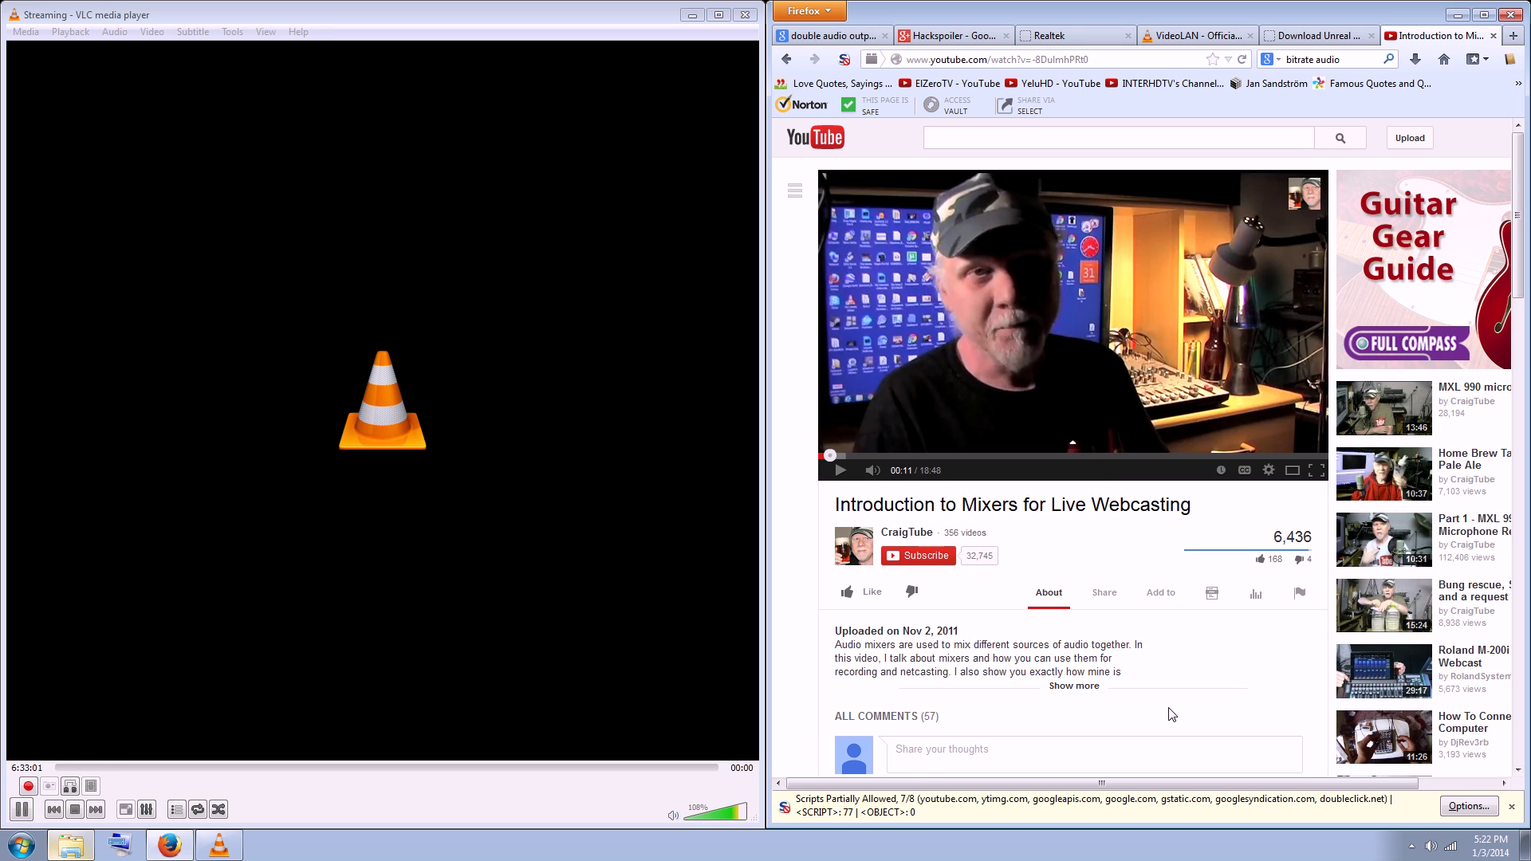
Open the Windows Sound dialog through the Control Panel's Hardware and Sound audio device management, and close the Control Panel window.
right_click(1433, 851)
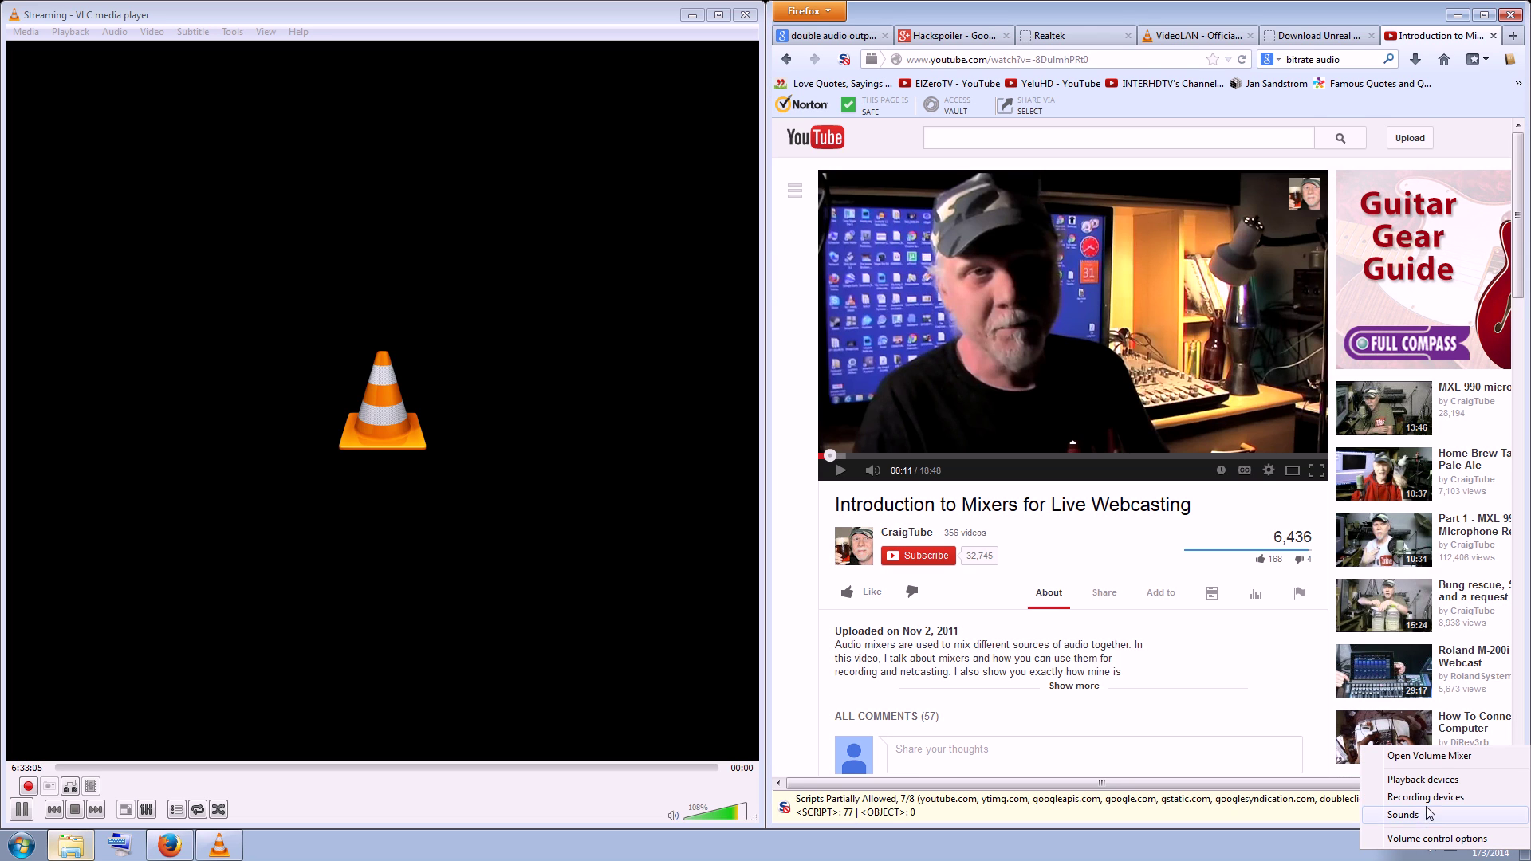
click(22, 845)
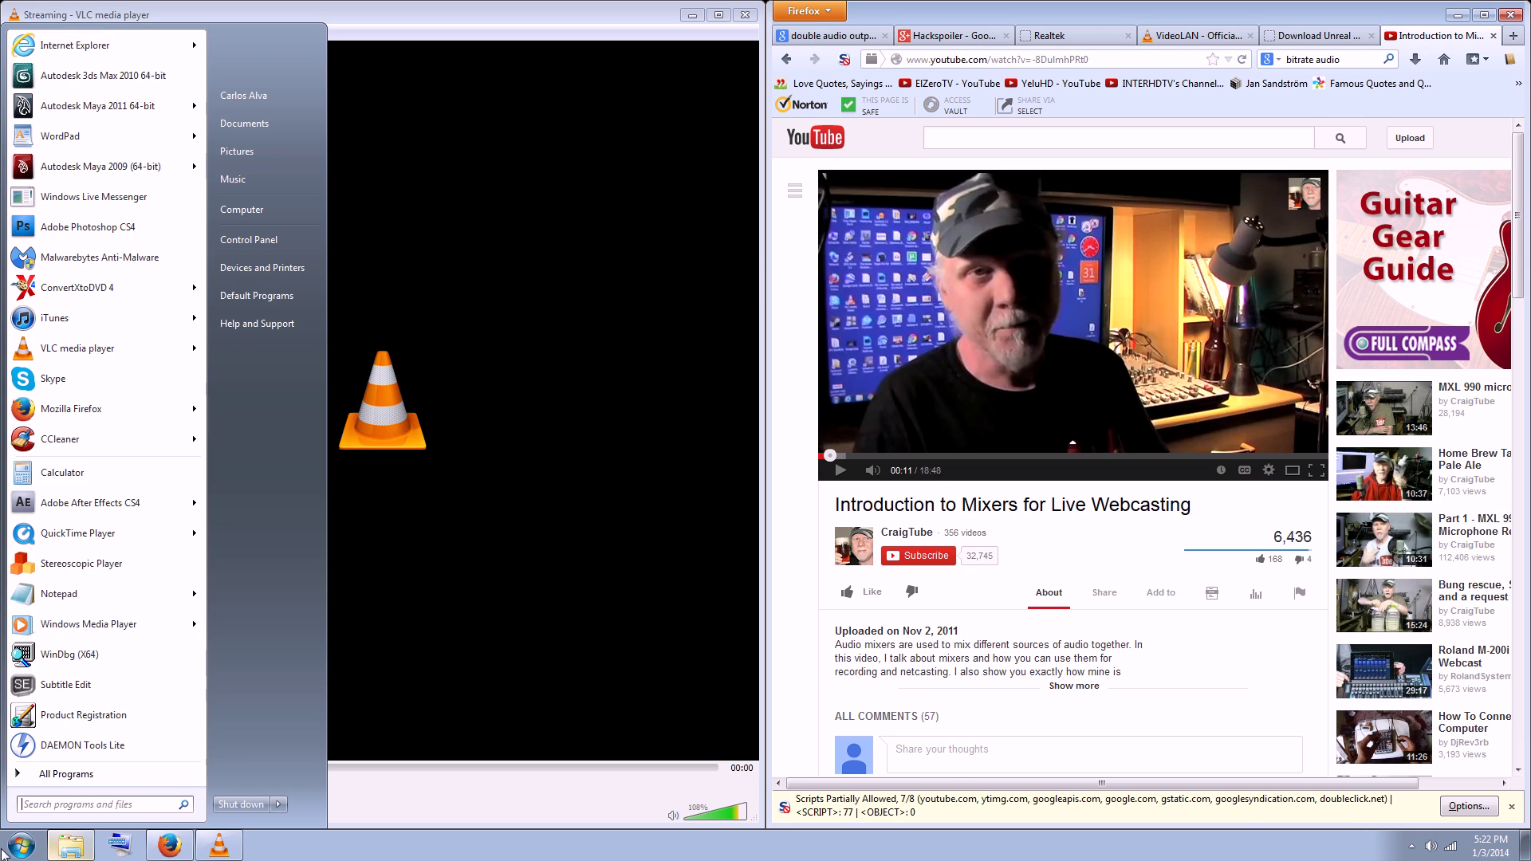
click(268, 241)
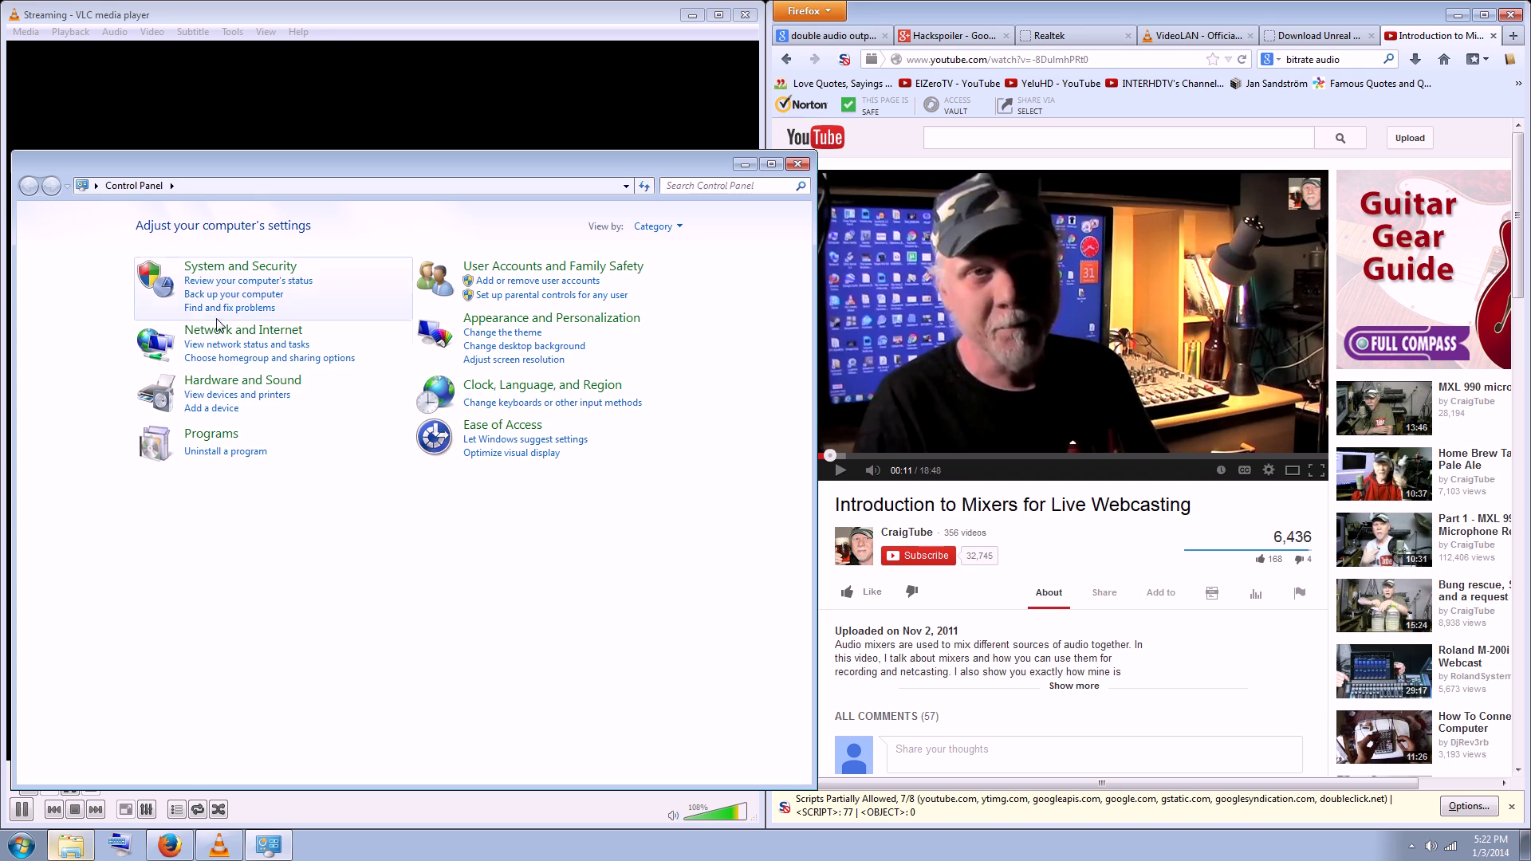
click(230, 383)
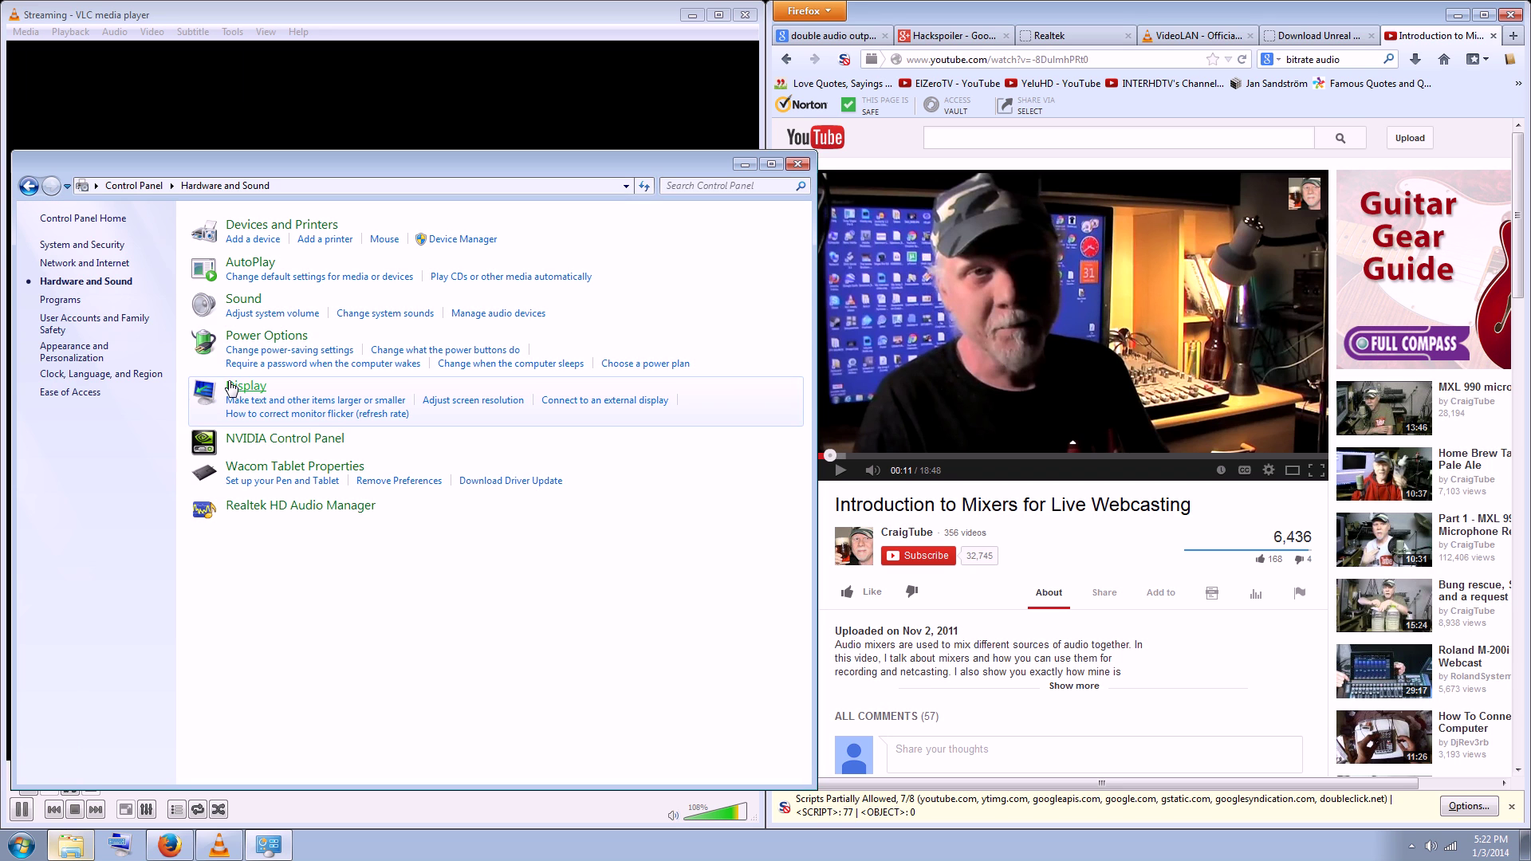
click(489, 315)
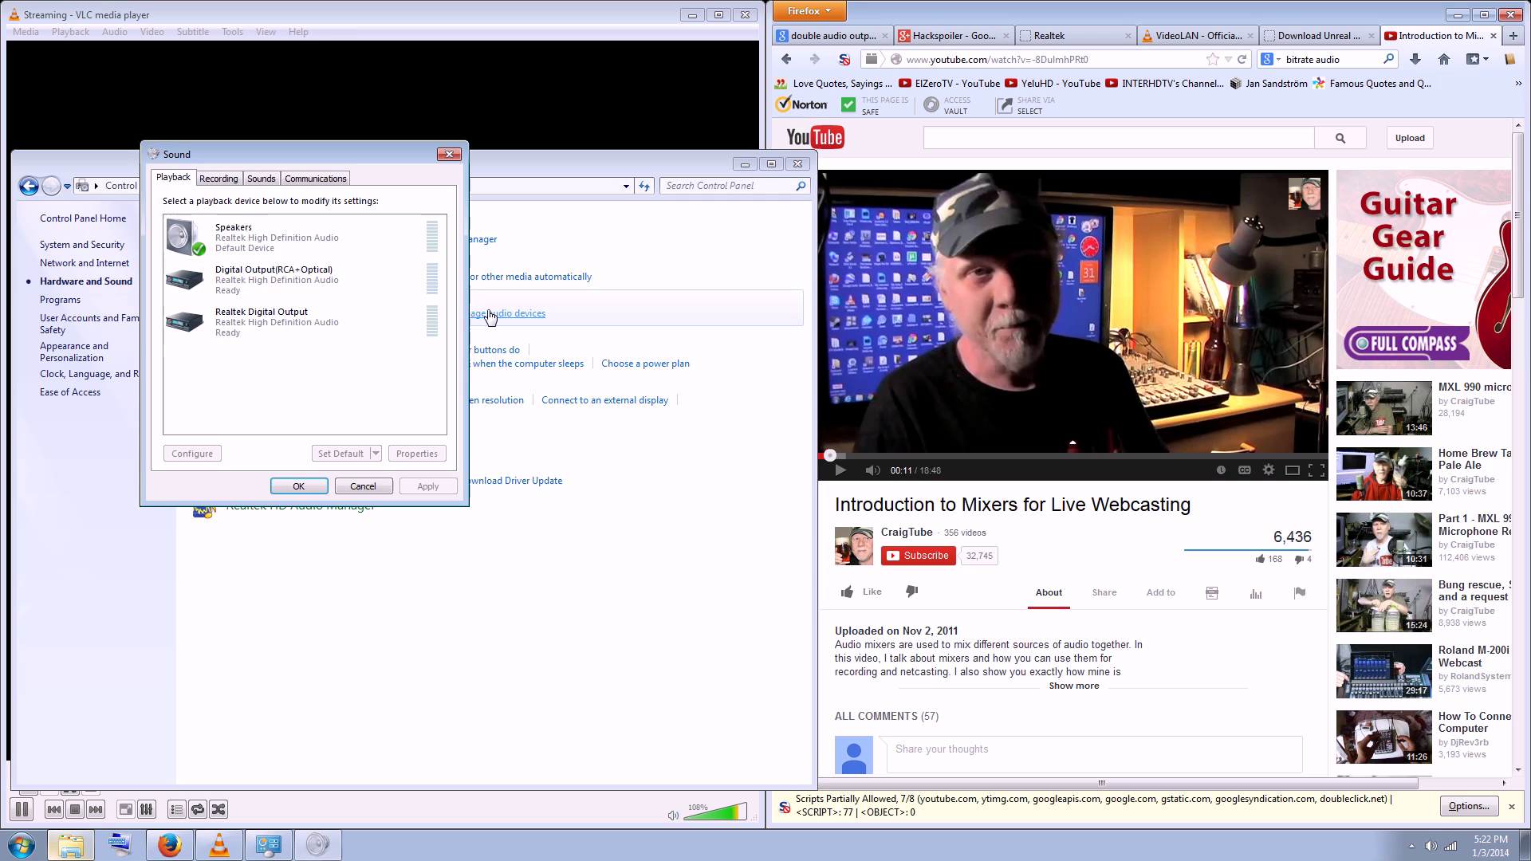
click(220, 178)
click(173, 179)
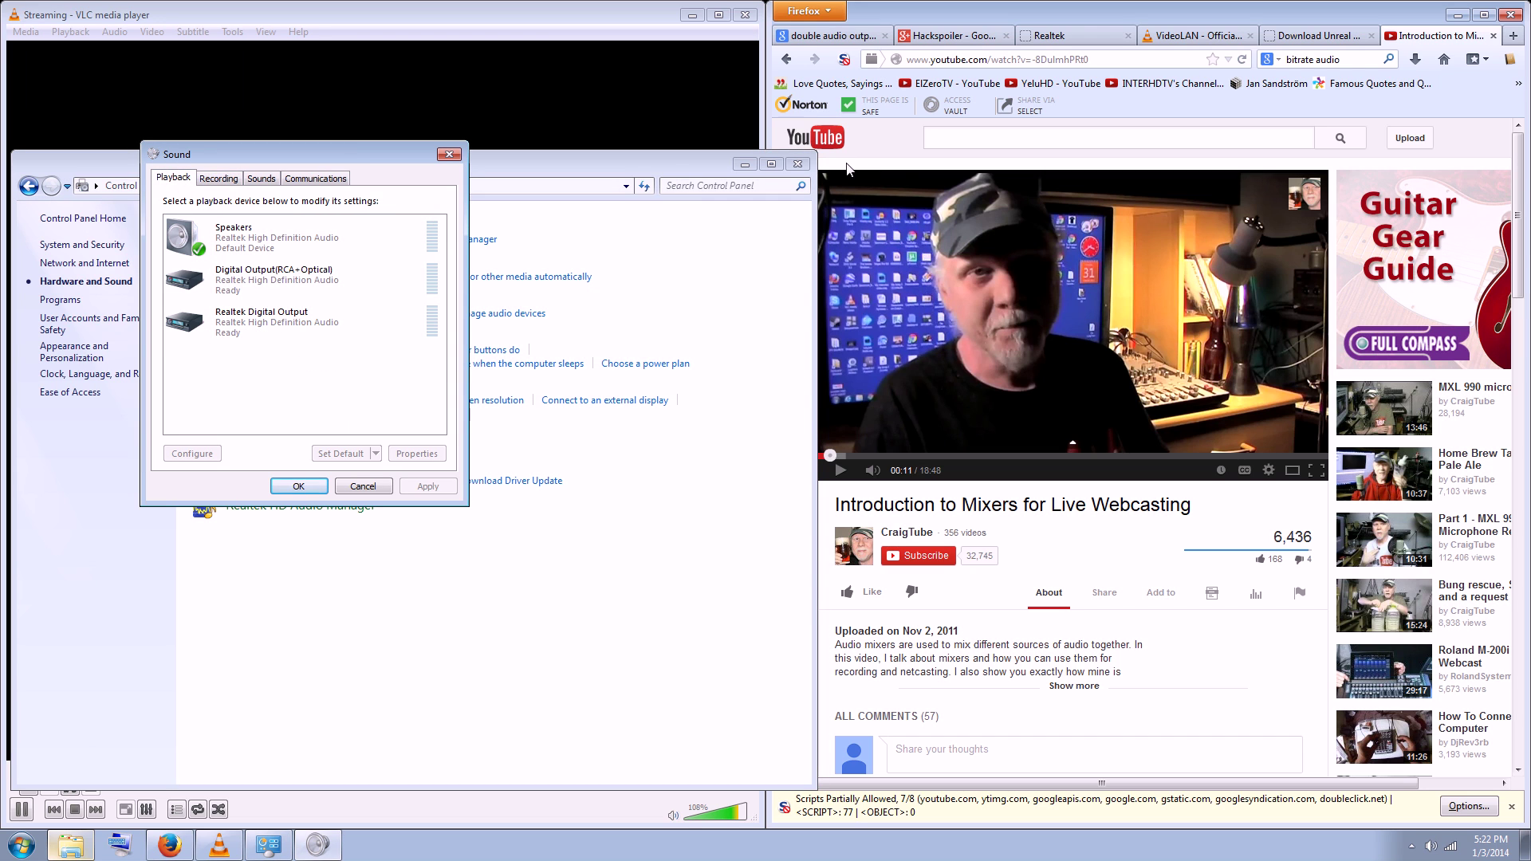
click(797, 164)
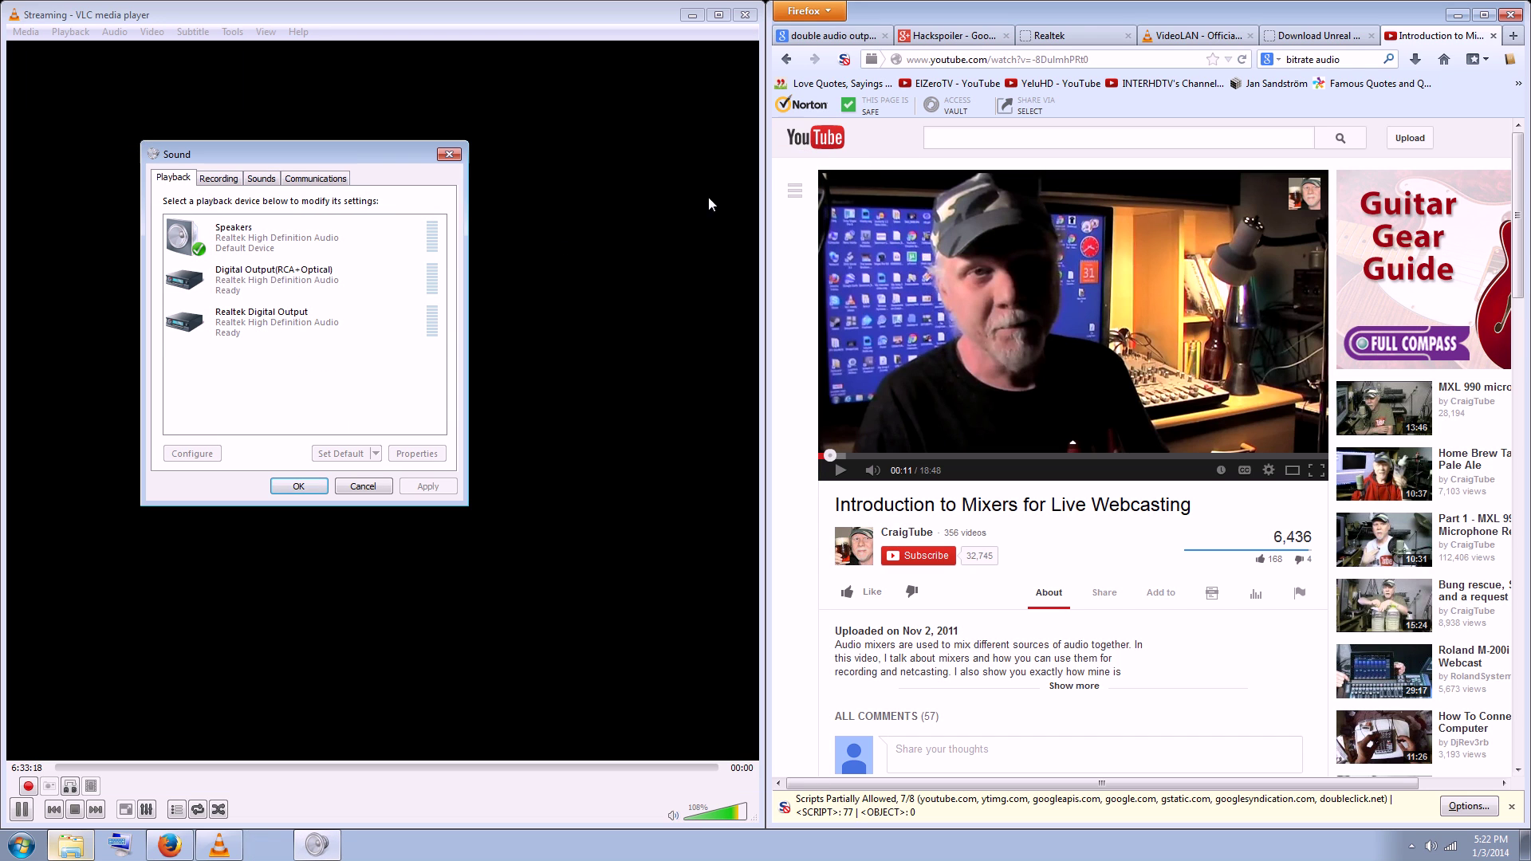
Show the recording devices in the Sound dialog and check the display options for disabled and disconnected devices.
click(219, 178)
click(350, 233)
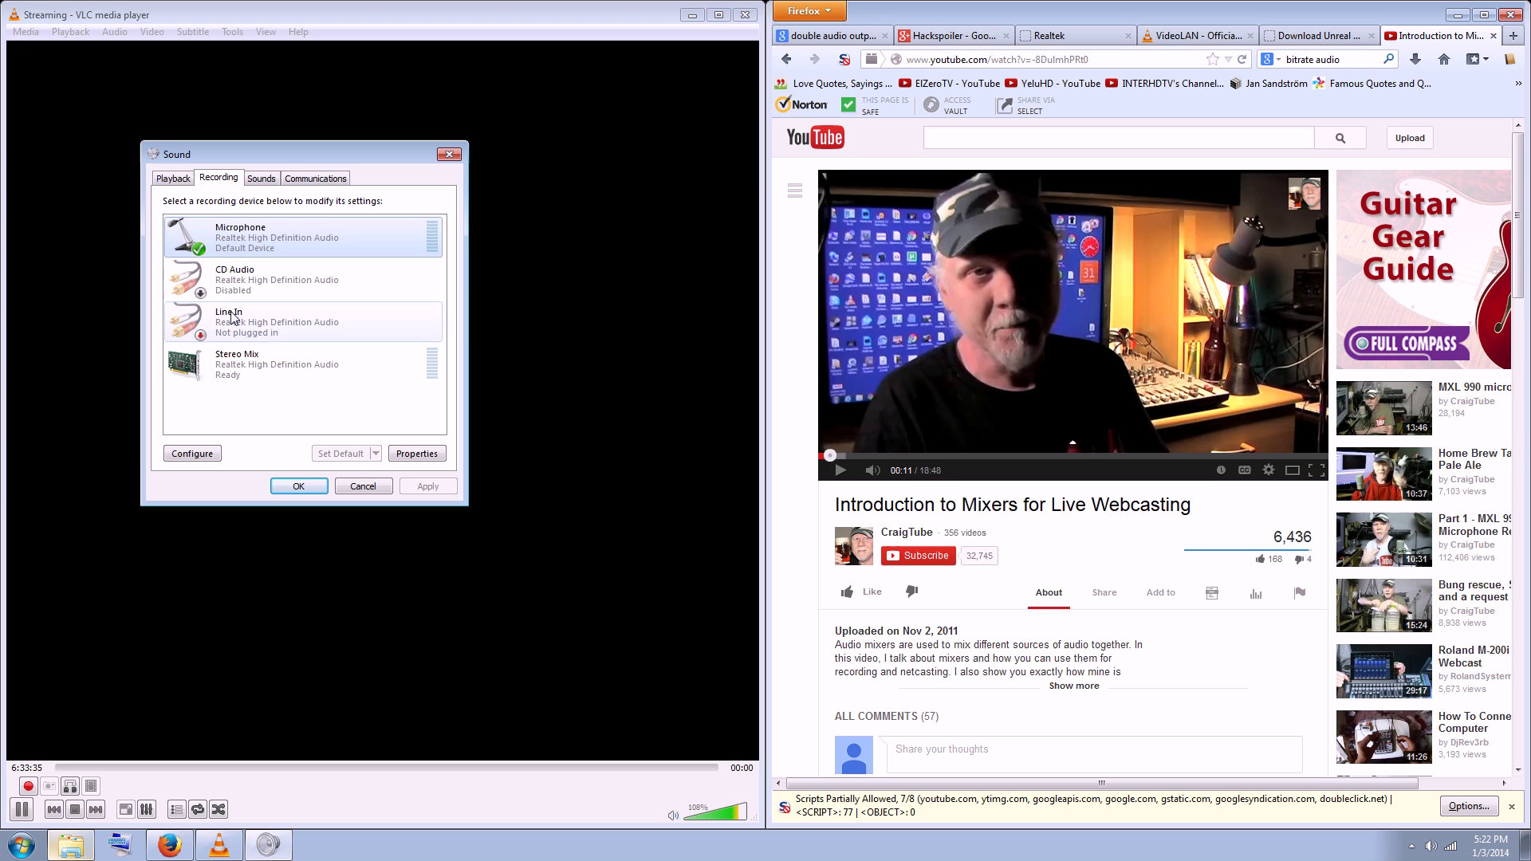
drag(327, 147, 979, 165)
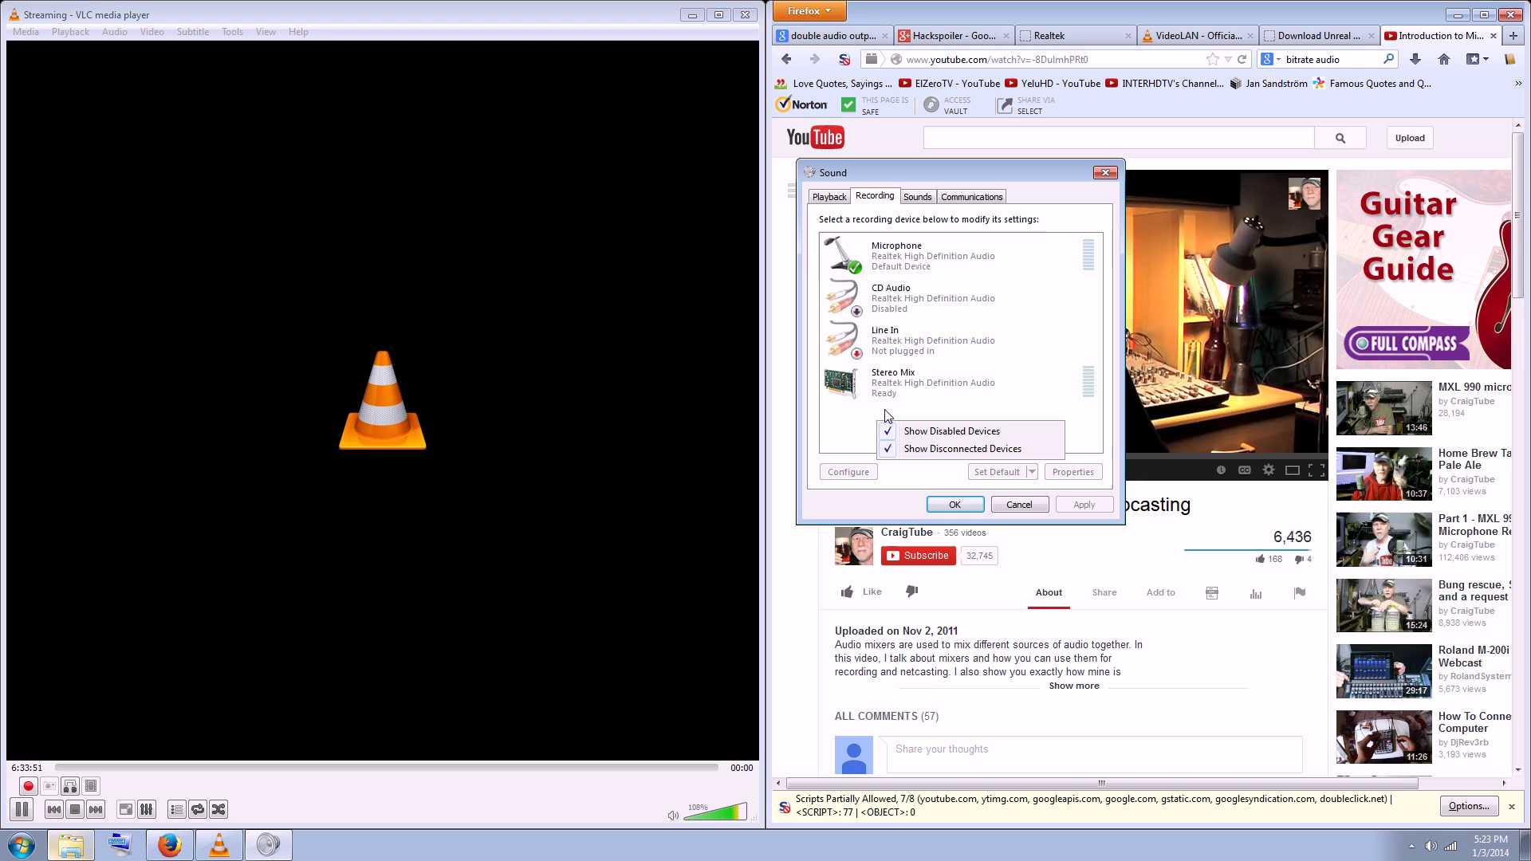
click(862, 426)
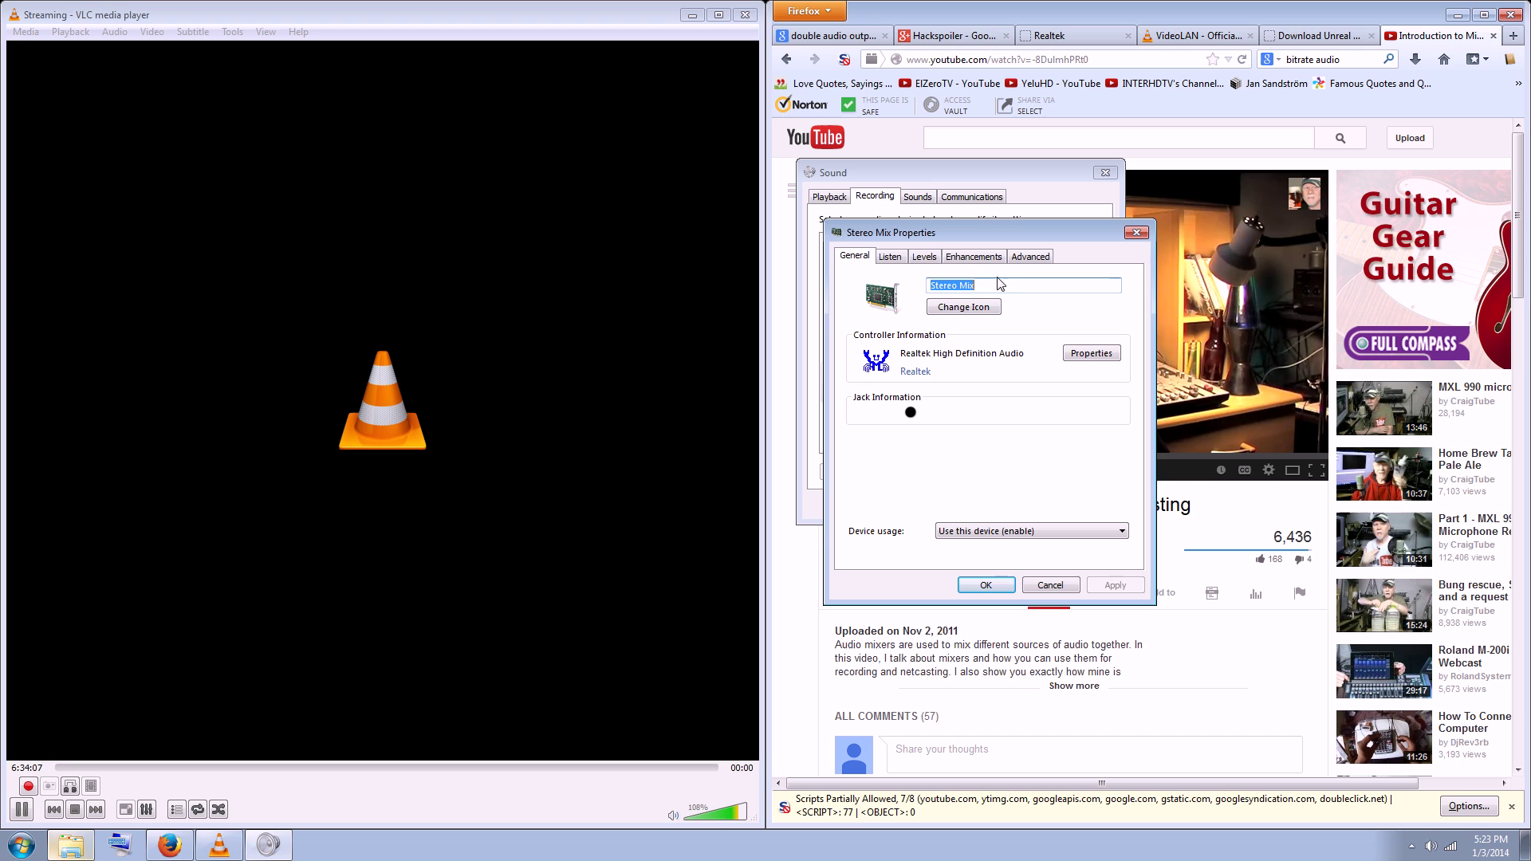
Review the Listen settings of the Stereo Mix recording device and close its properties.
click(890, 257)
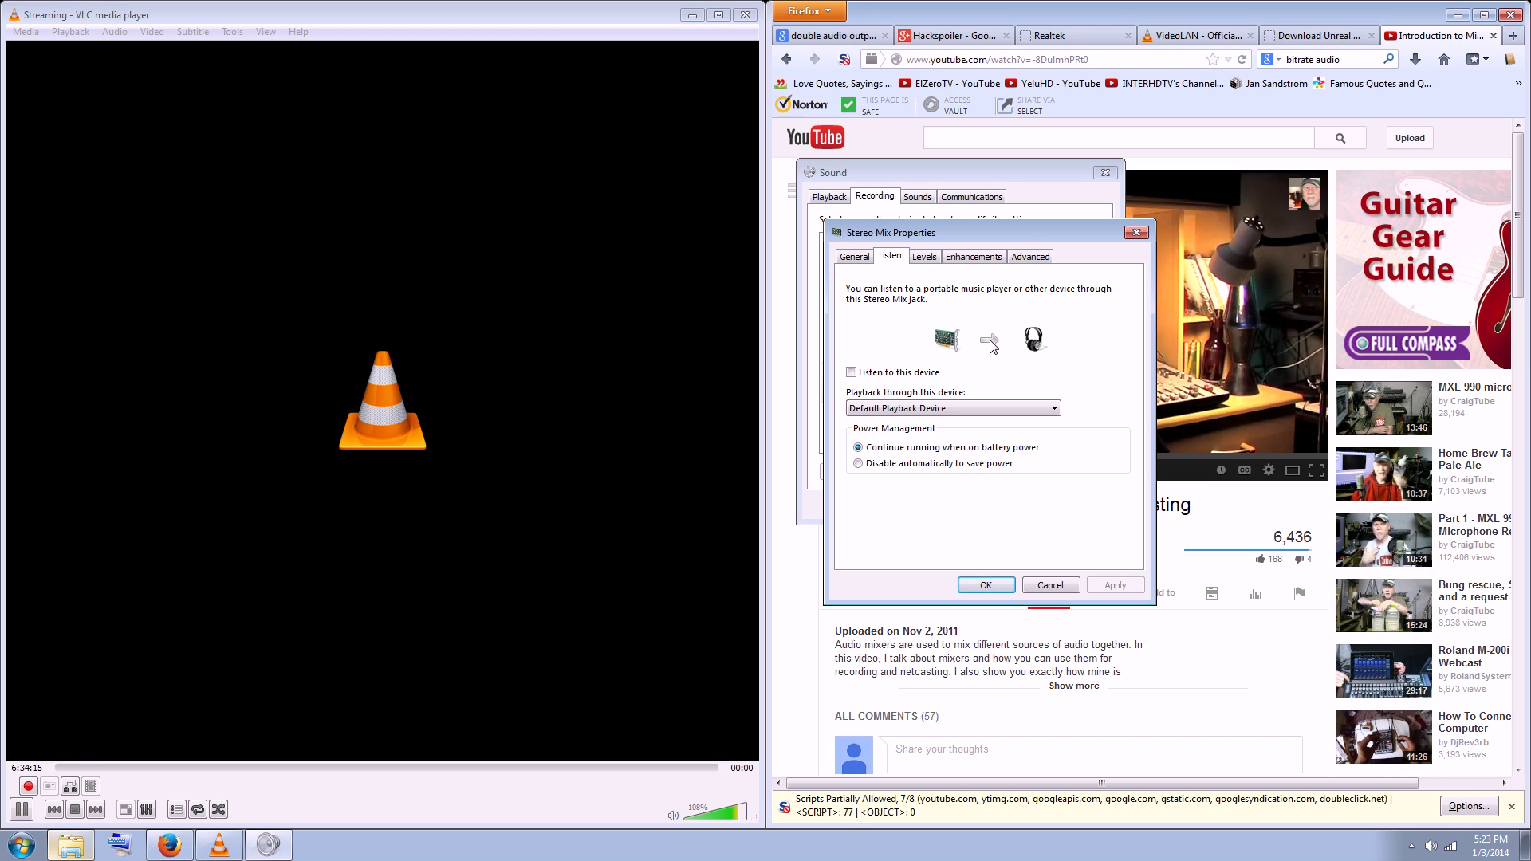
click(986, 585)
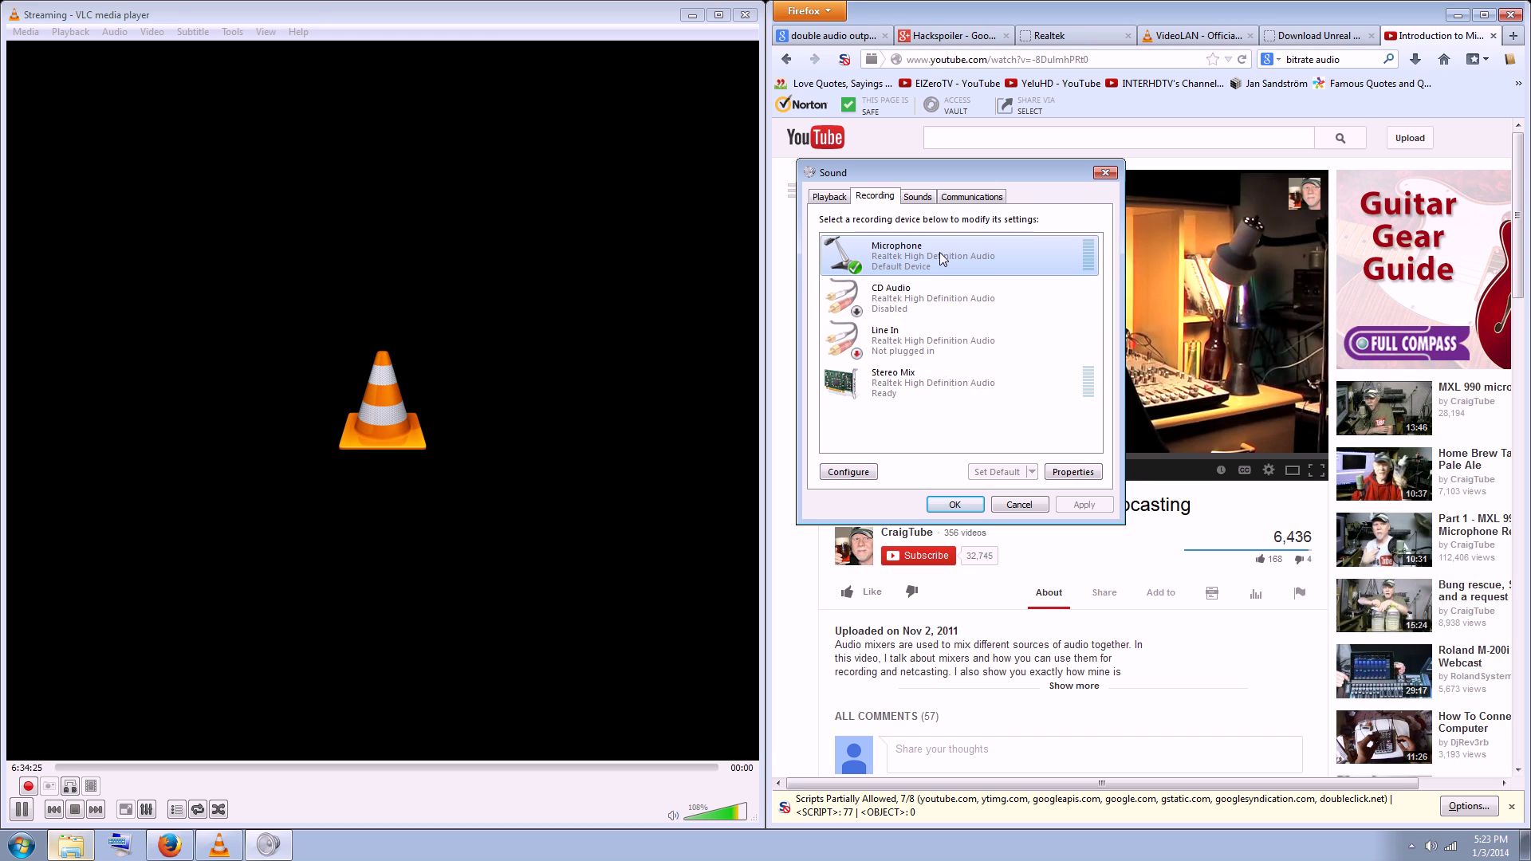
Inspect the Microphone's Listen settings, keep Default Playback Device as the playback choice, and cancel out of its properties.
right_click(940, 252)
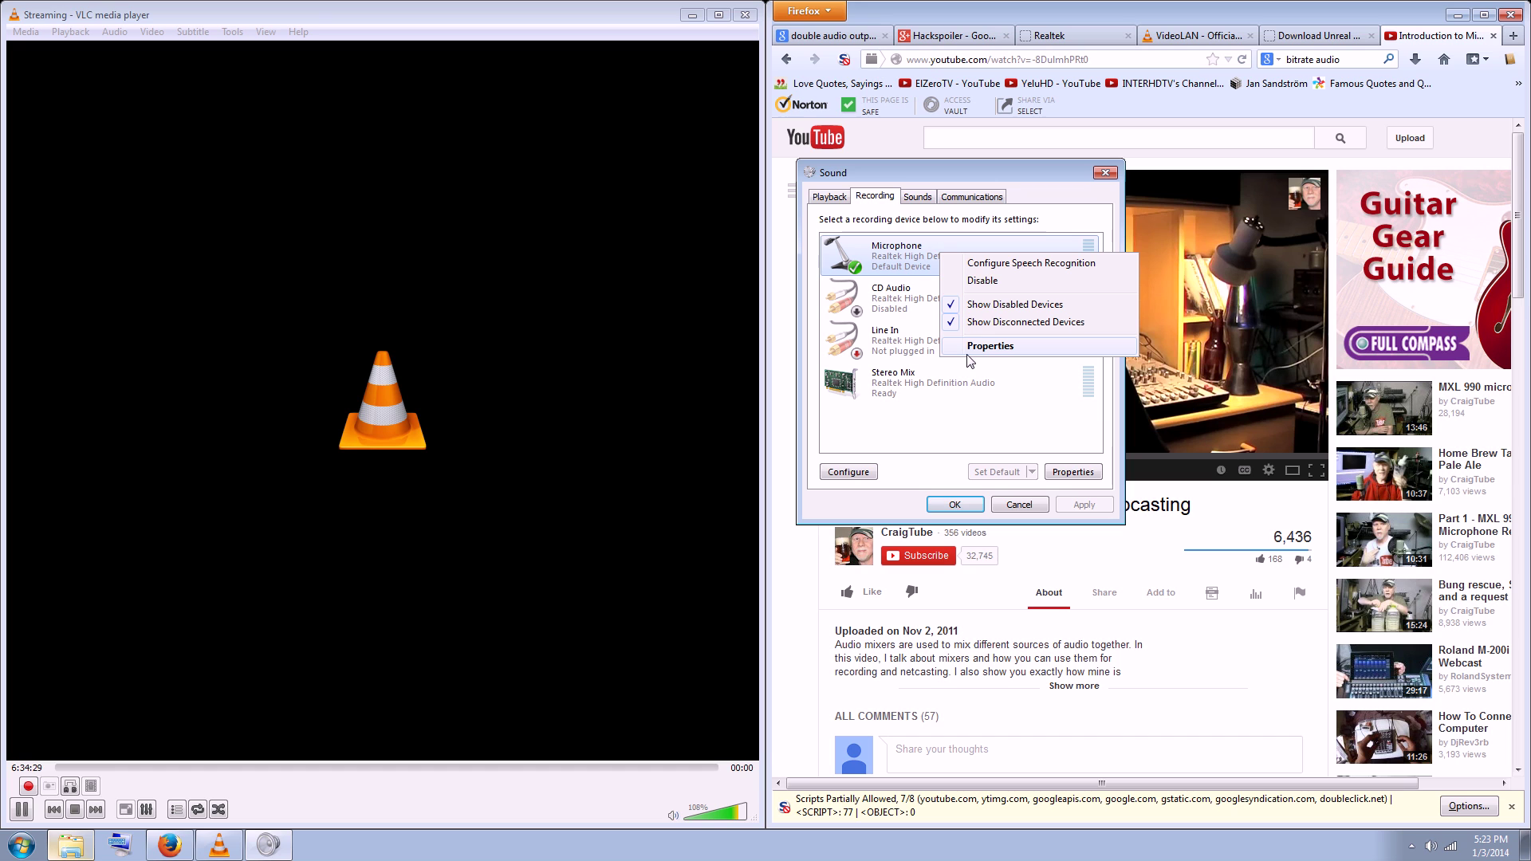
click(968, 352)
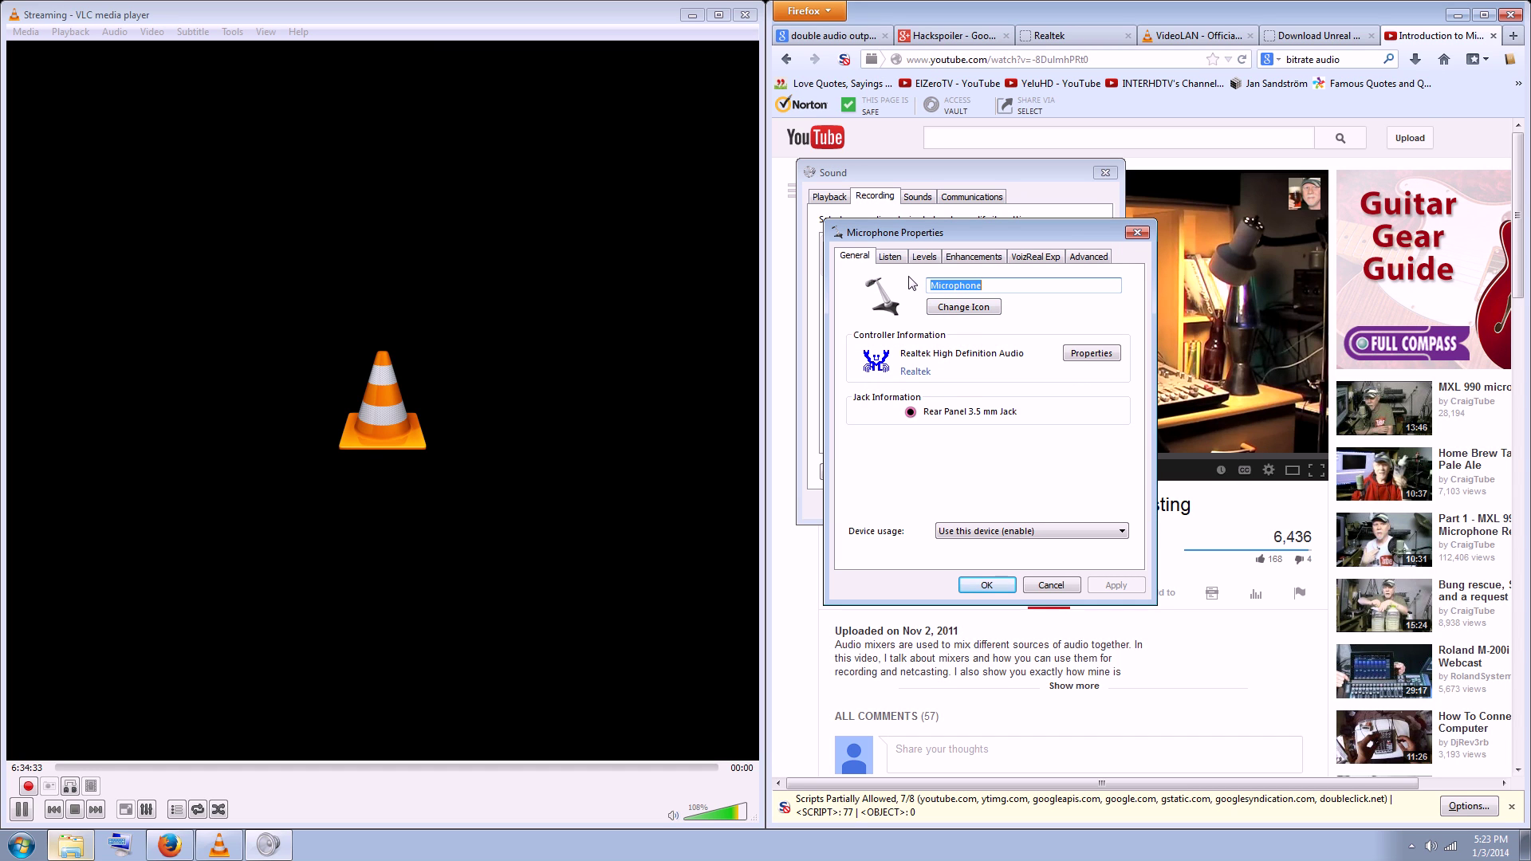
click(885, 257)
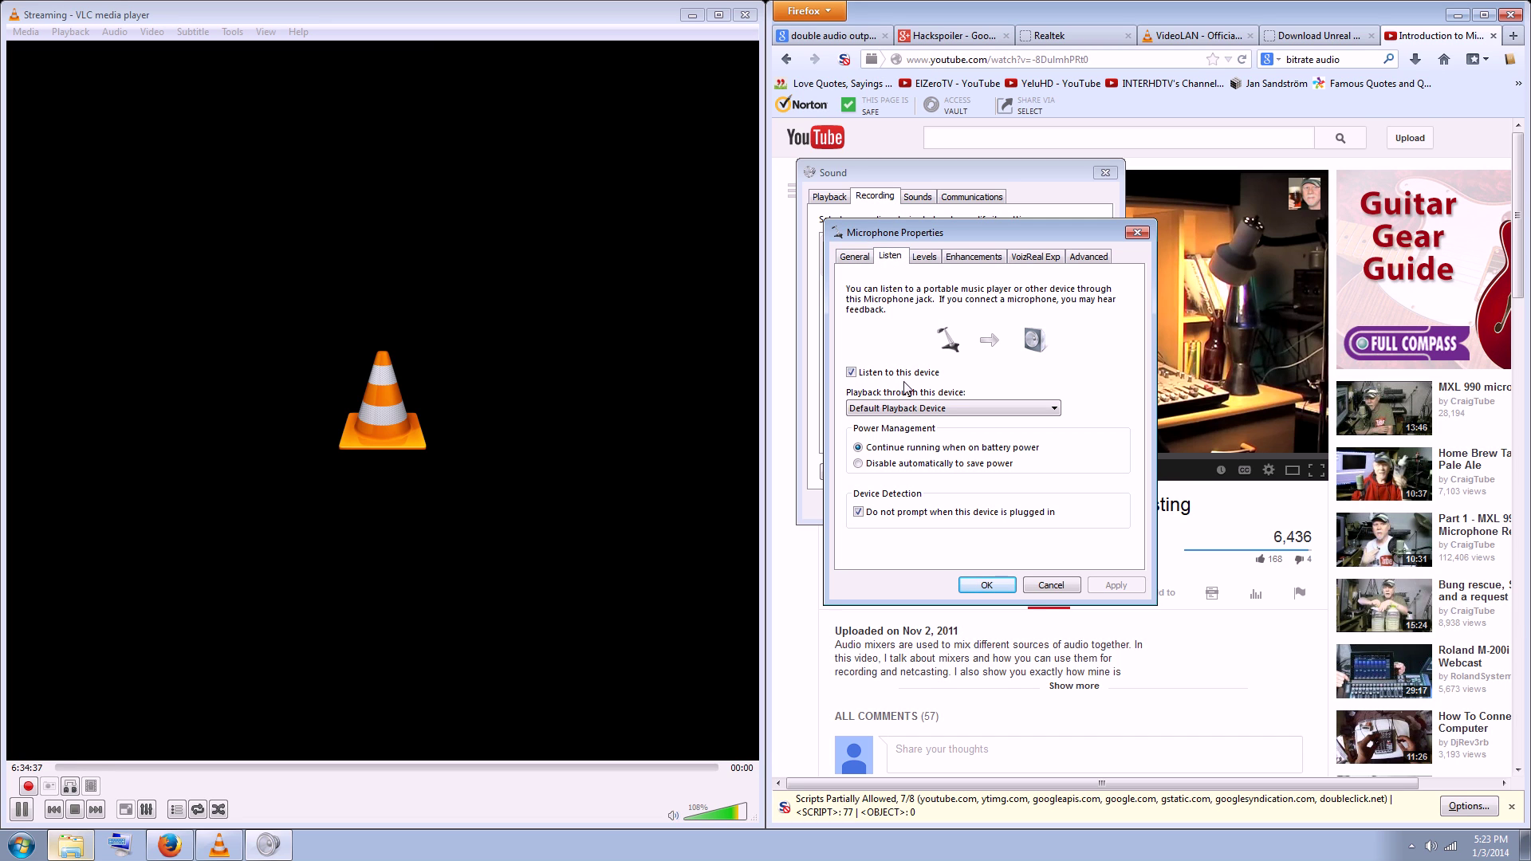
click(1007, 408)
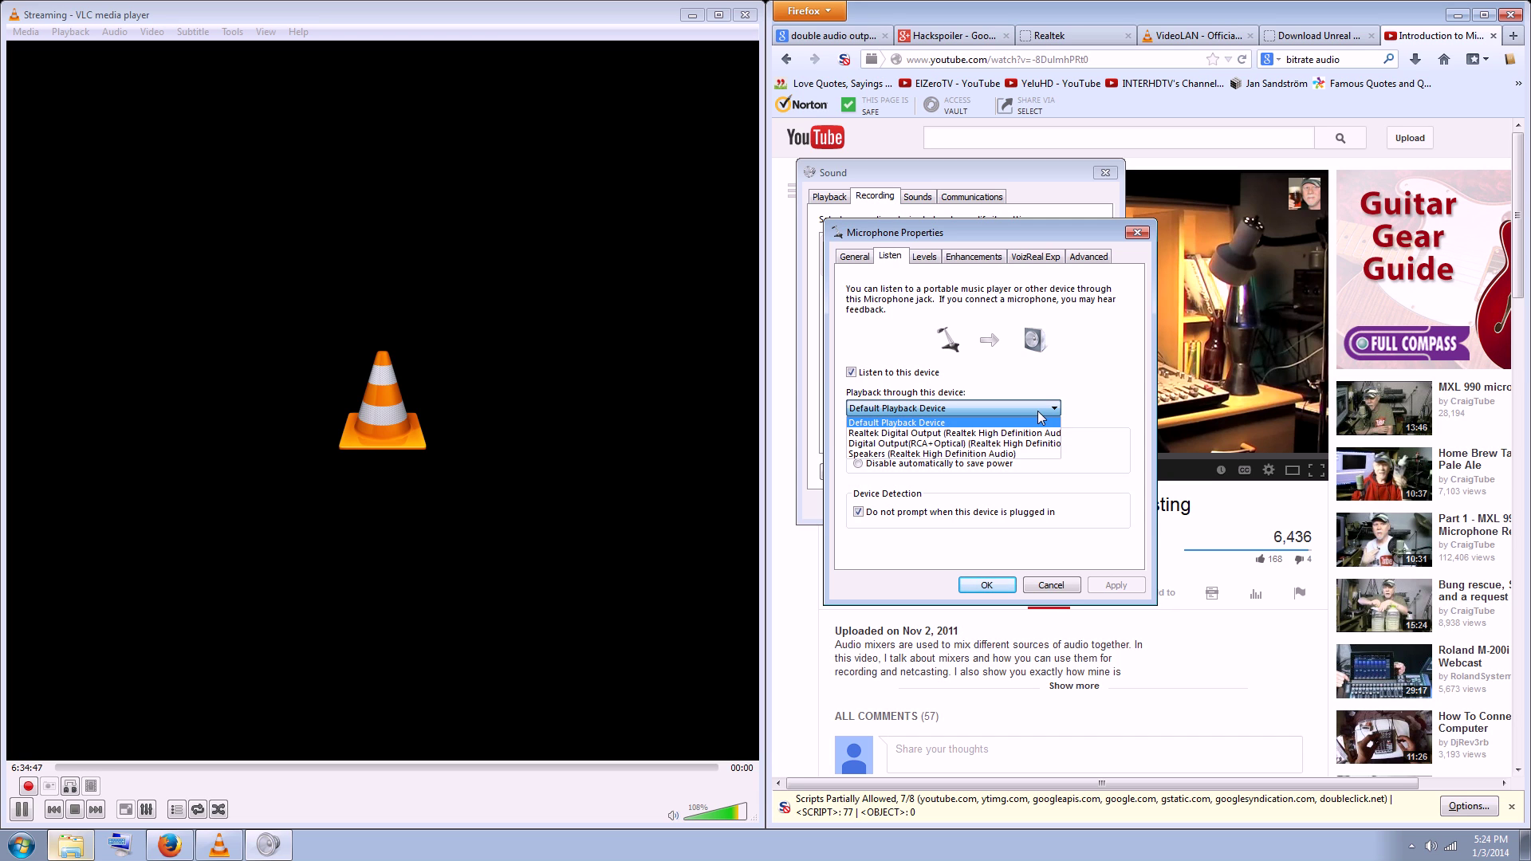
click(1031, 424)
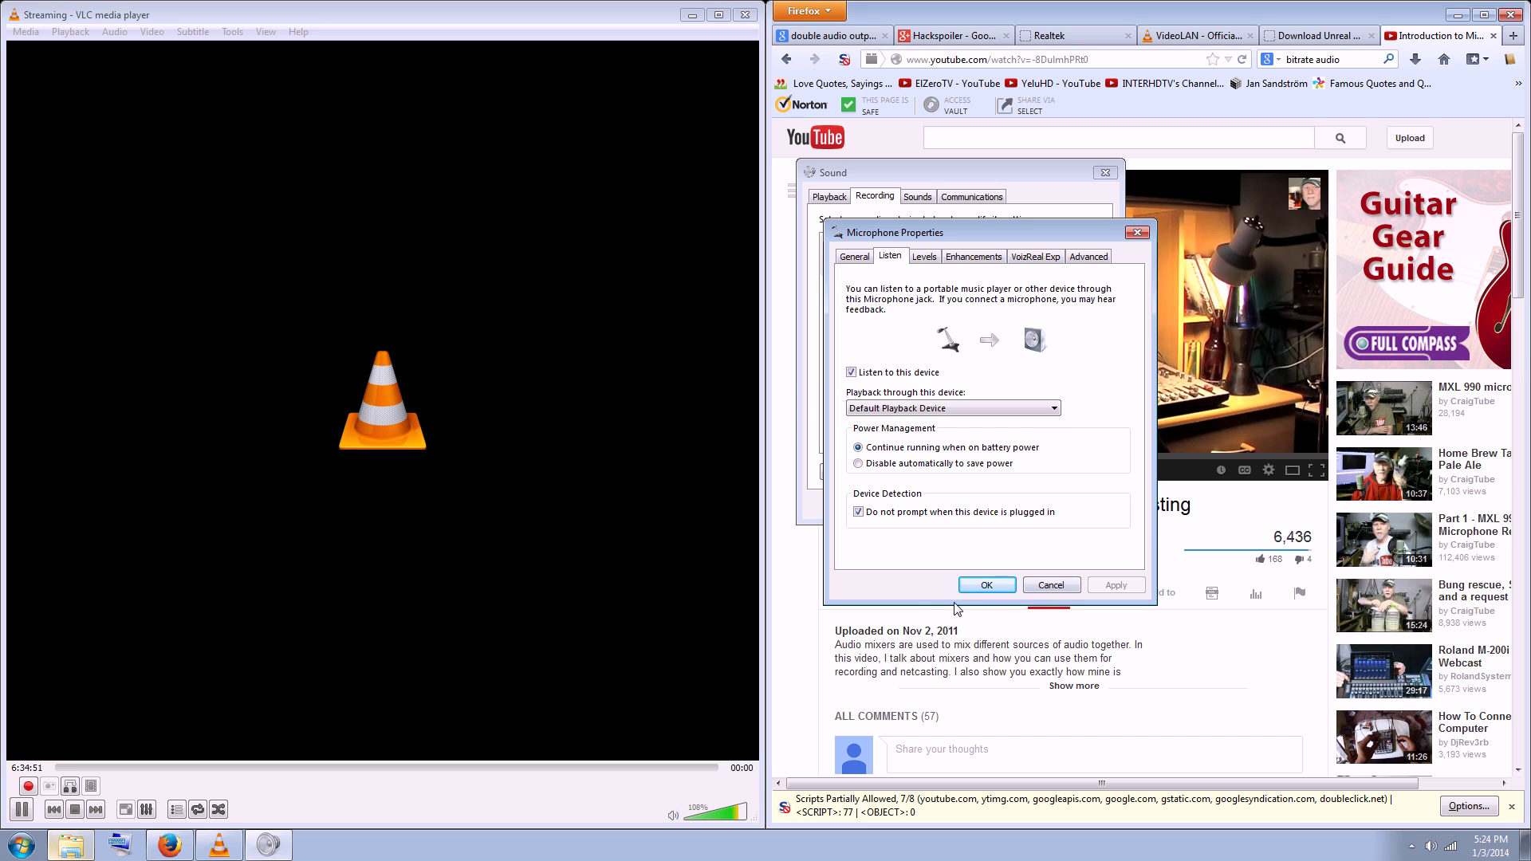
click(1049, 590)
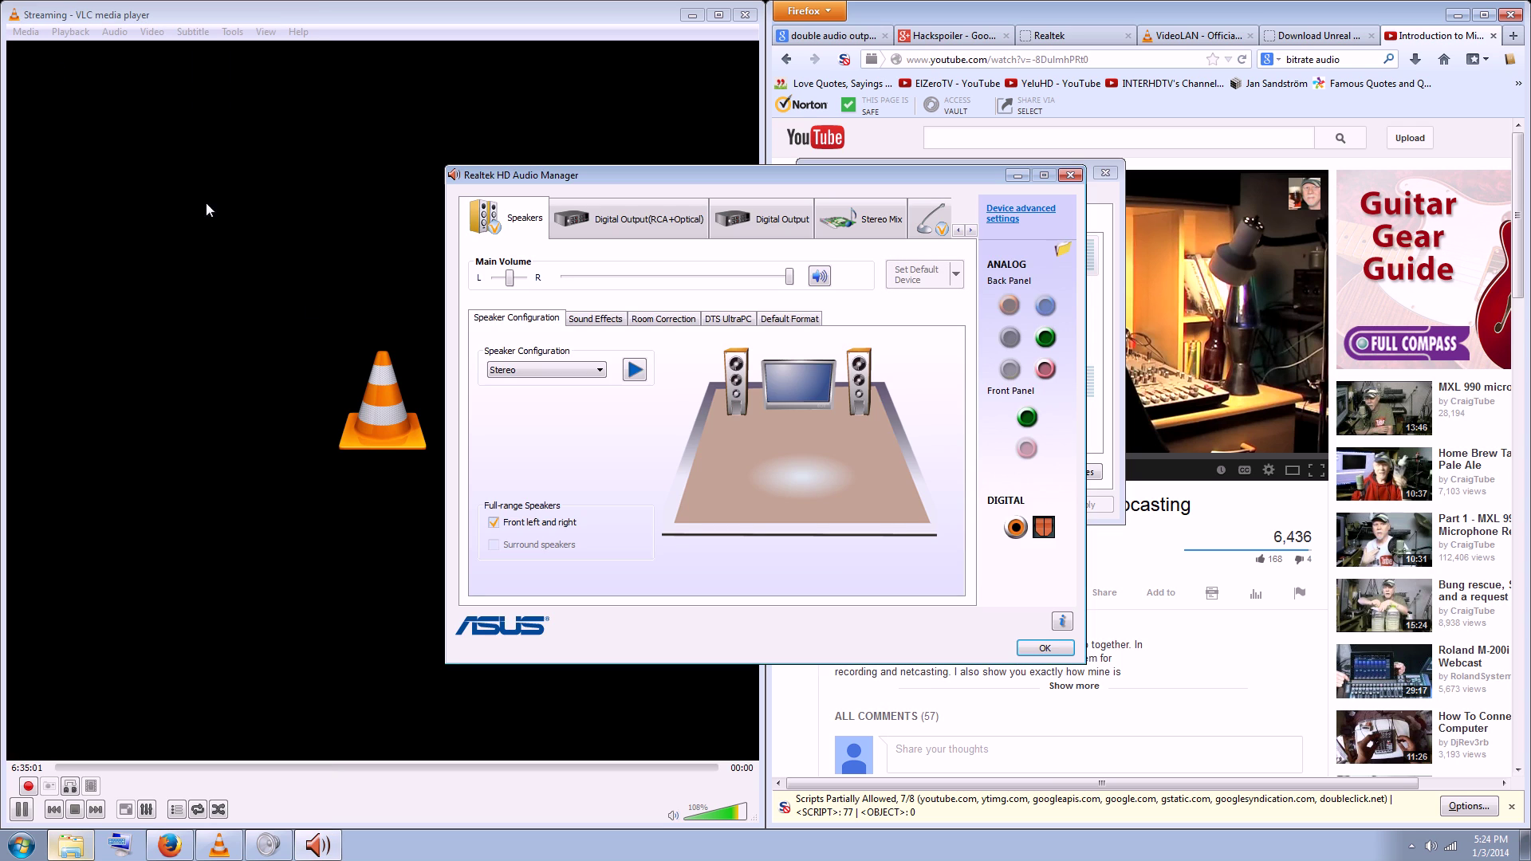
Review the device advanced settings for playback and recording in Realtek HD Audio Manager and accept them.
drag(716, 179, 431, 217)
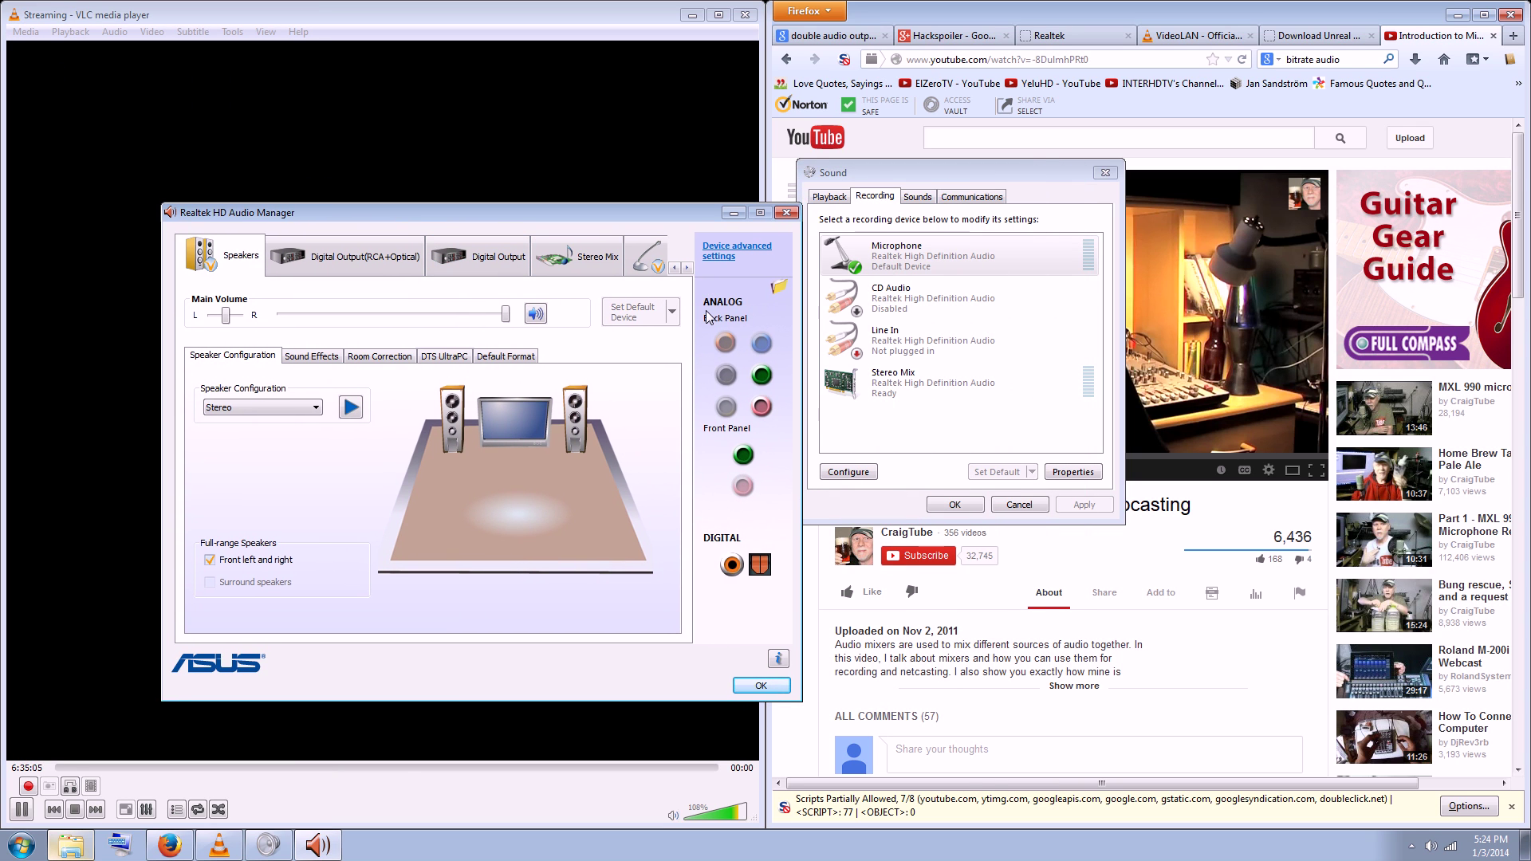
click(721, 257)
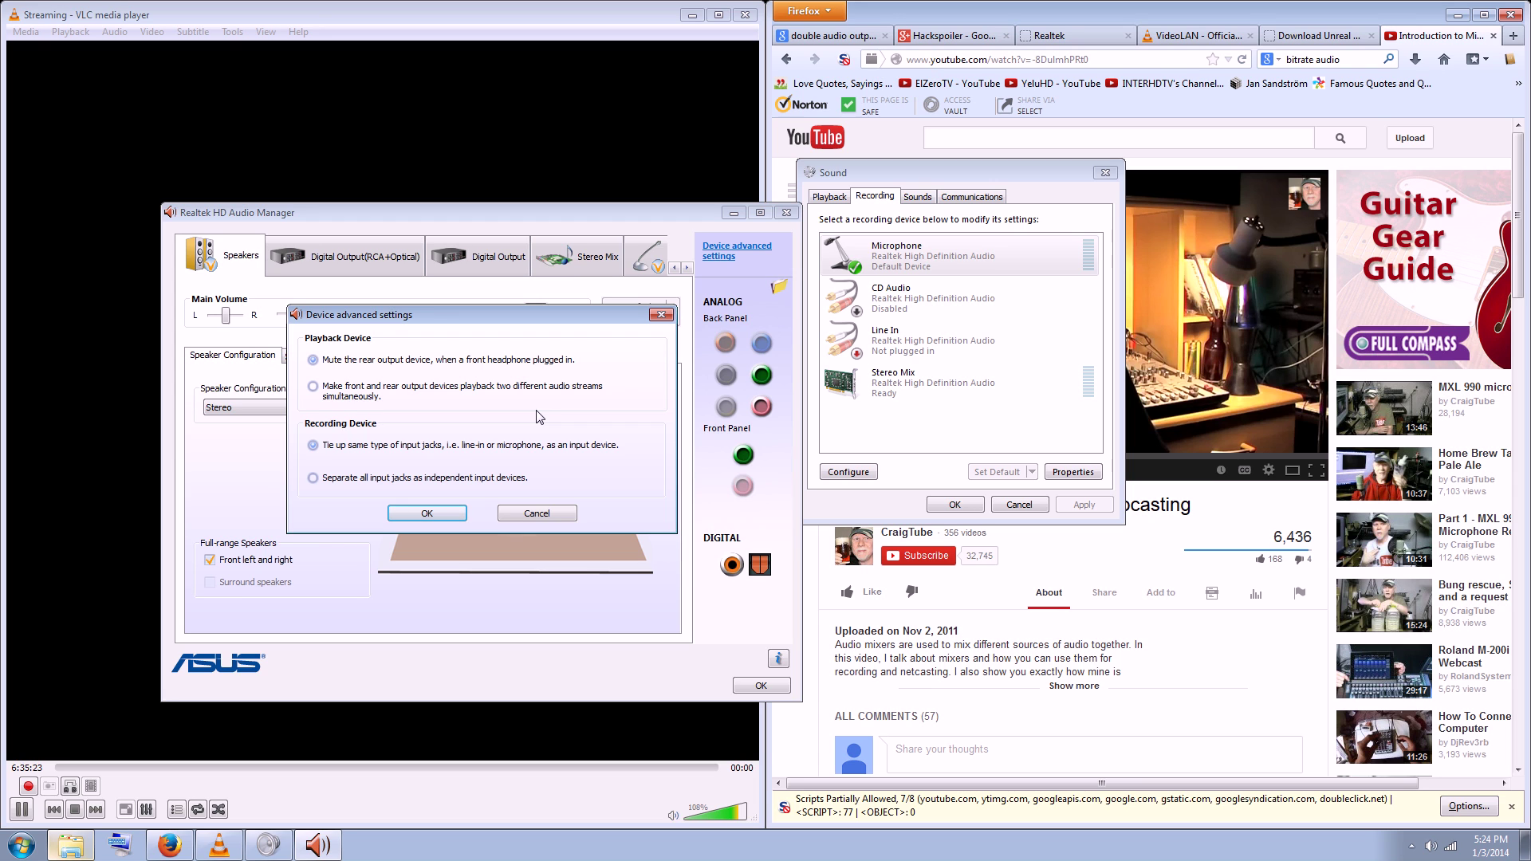
click(426, 515)
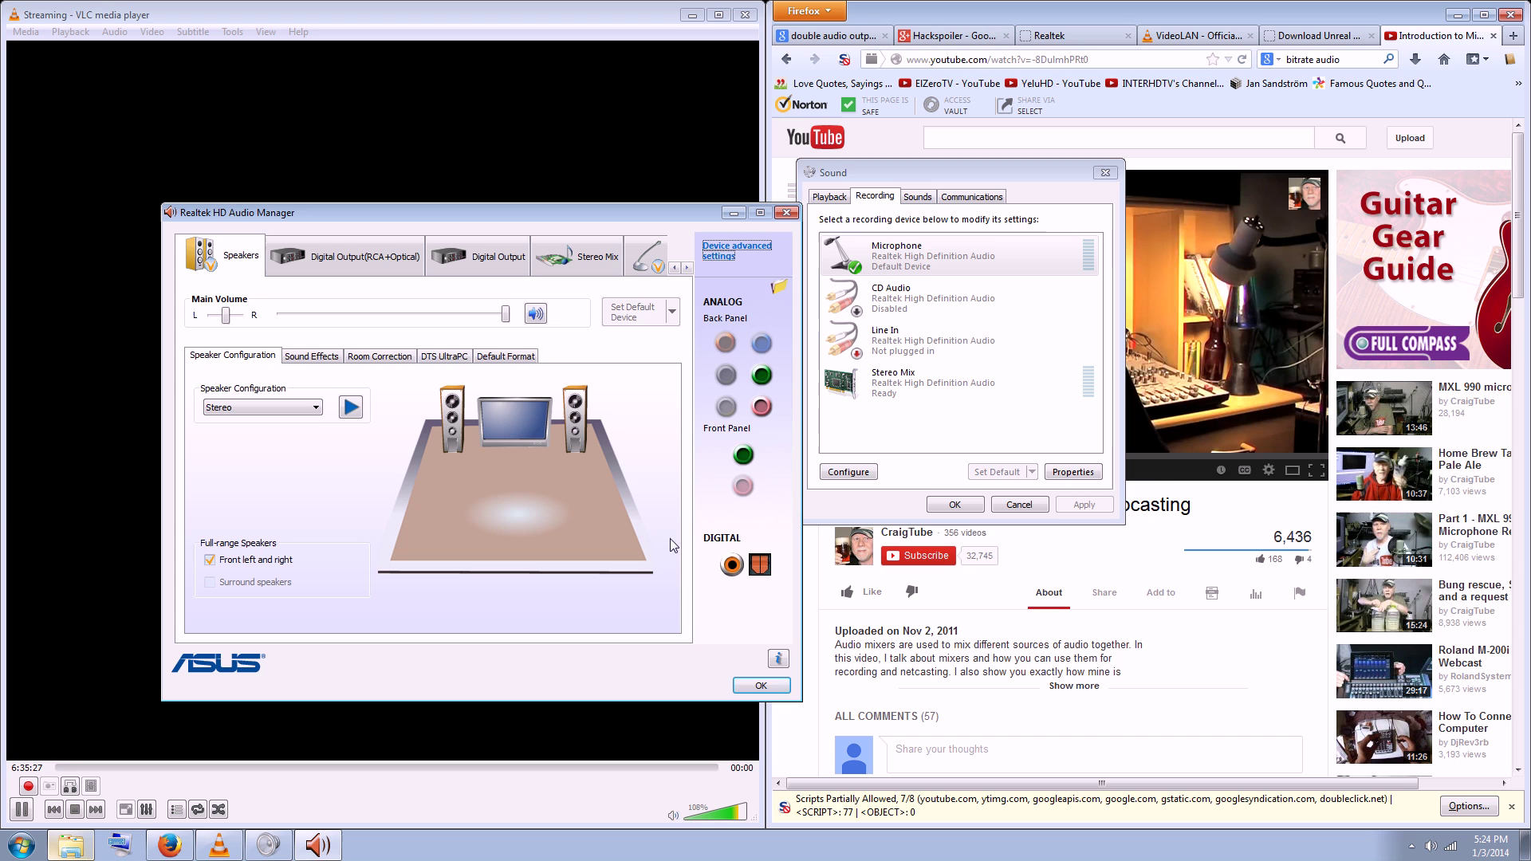
Check the Realtek settings for Stereo Mix and Microphone, and close the audio manager and the Sound dialog.
click(542, 263)
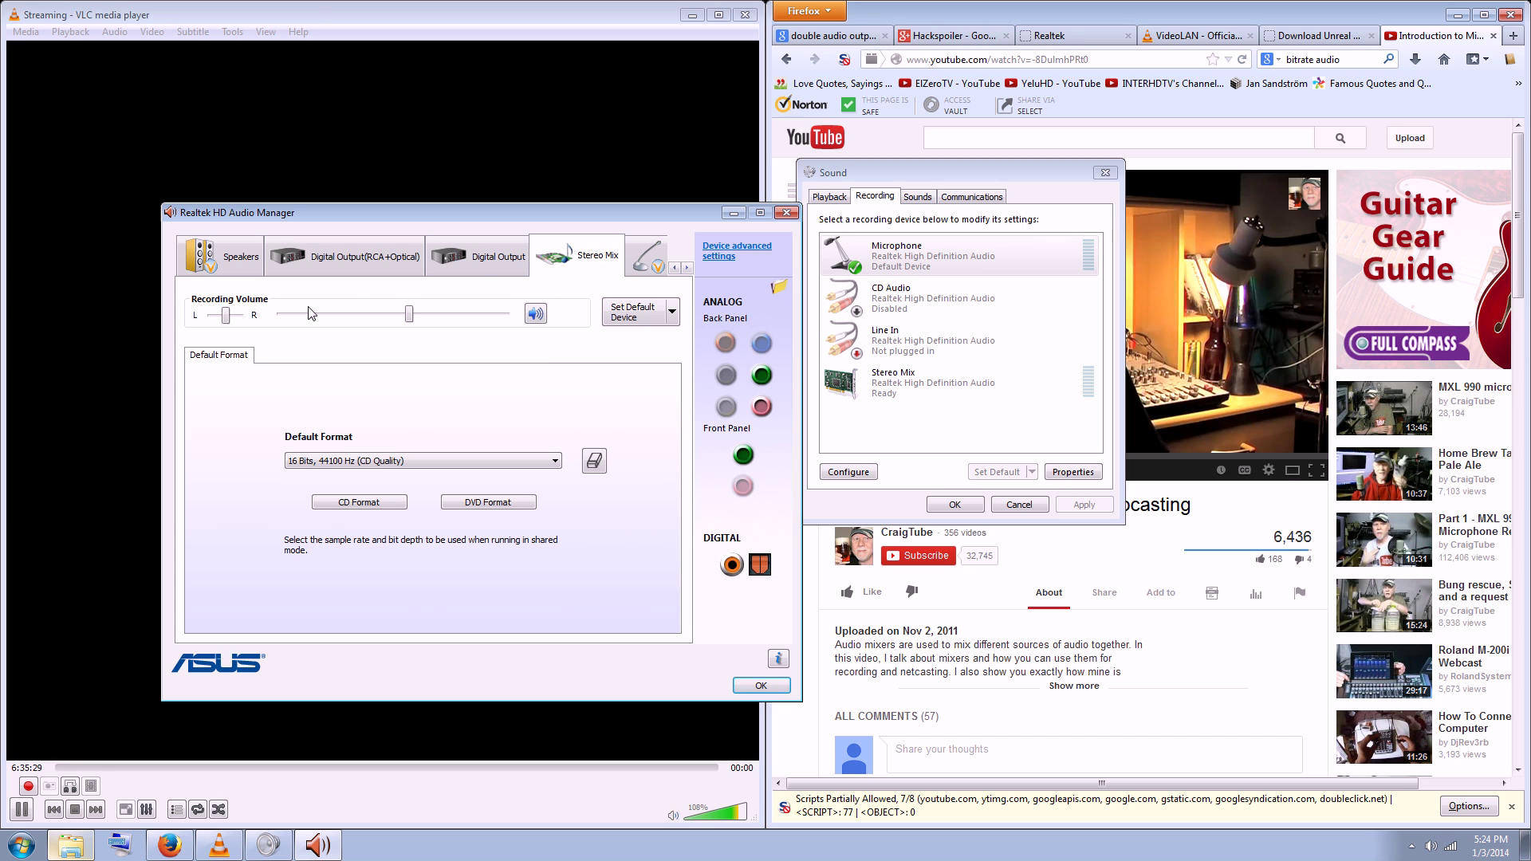
click(664, 263)
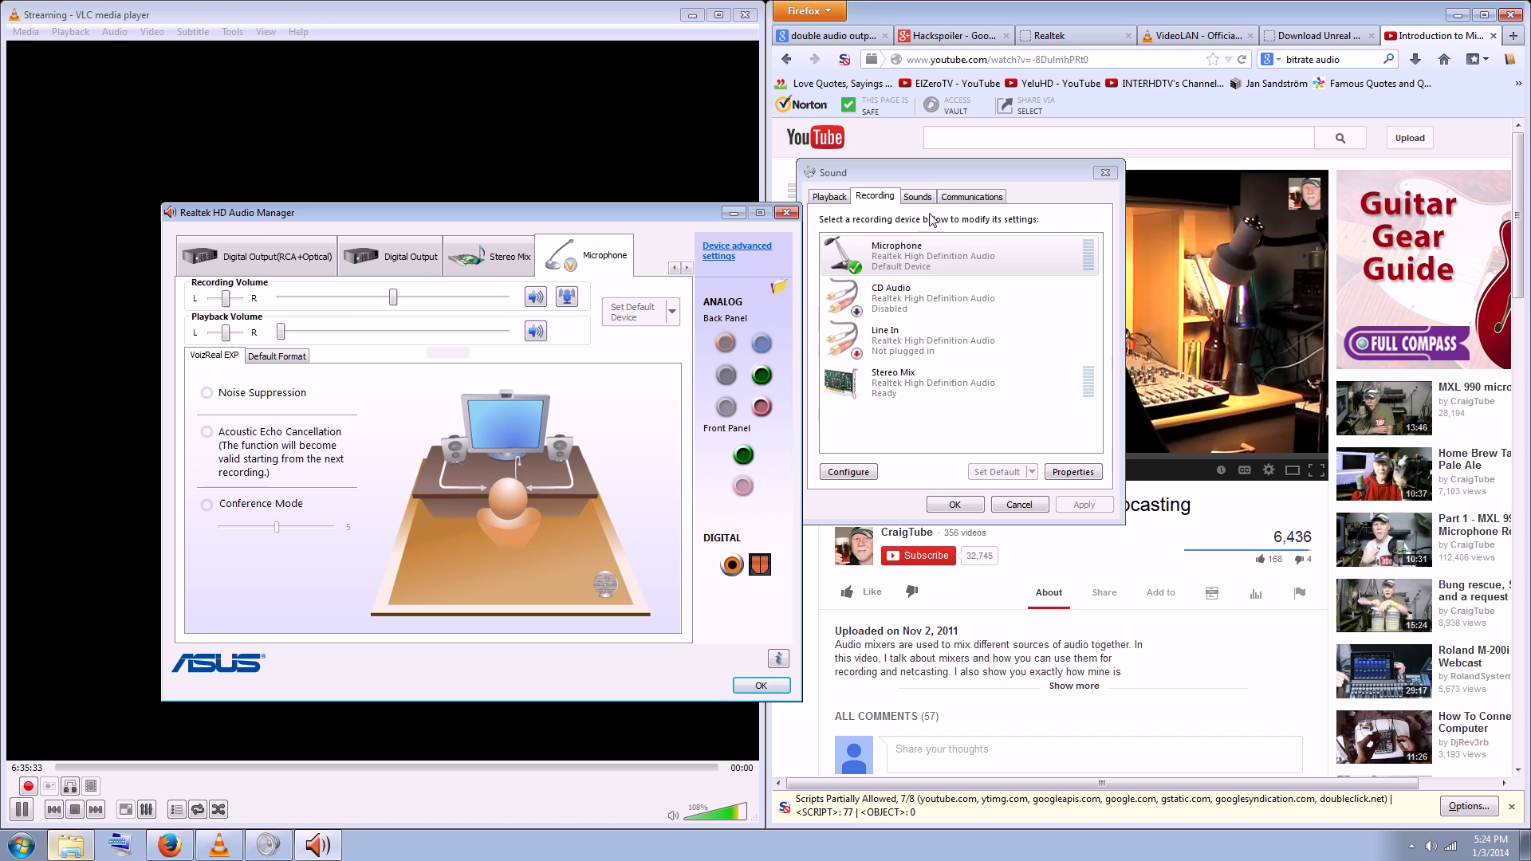
click(787, 212)
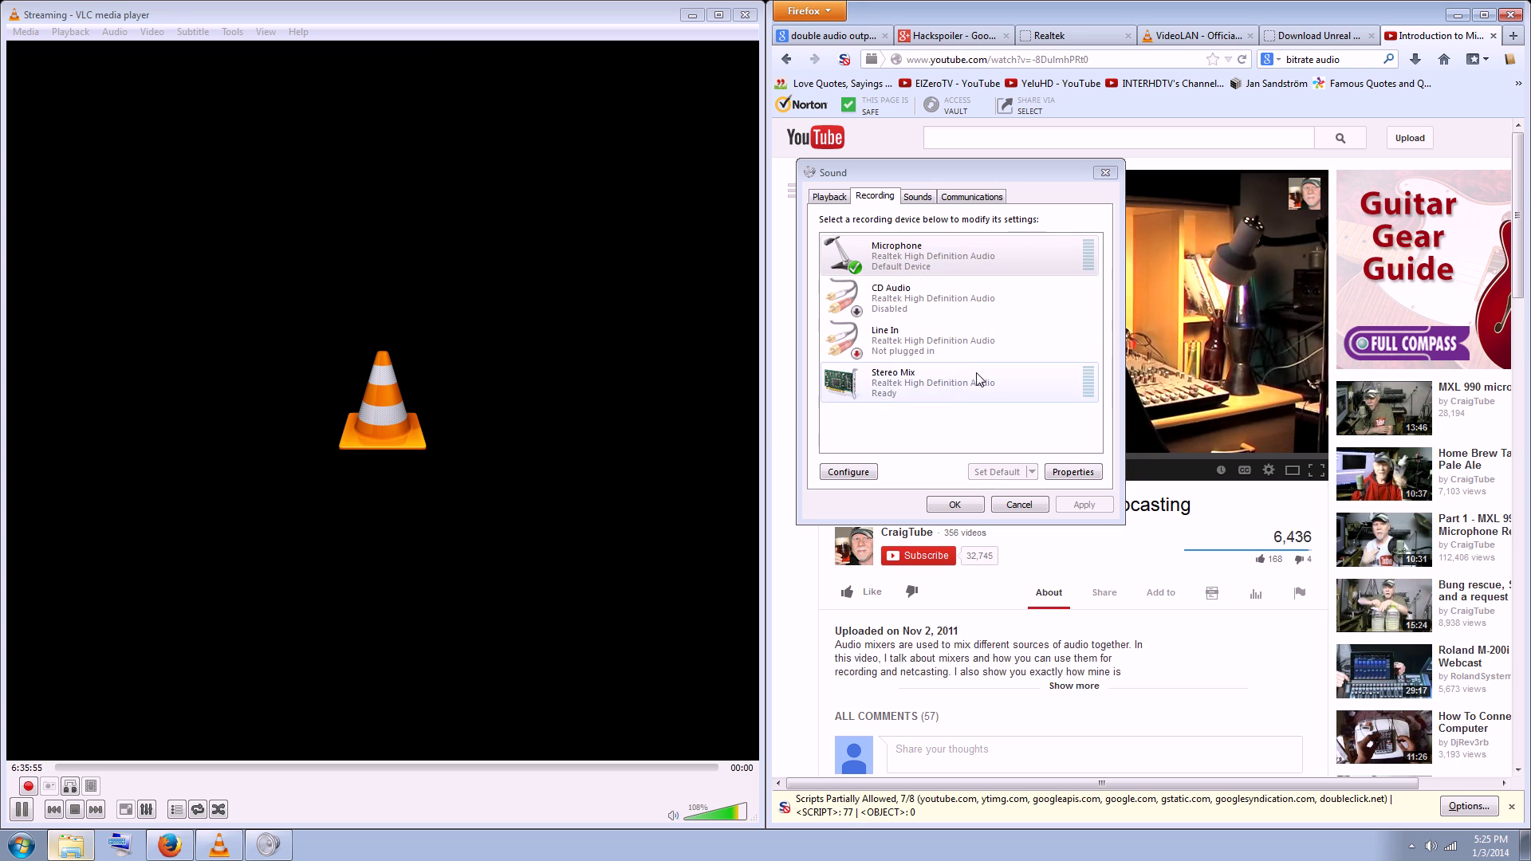
click(1105, 173)
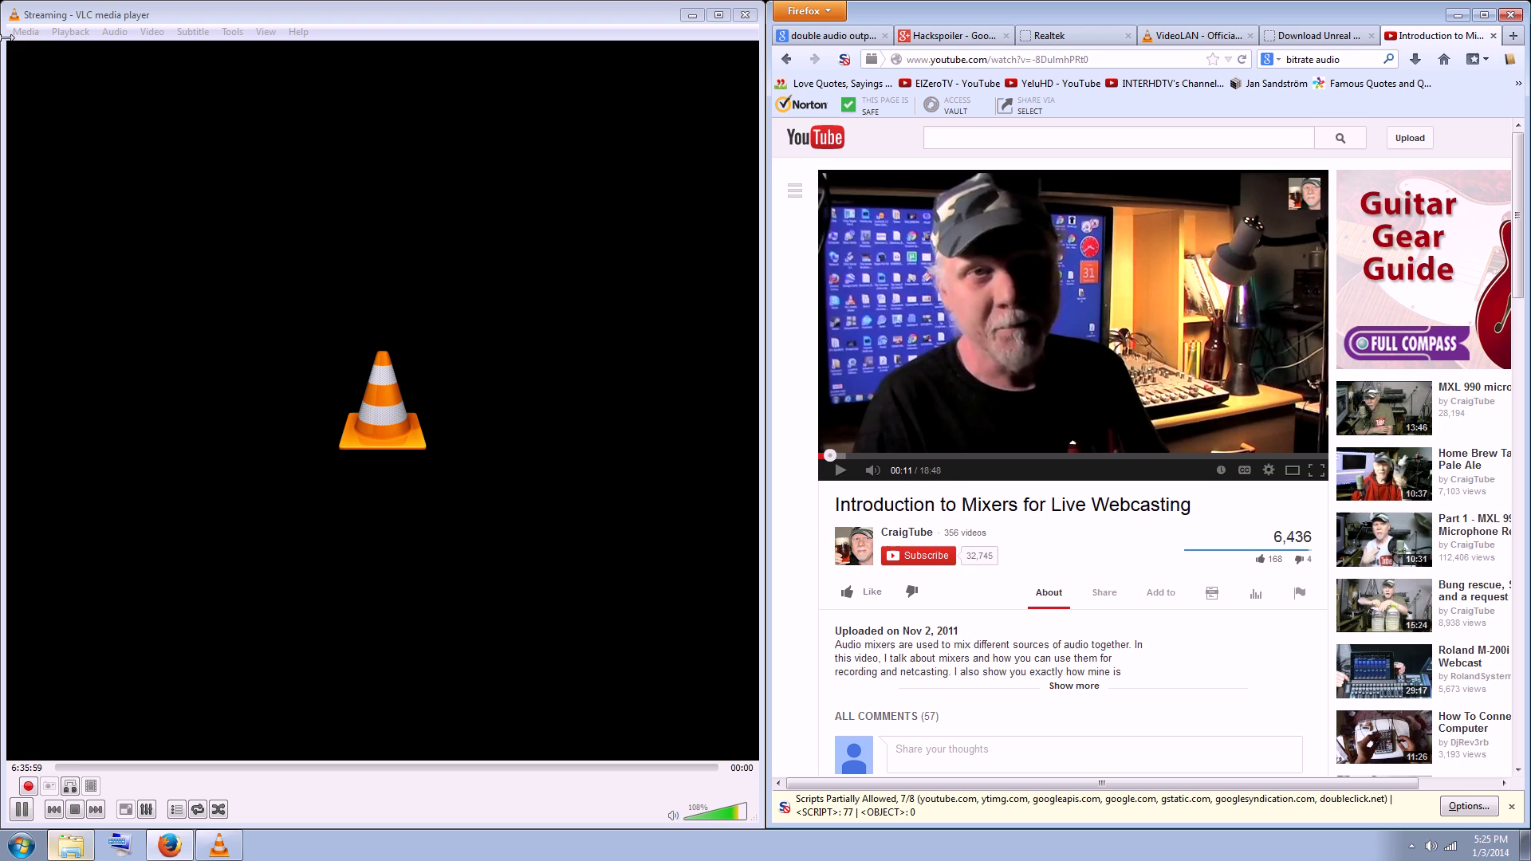
Open a second VLC media player window, minimize the browser, and shrink the new player window.
click(41, 847)
click(101, 358)
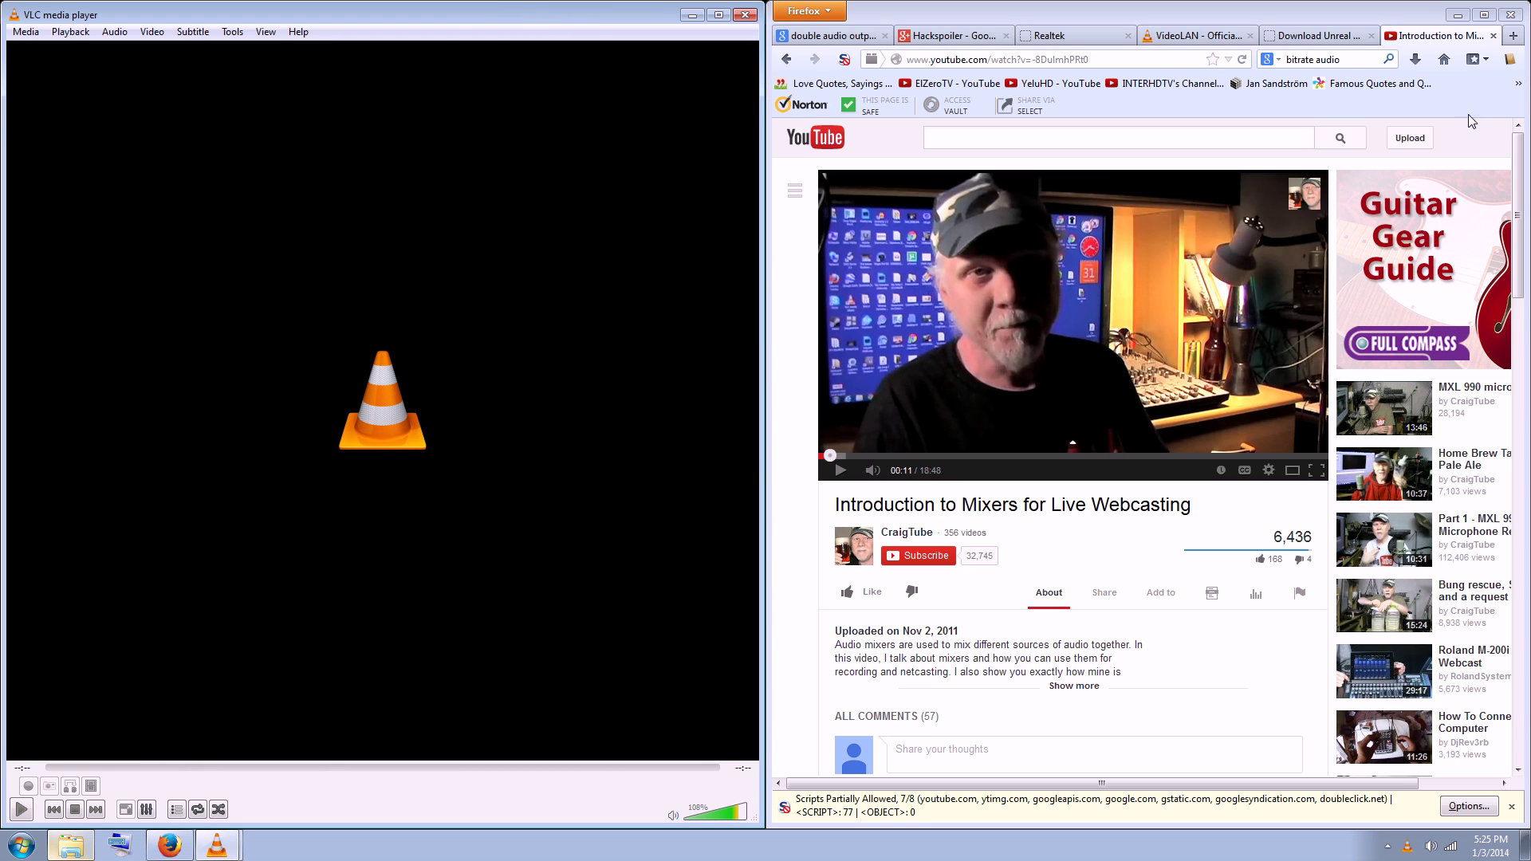
click(1458, 15)
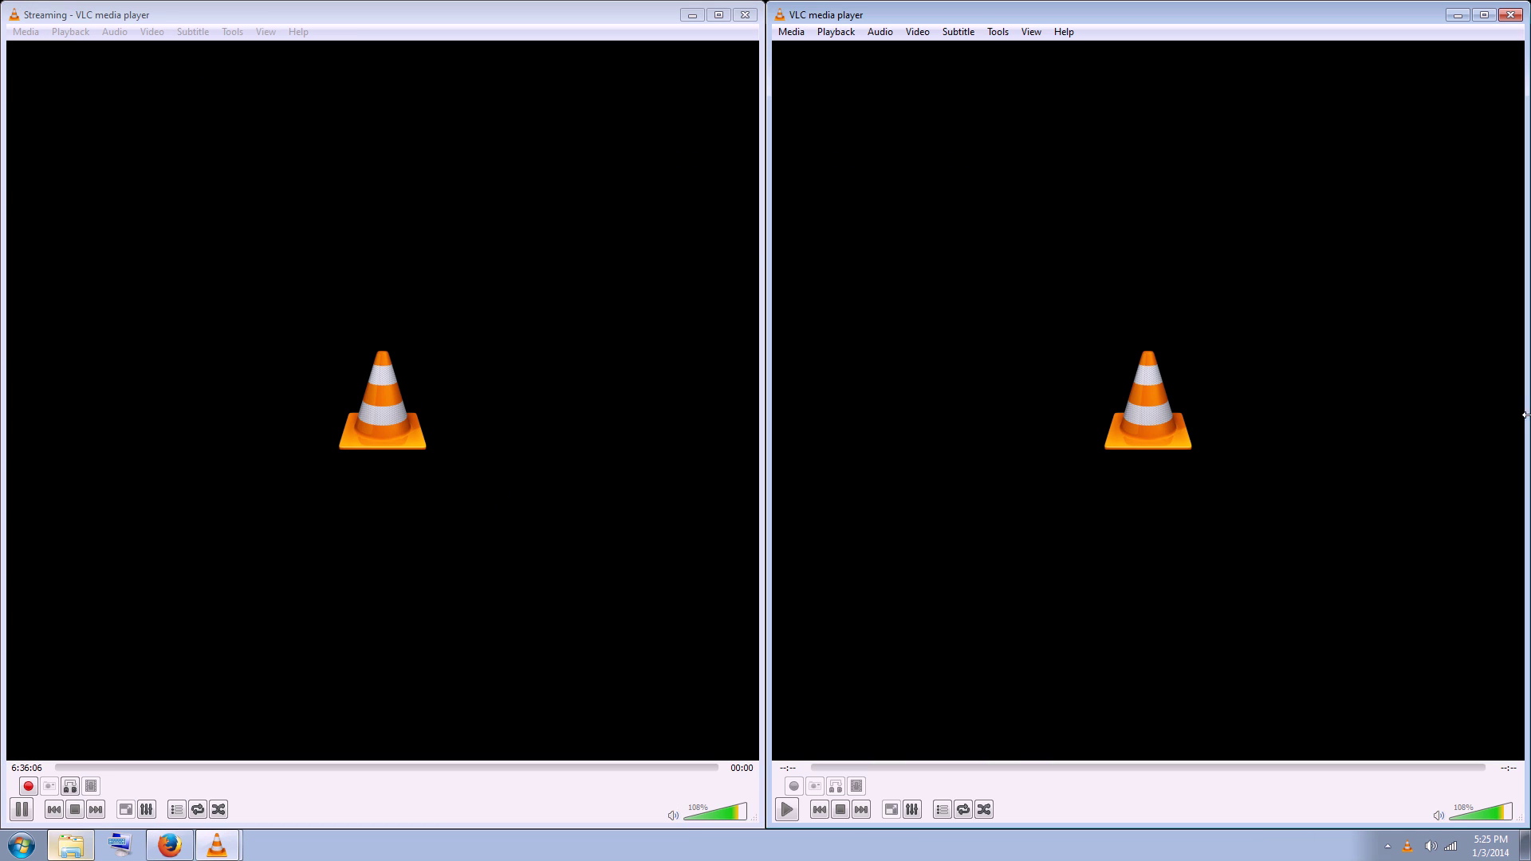
drag(1527, 828, 1254, 313)
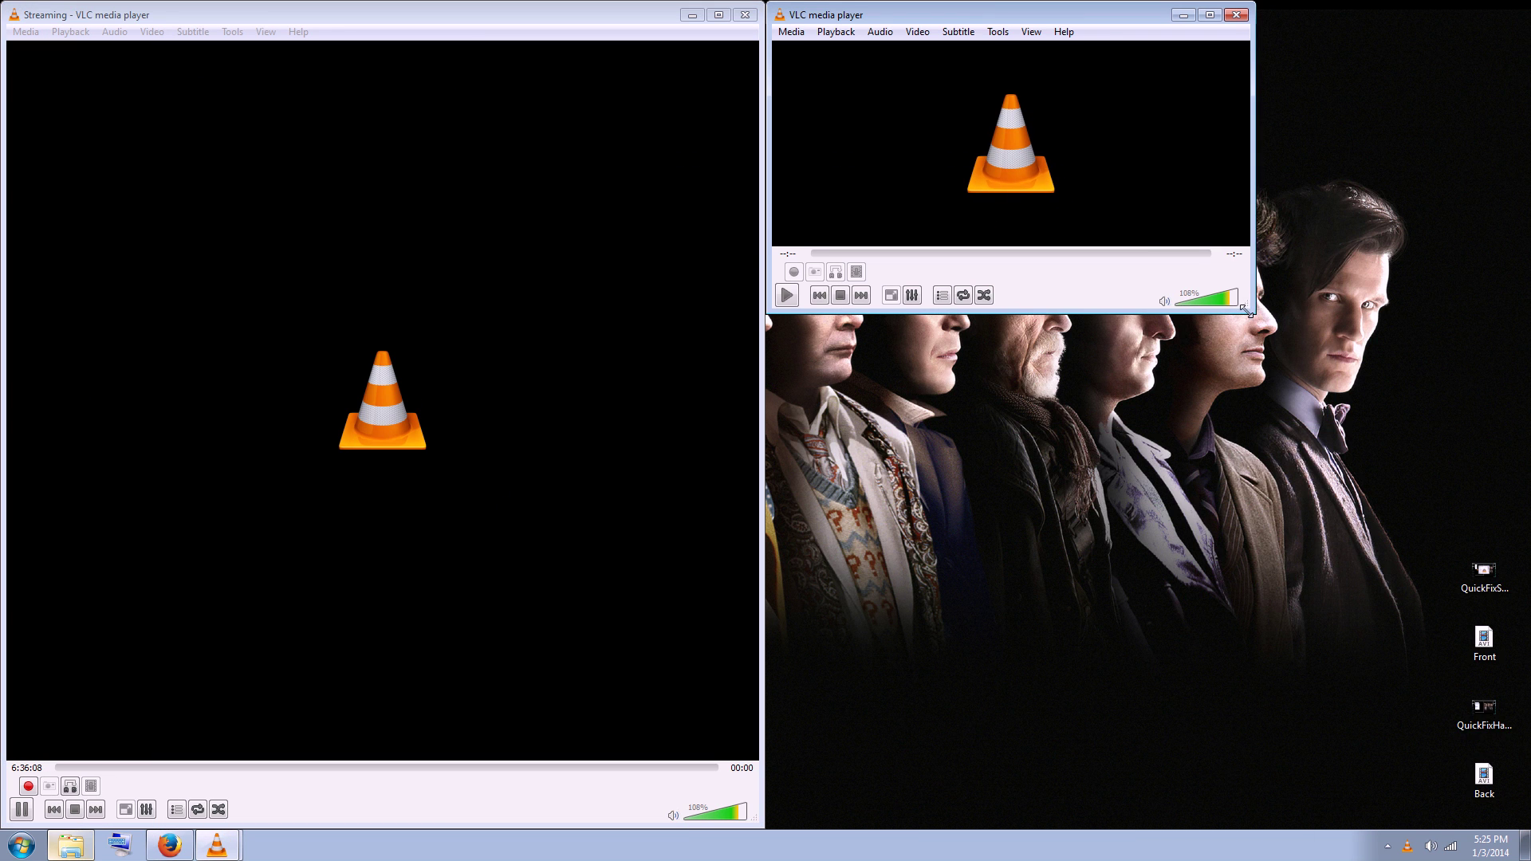
Open the capture device settings in the new VLC window.
click(795, 33)
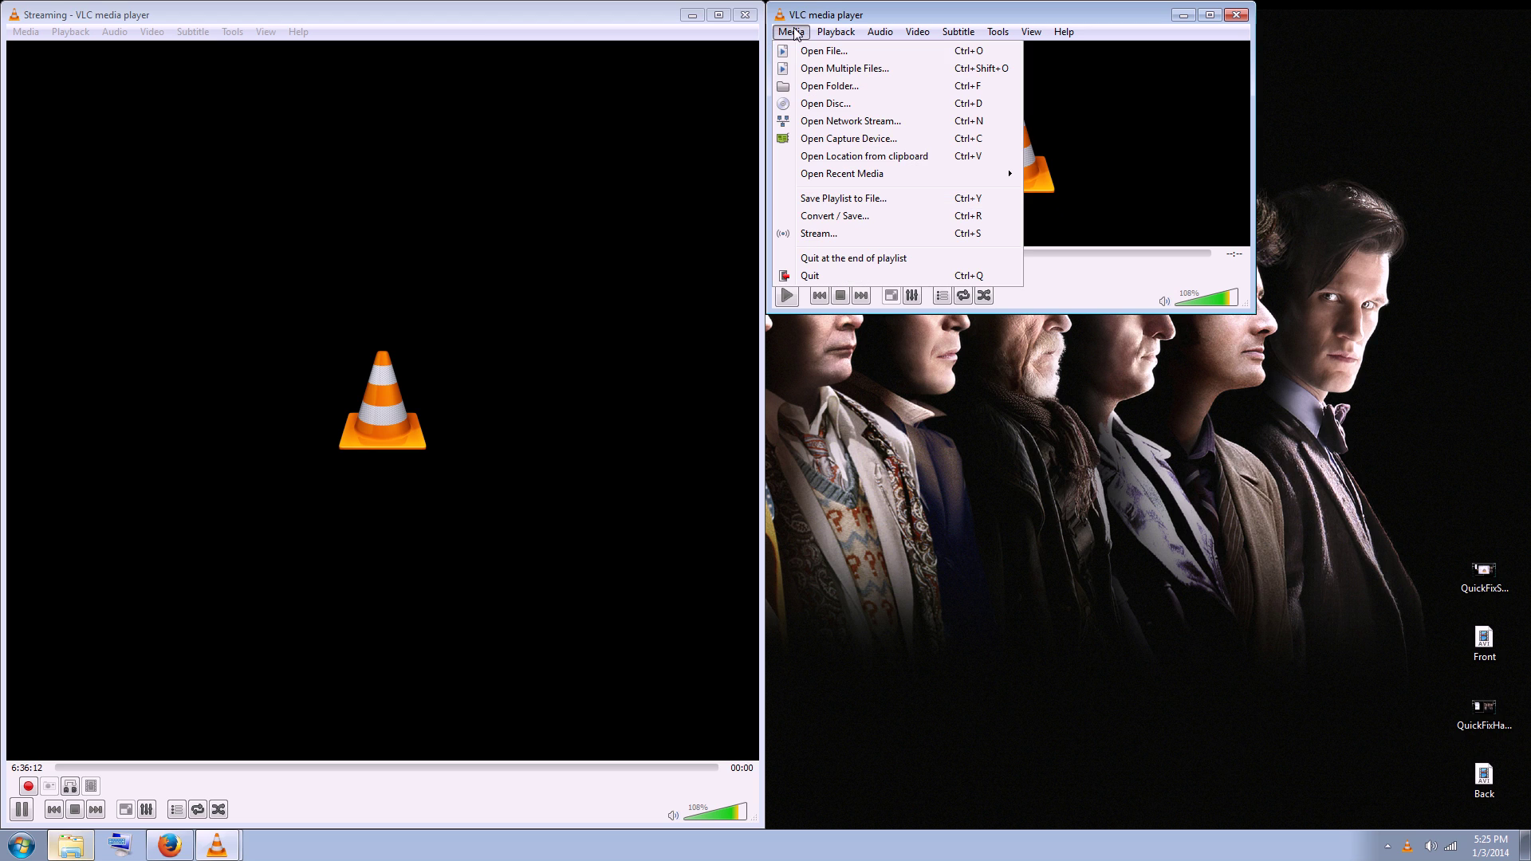
click(821, 140)
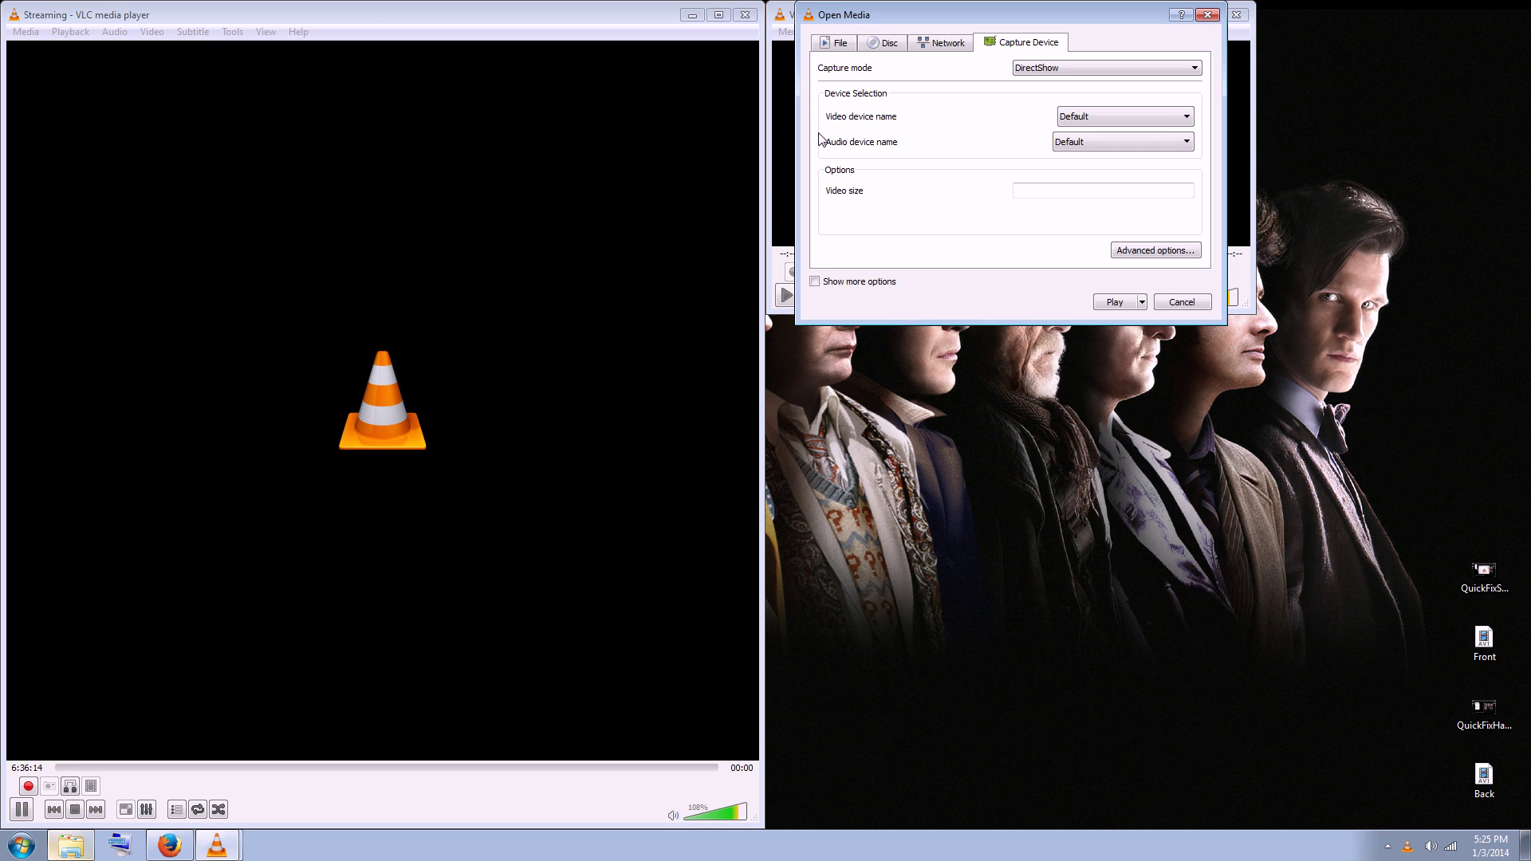
Try the Desktop capture mode and show its additional options.
click(1045, 70)
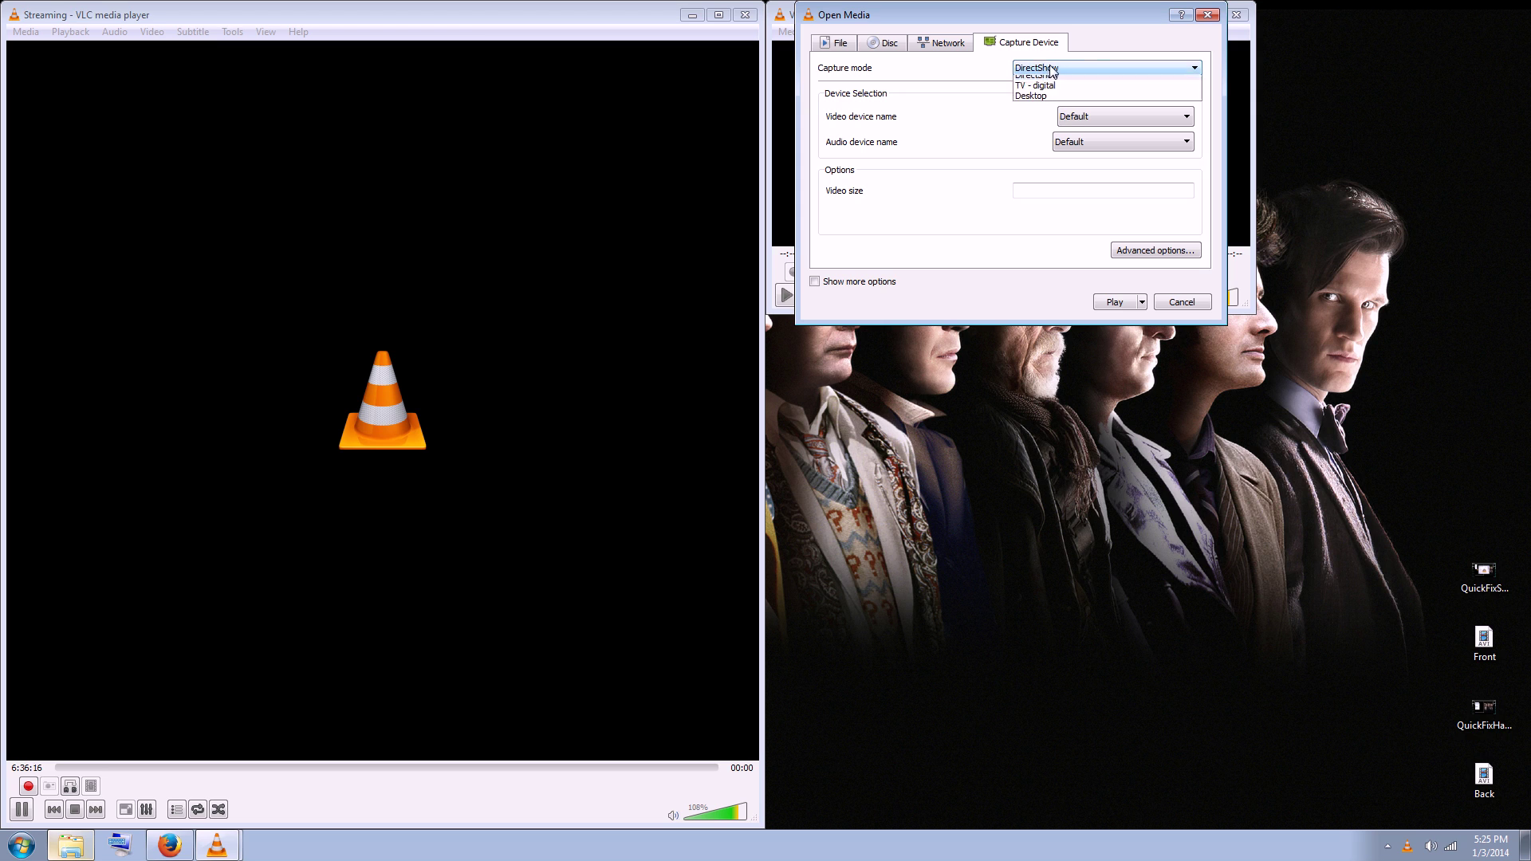
click(1053, 122)
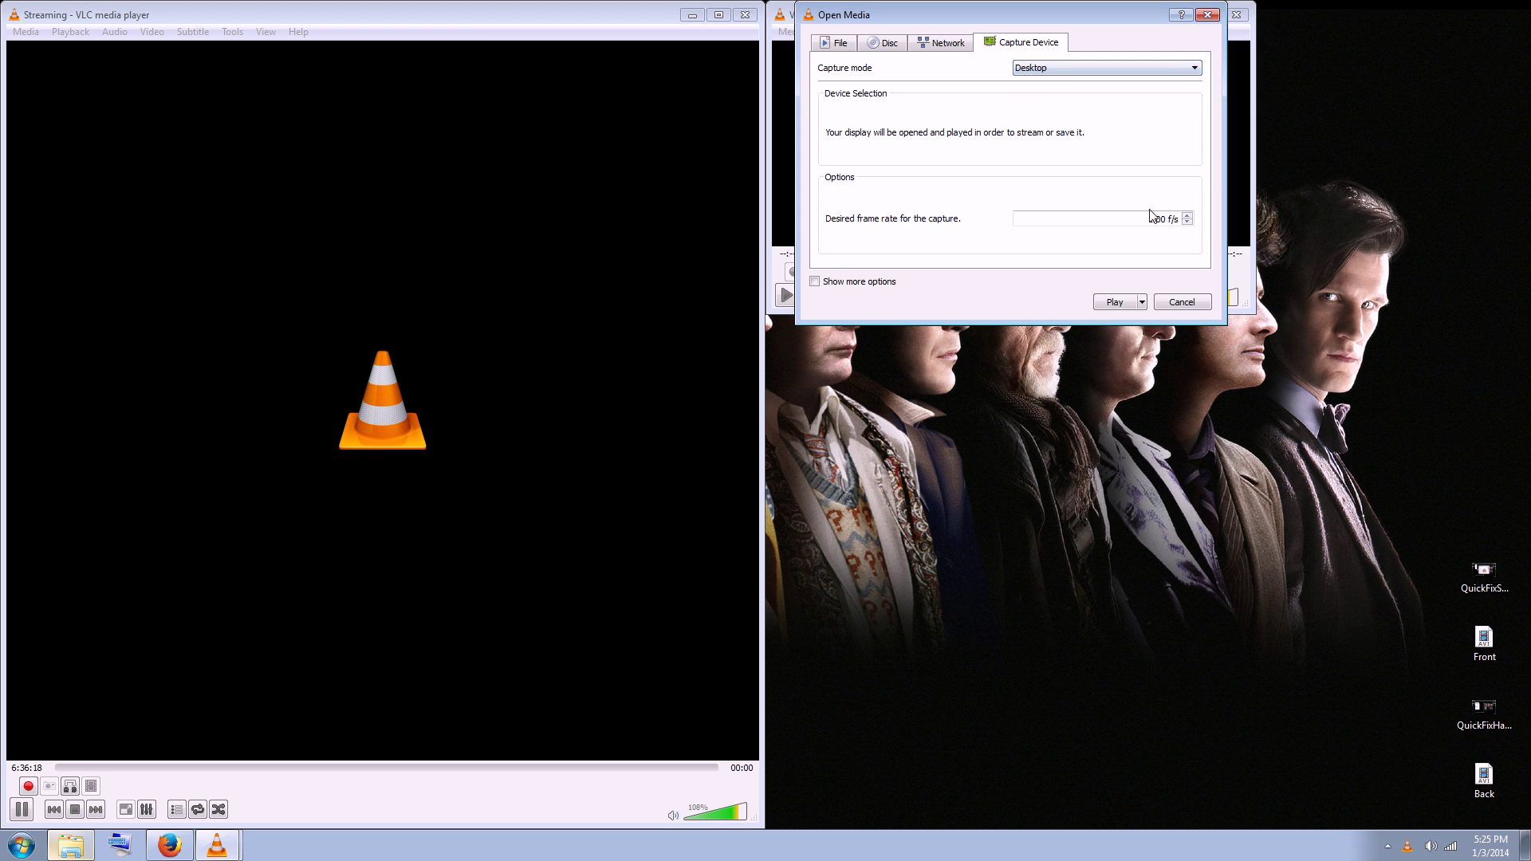
click(824, 289)
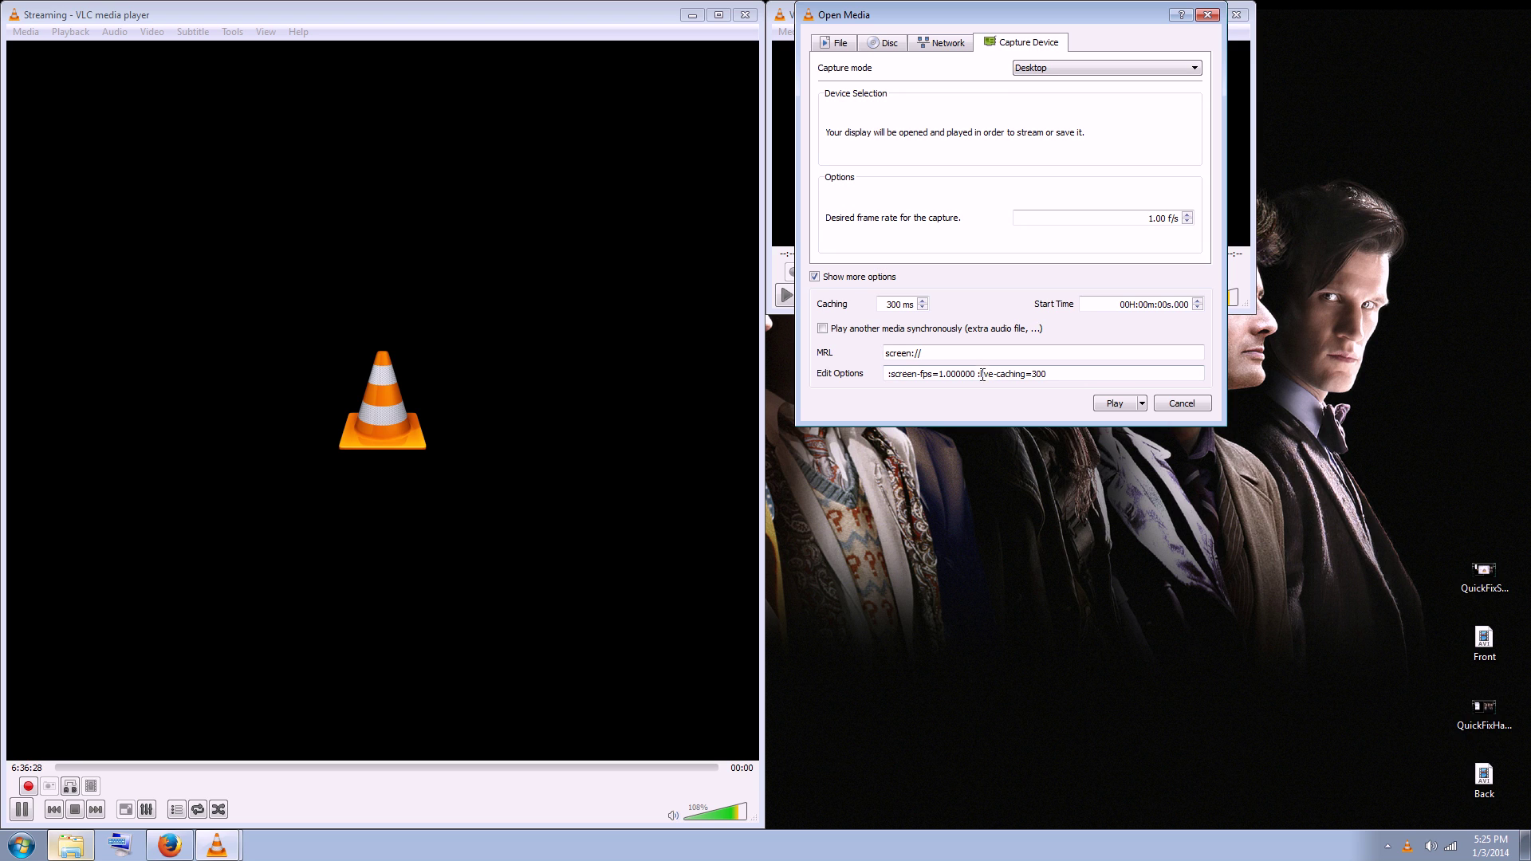
Set the capture mode to DirectShow with UScreenCapture as video device and Stereo Mix (Realtek) as audio device, and hide the additional options.
click(1087, 70)
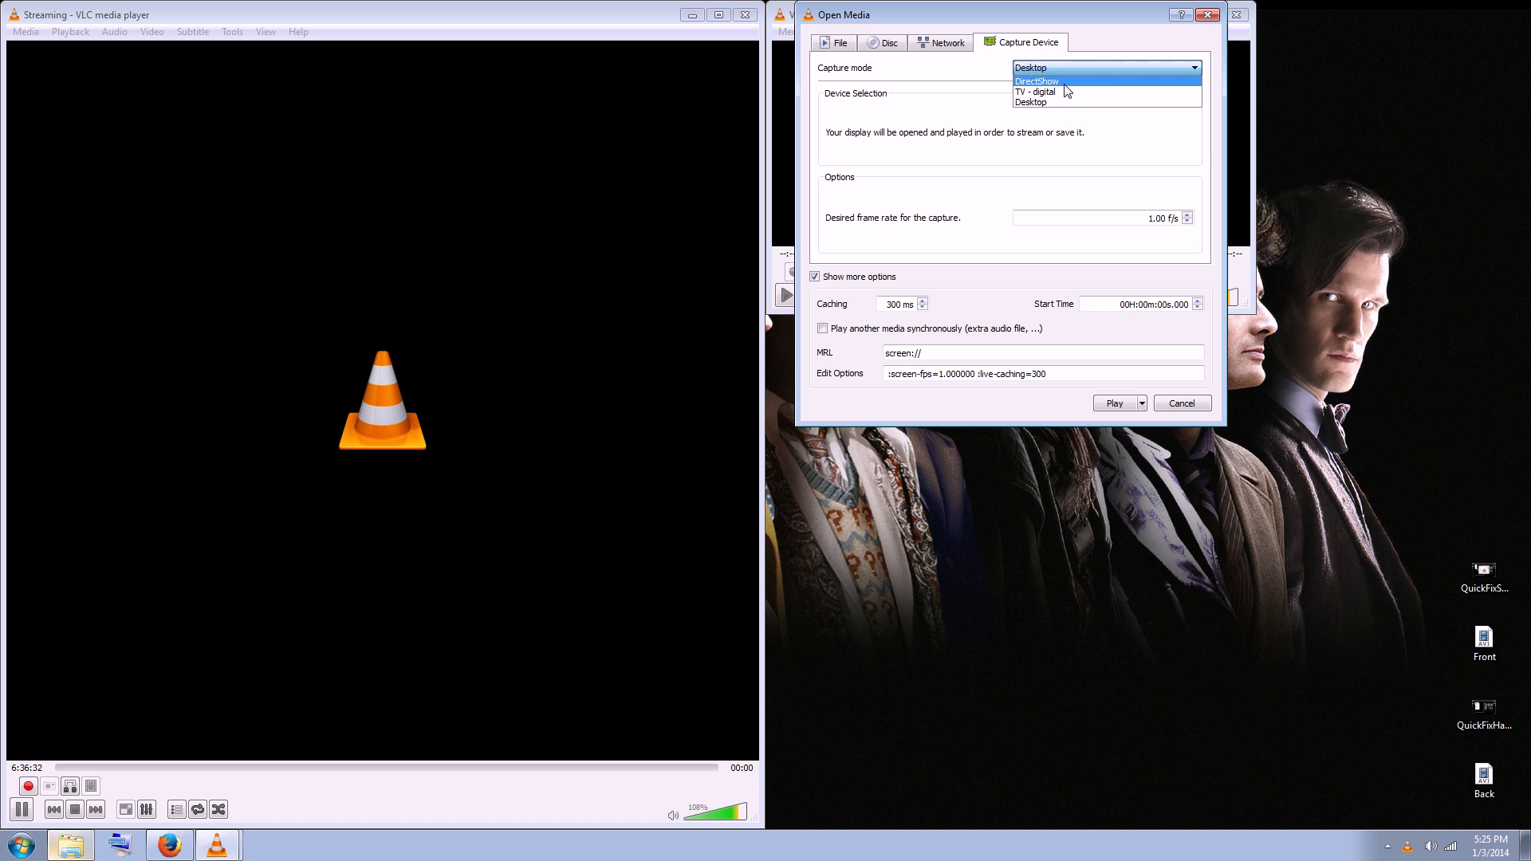
click(1064, 83)
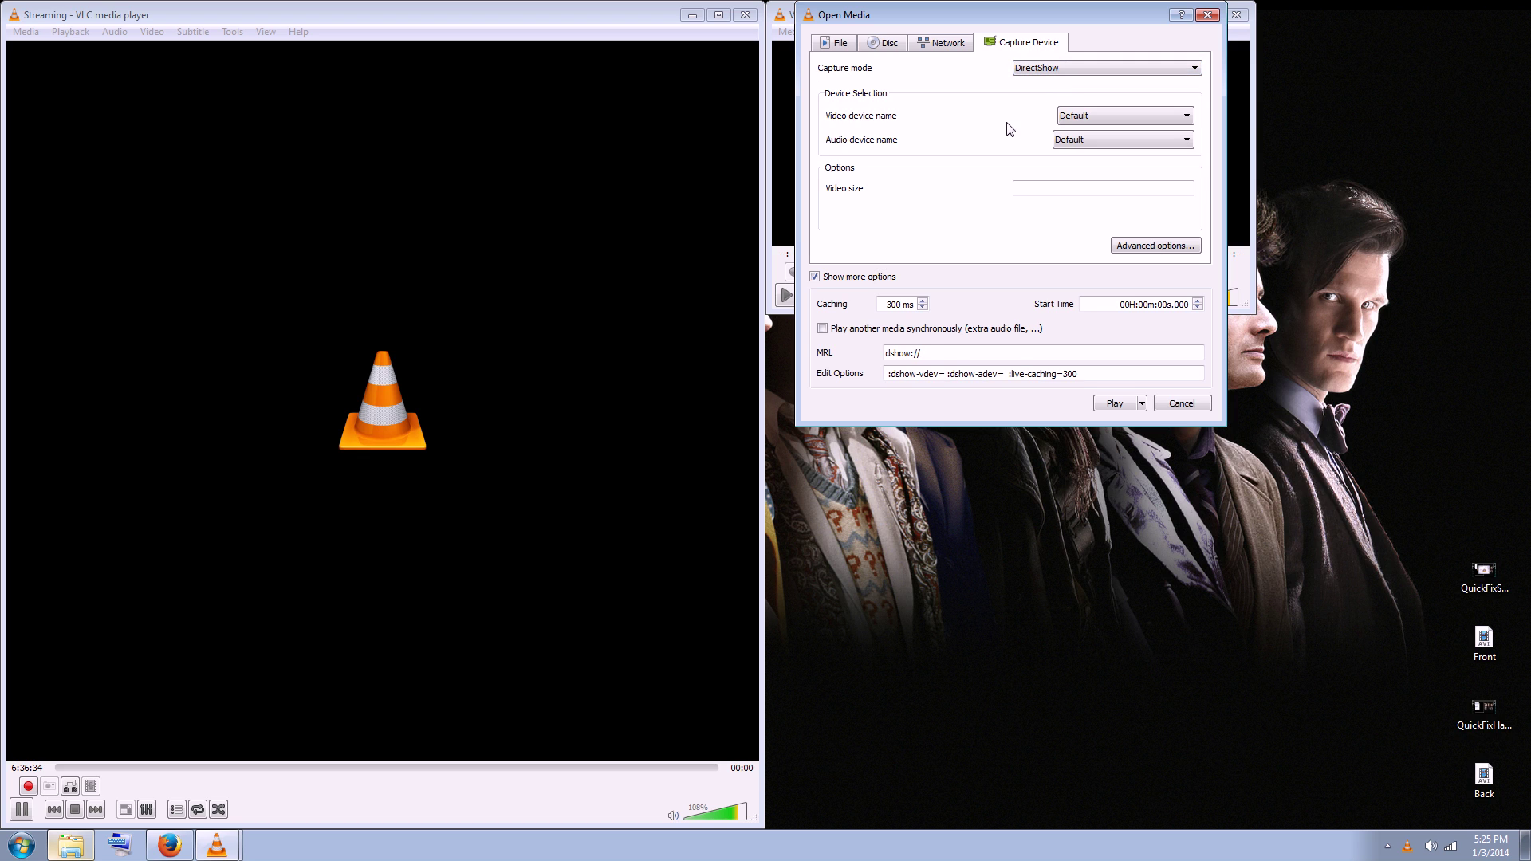
click(1062, 118)
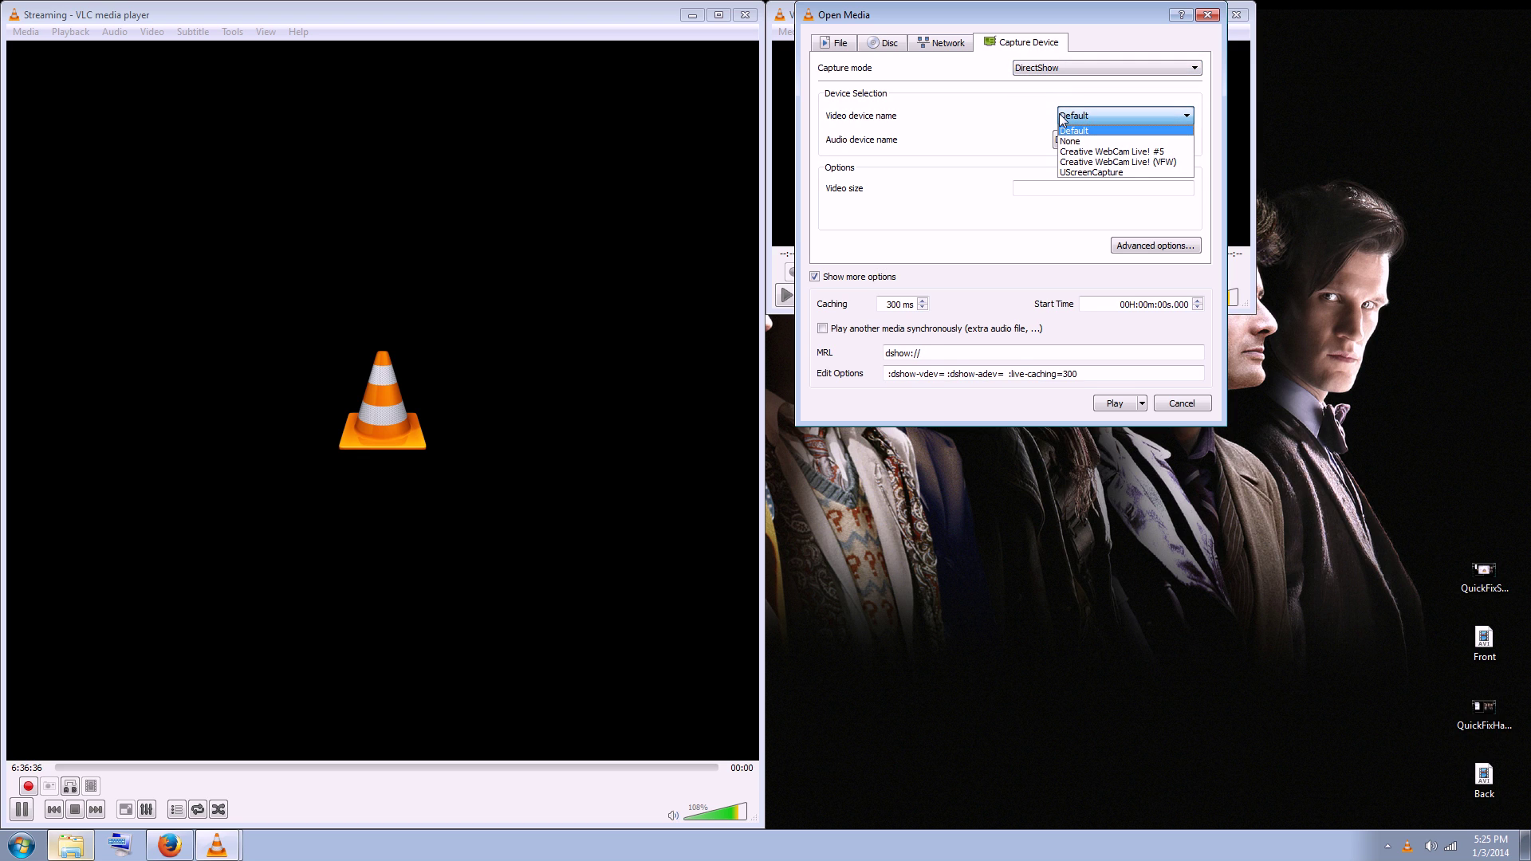
click(1076, 169)
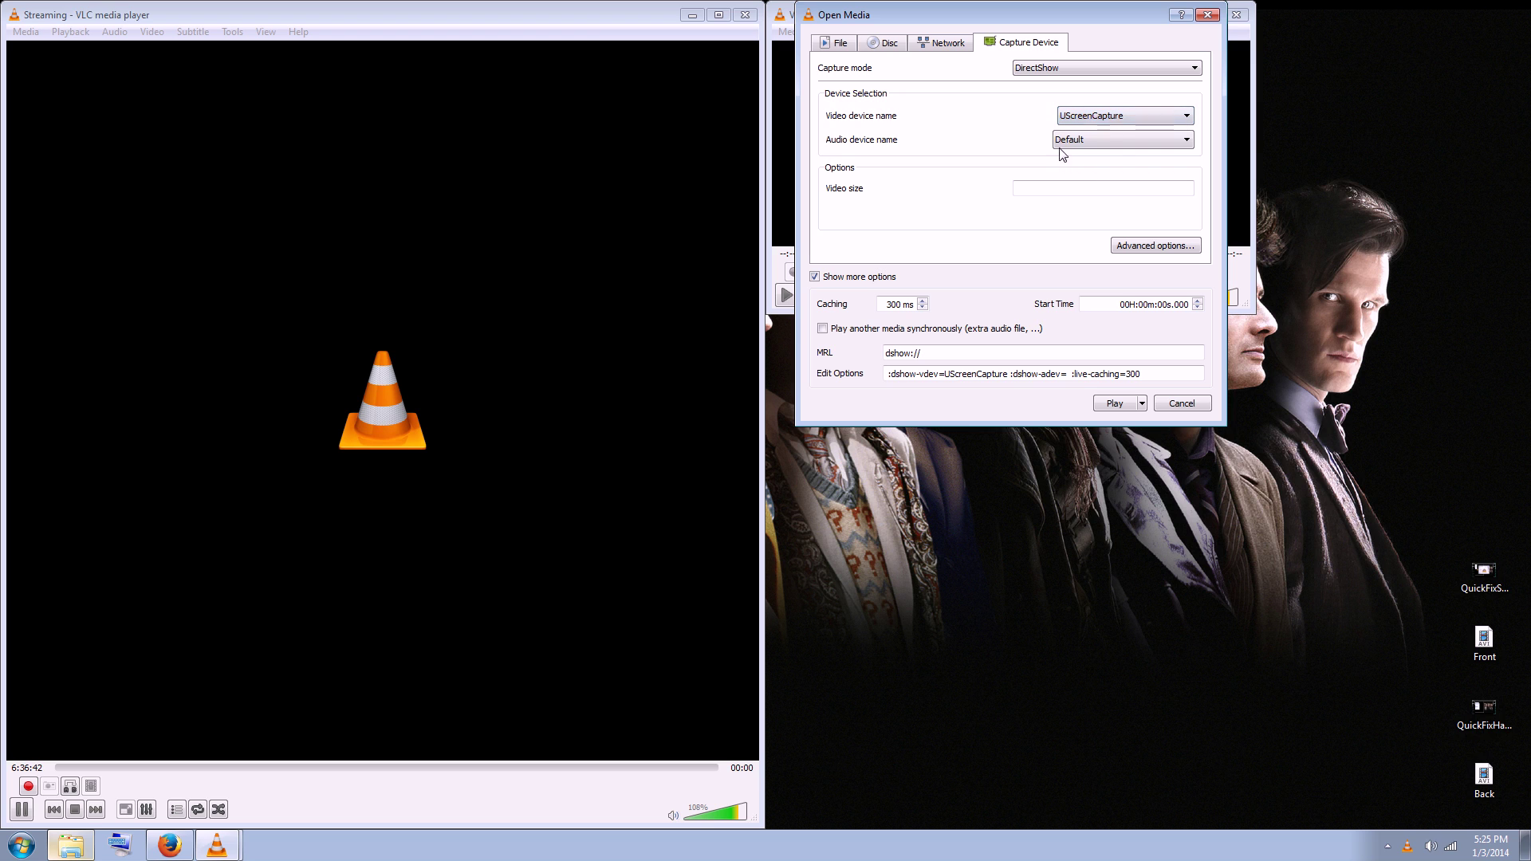
click(1089, 144)
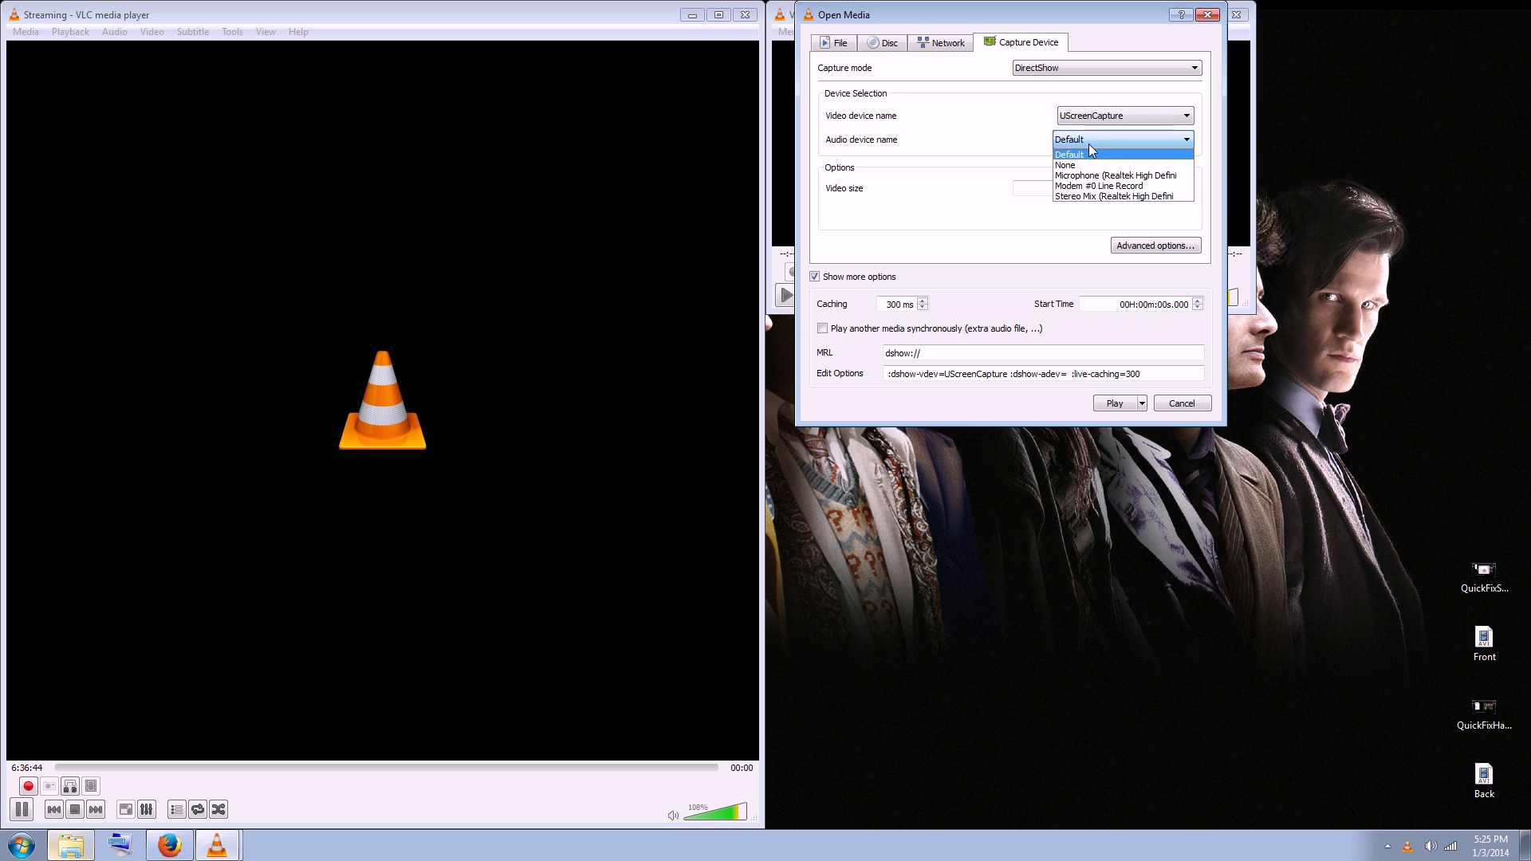
click(1090, 196)
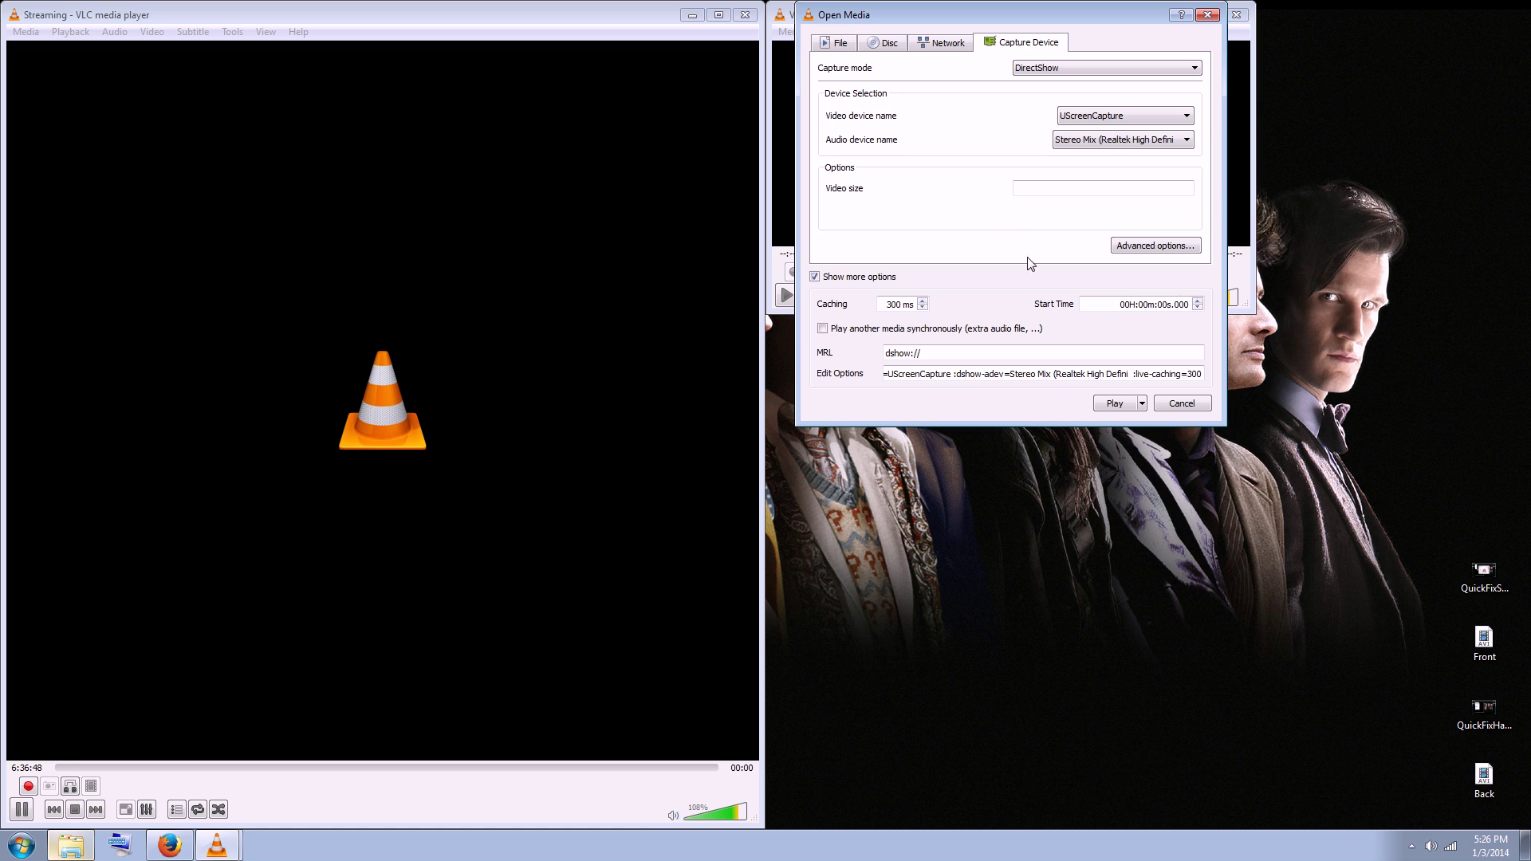
click(818, 279)
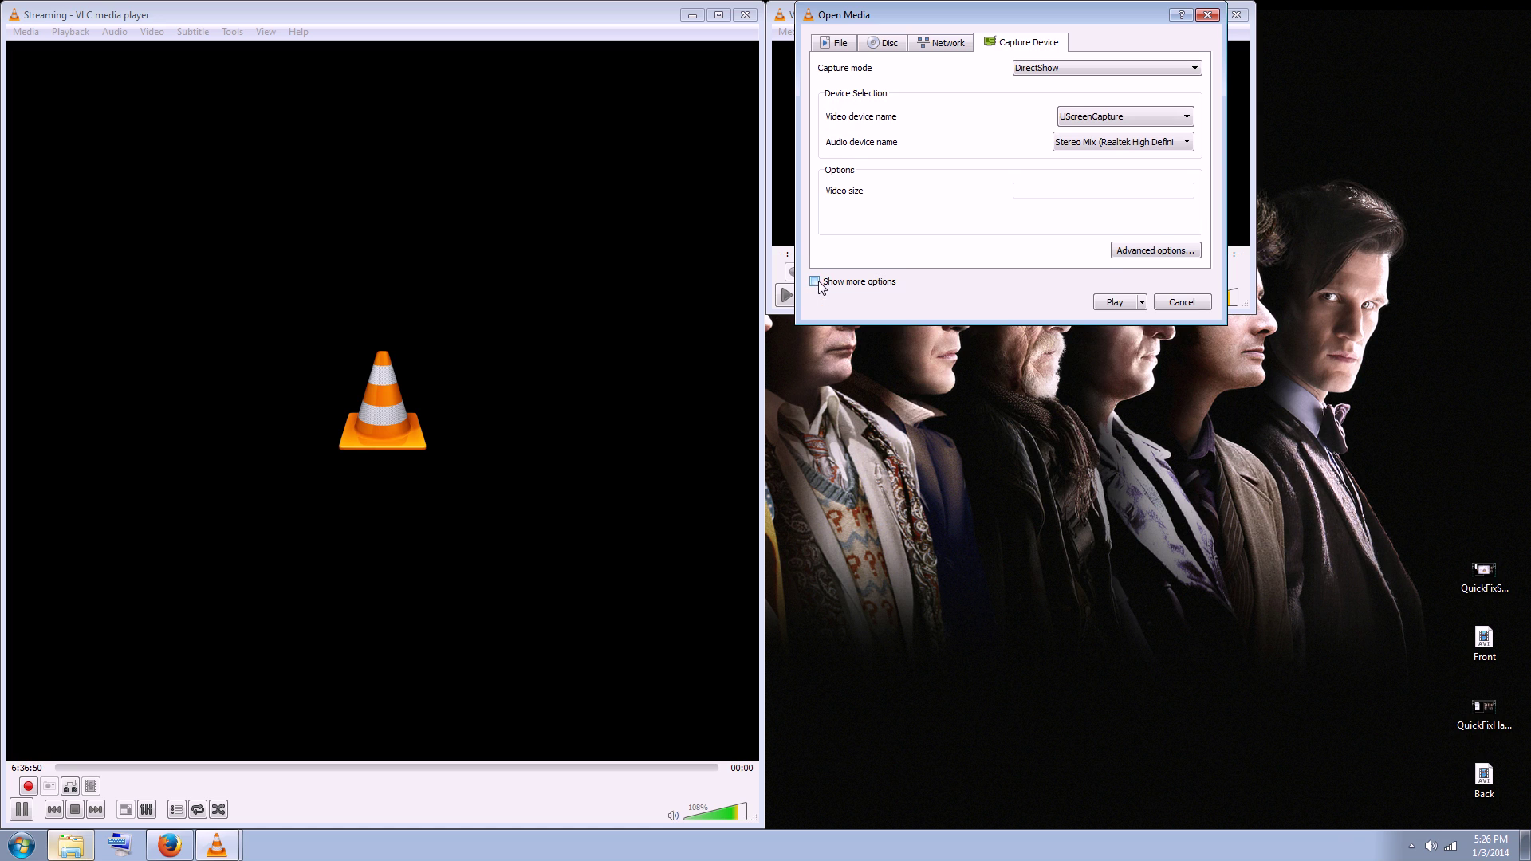
In the capture's advanced options, set the picture aspect ratio to 16:9, enable Device properties, and accept the changes.
click(1135, 252)
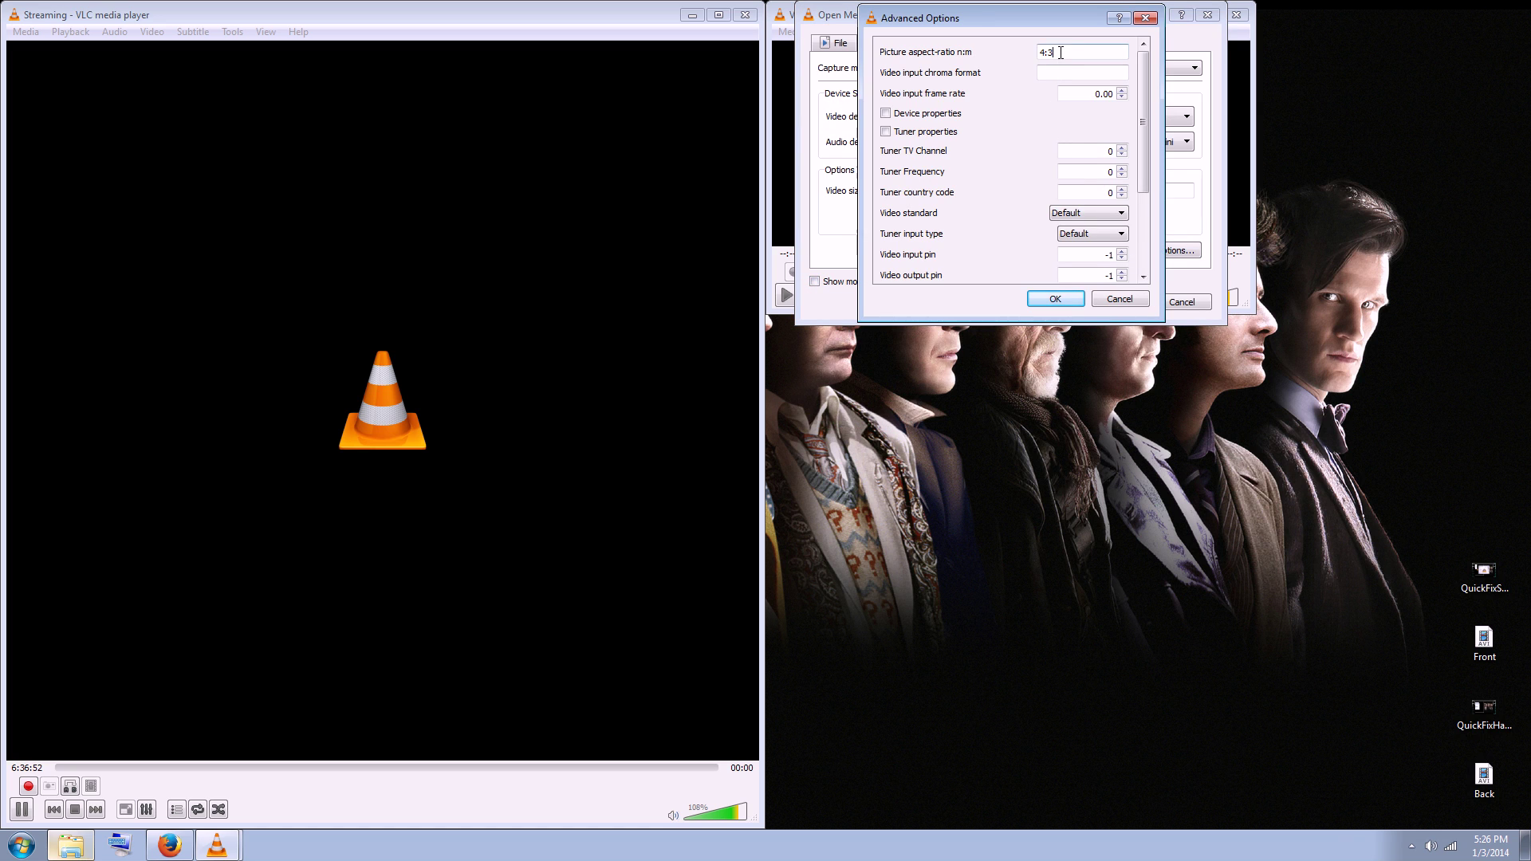
drag(1061, 52, 998, 56)
text(16:9)
double_click(1089, 94)
click(887, 113)
click(1062, 302)
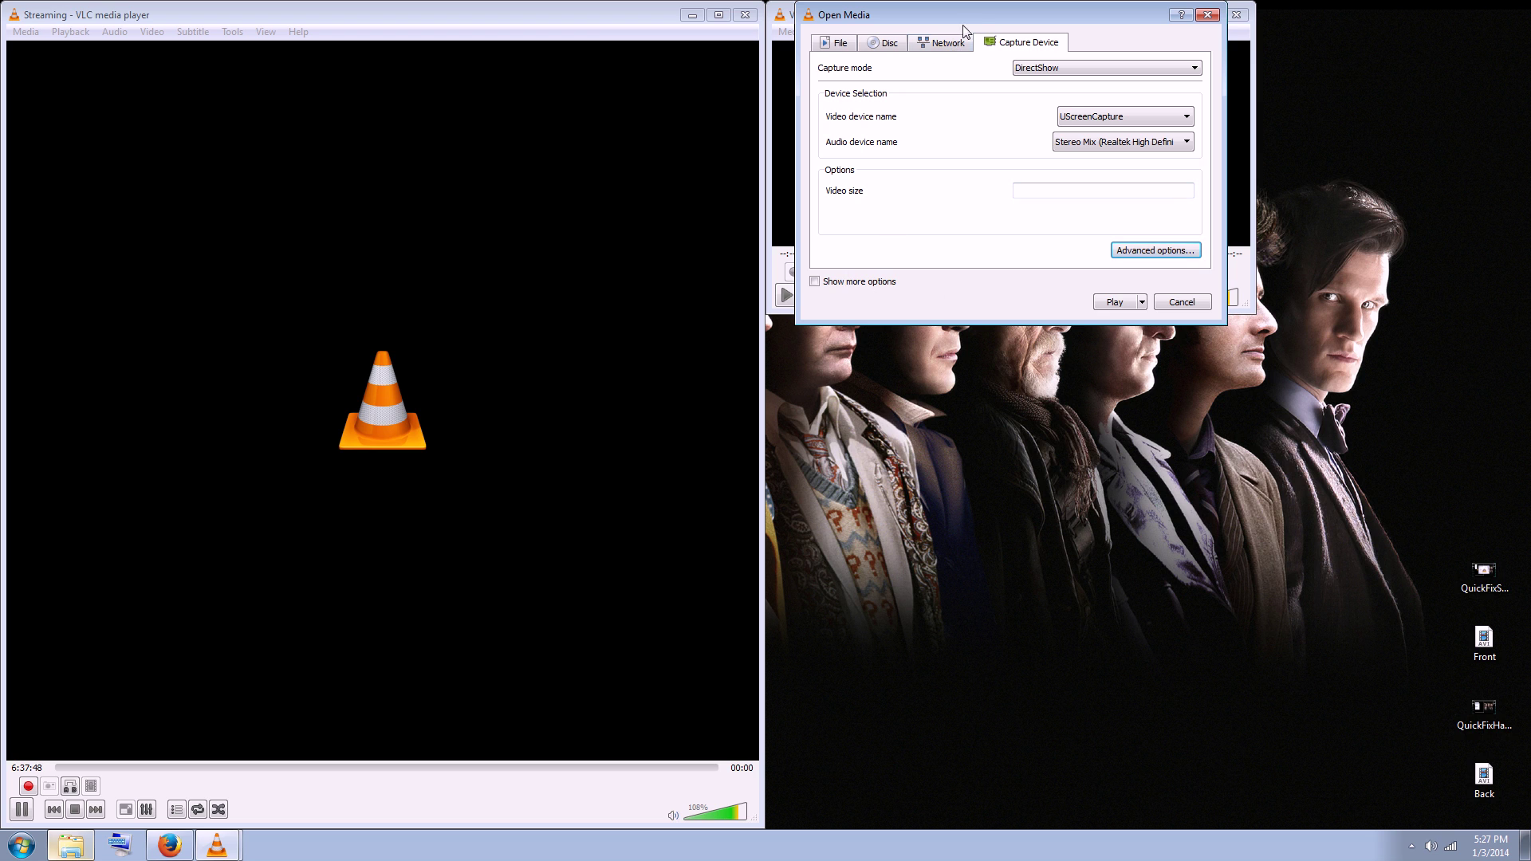
Choose to convert the capture source and keep Video - H.264 + AAC (TS) as the conversion profile.
drag(972, 12, 1073, 22)
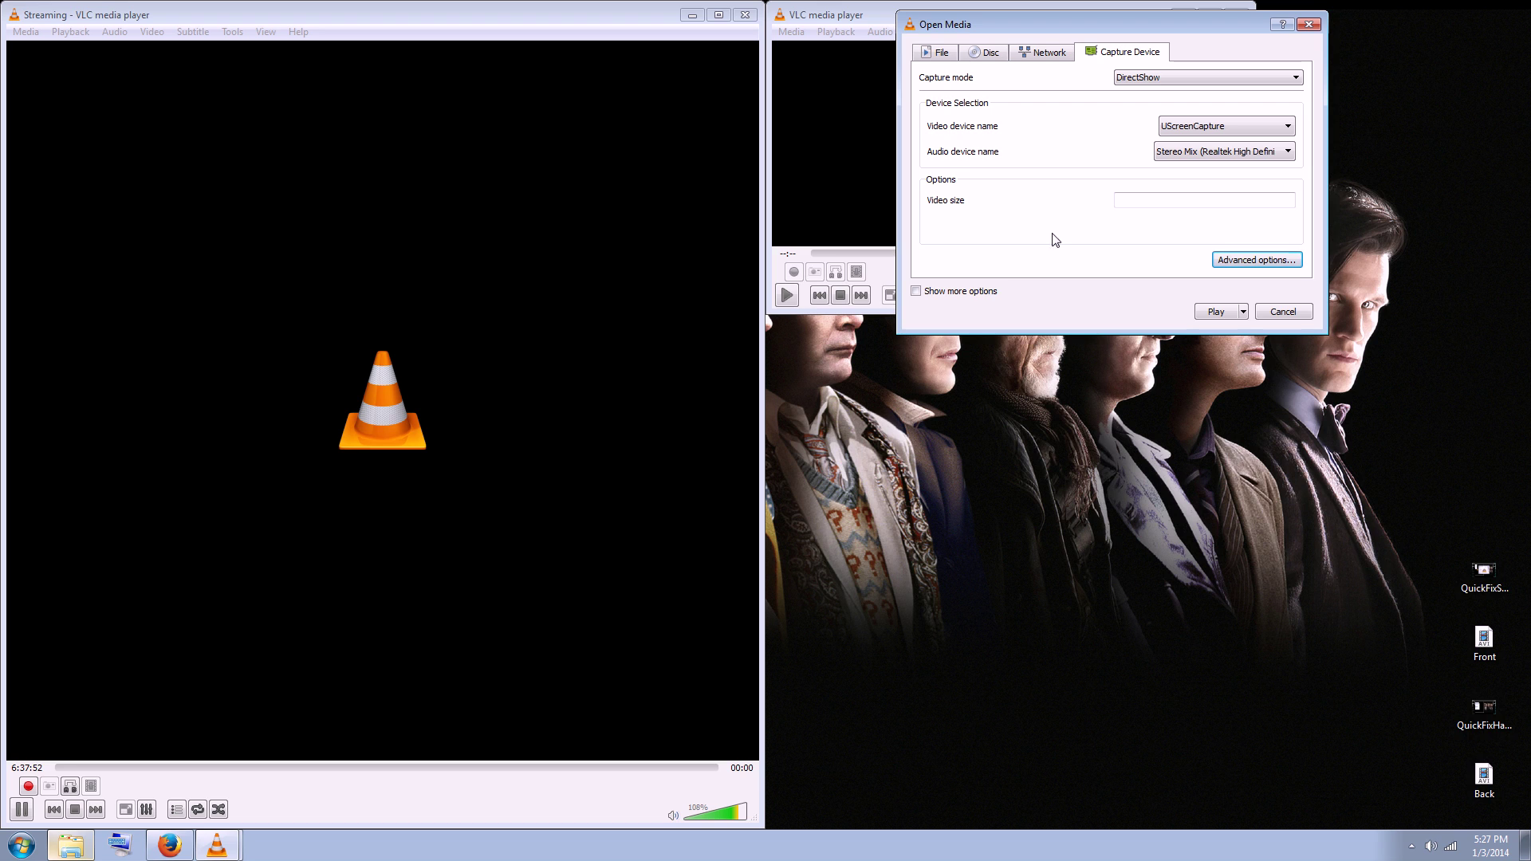
click(1243, 311)
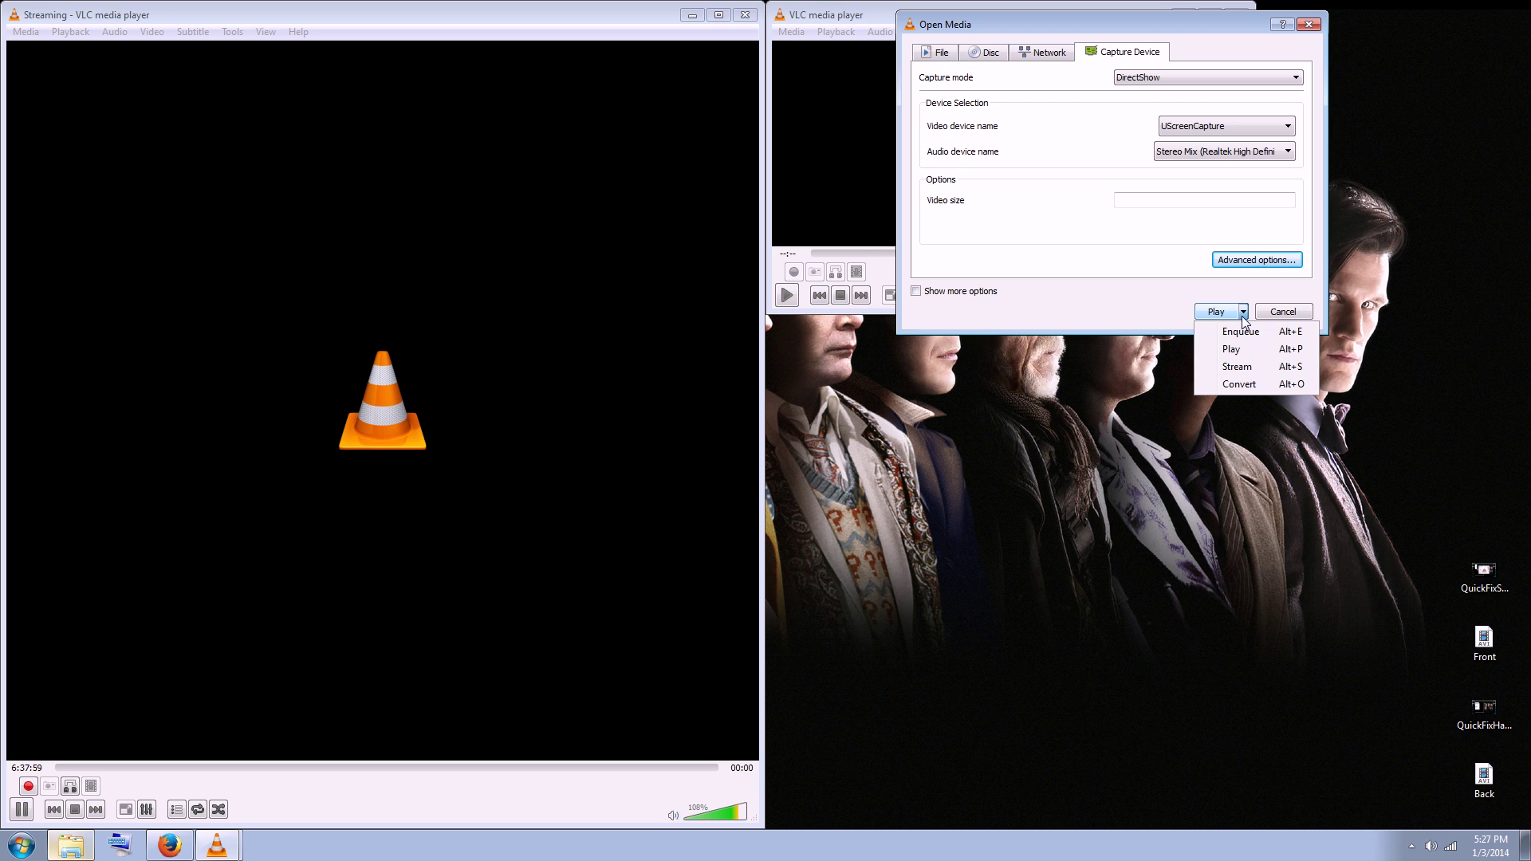
click(1234, 385)
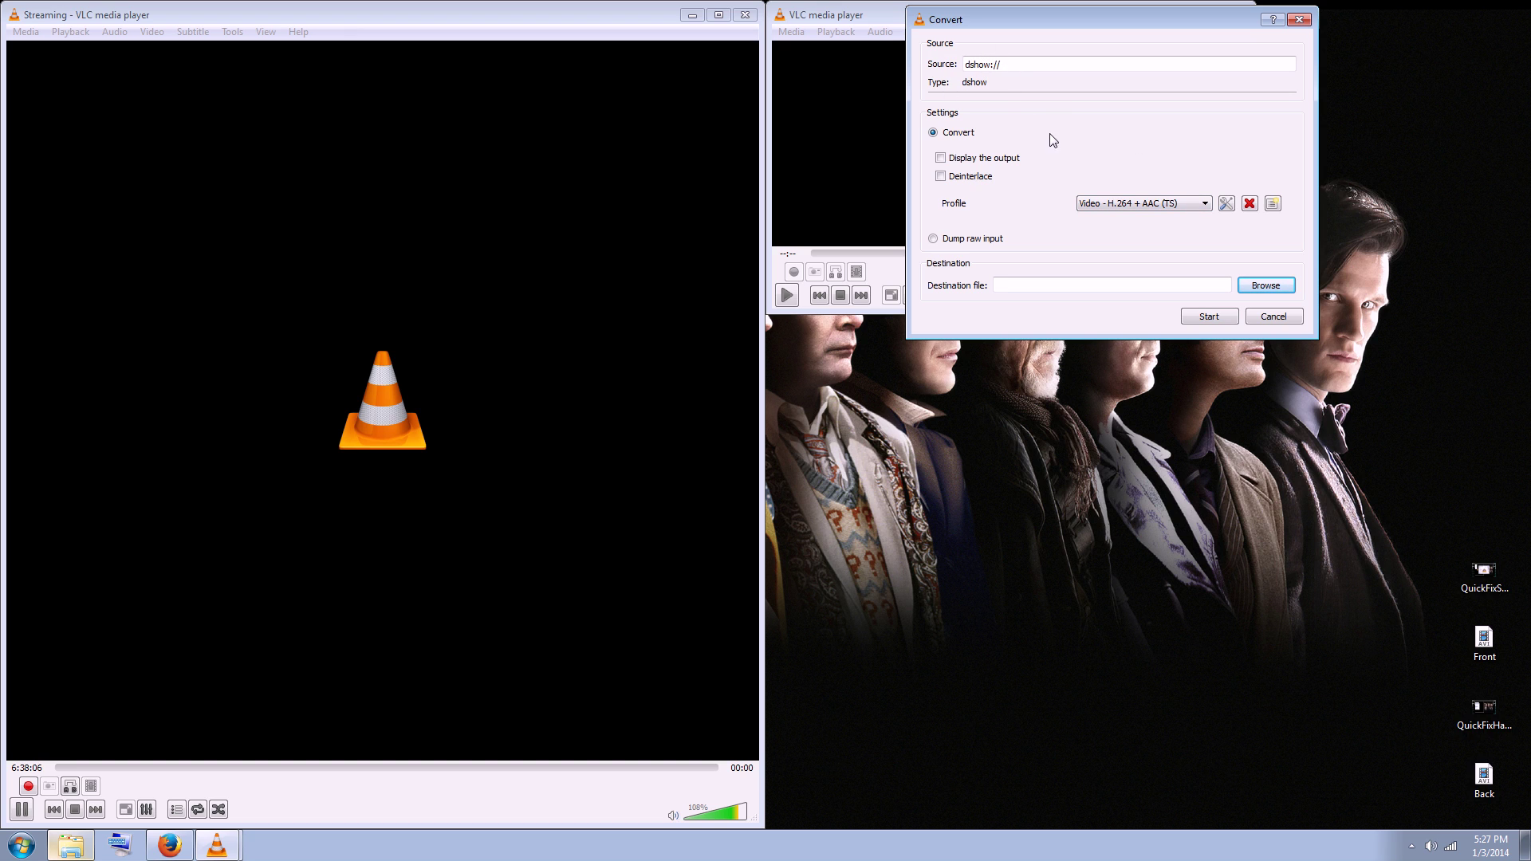
click(1204, 204)
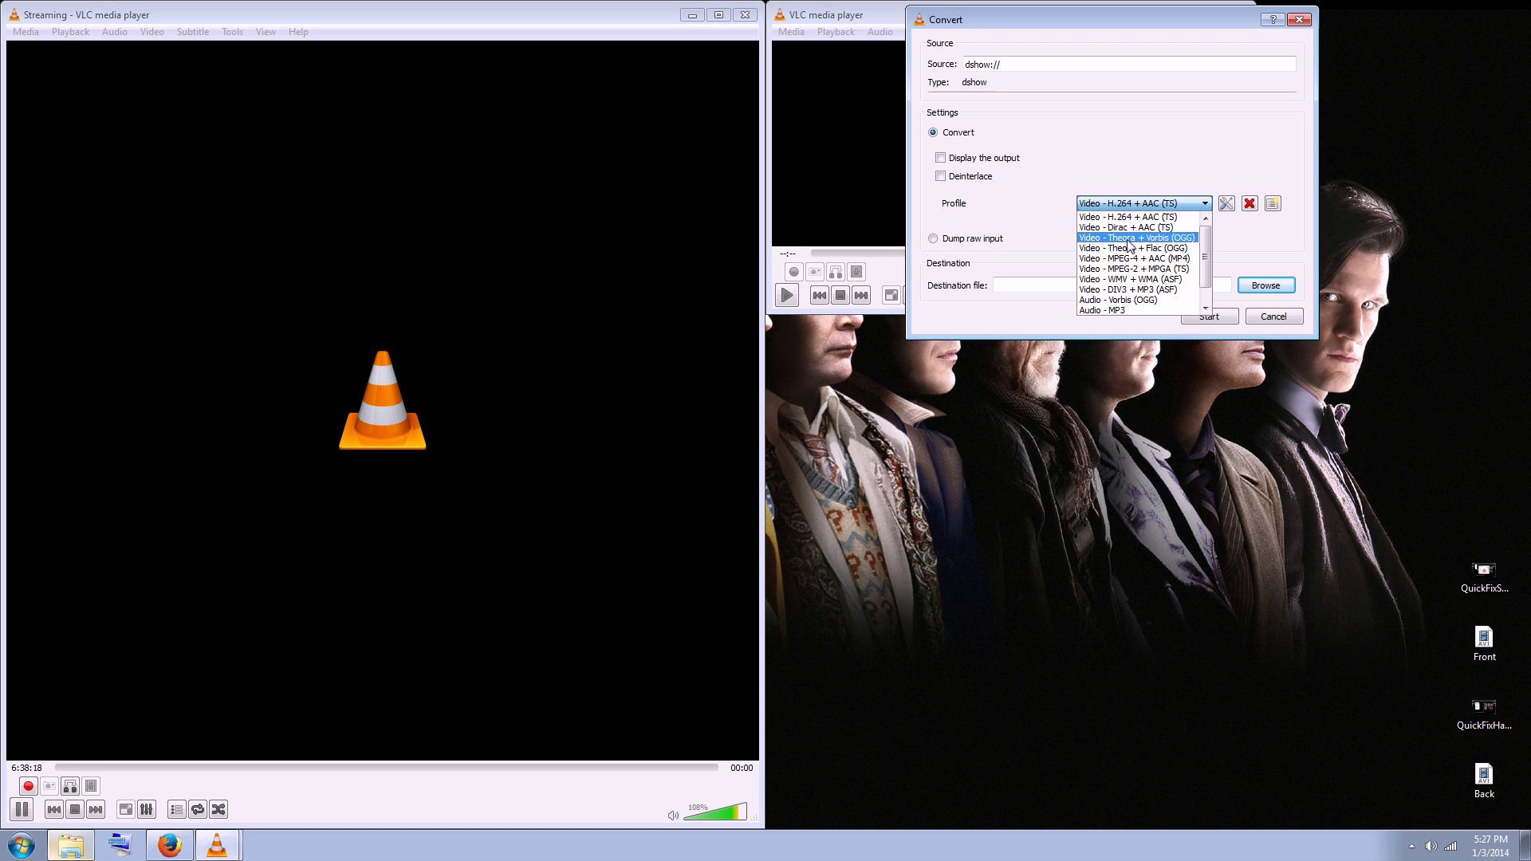
click(1189, 160)
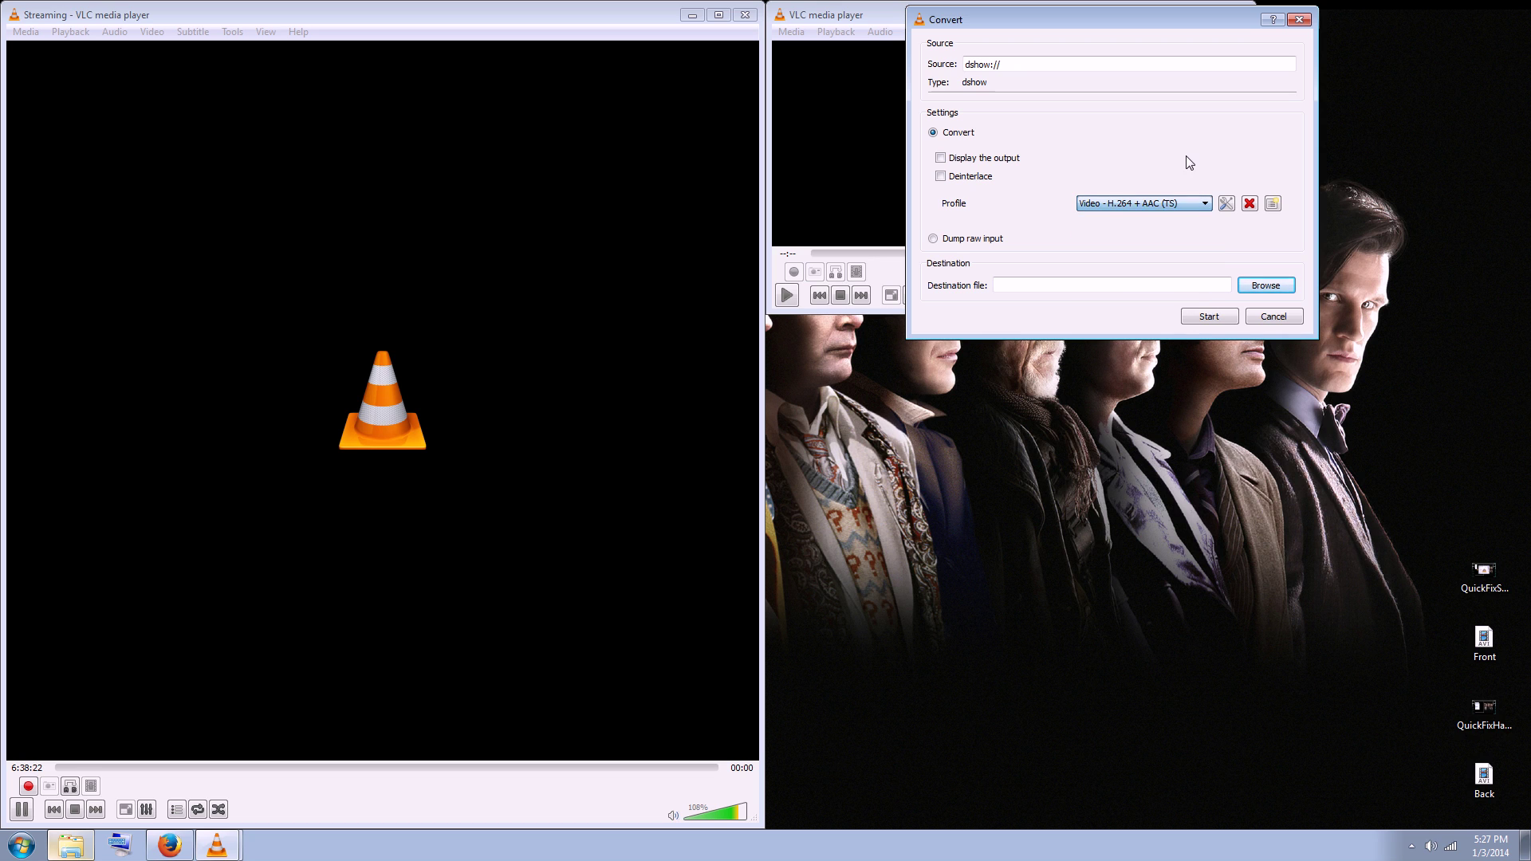
Open the selected profile for editing and review its encapsulation, video encoding parameters and resolution settings.
click(1227, 205)
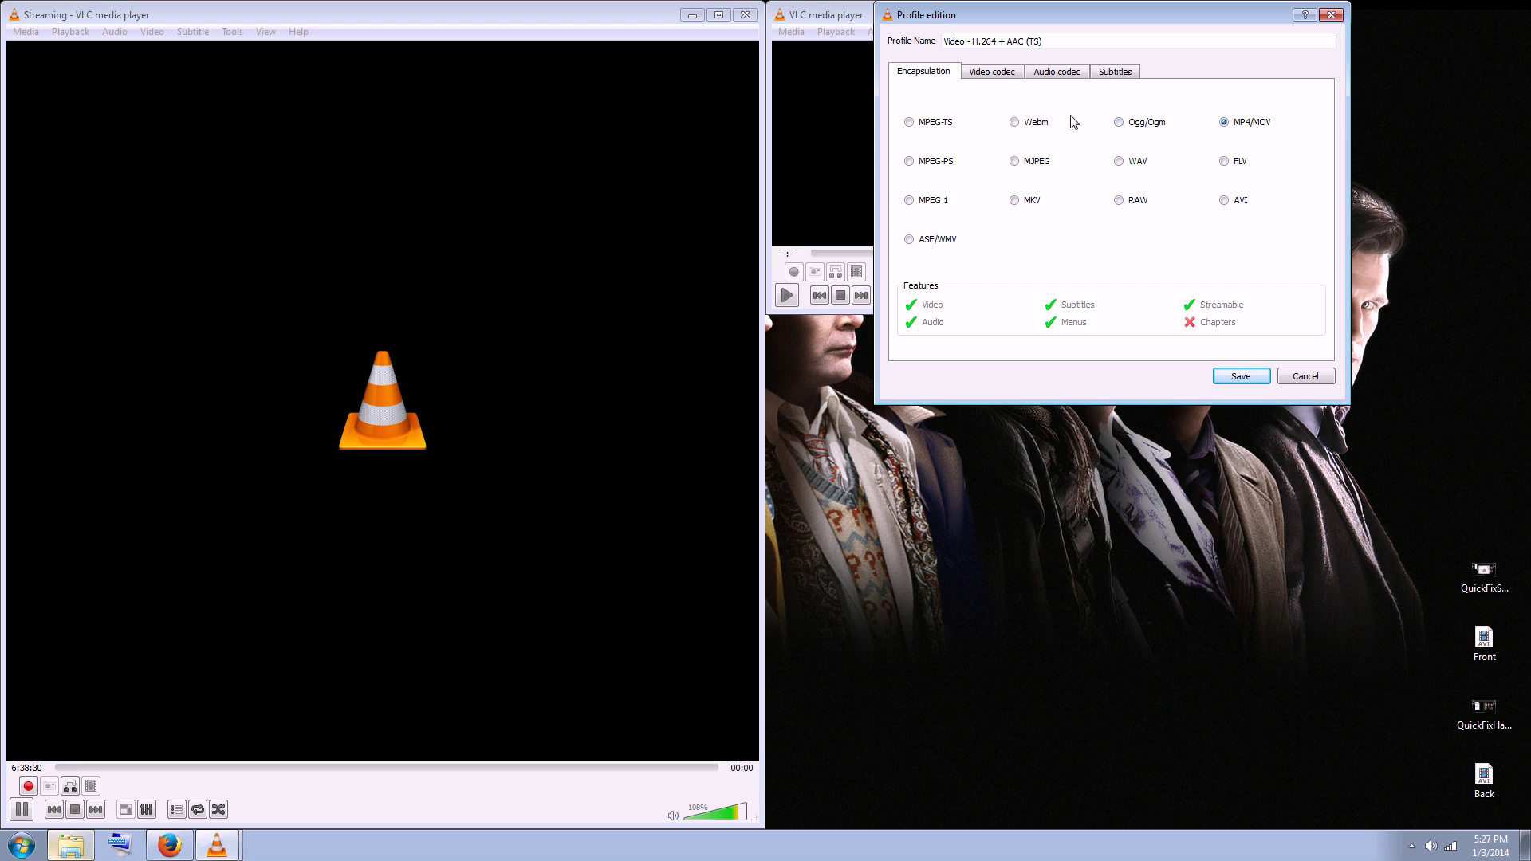
click(1011, 77)
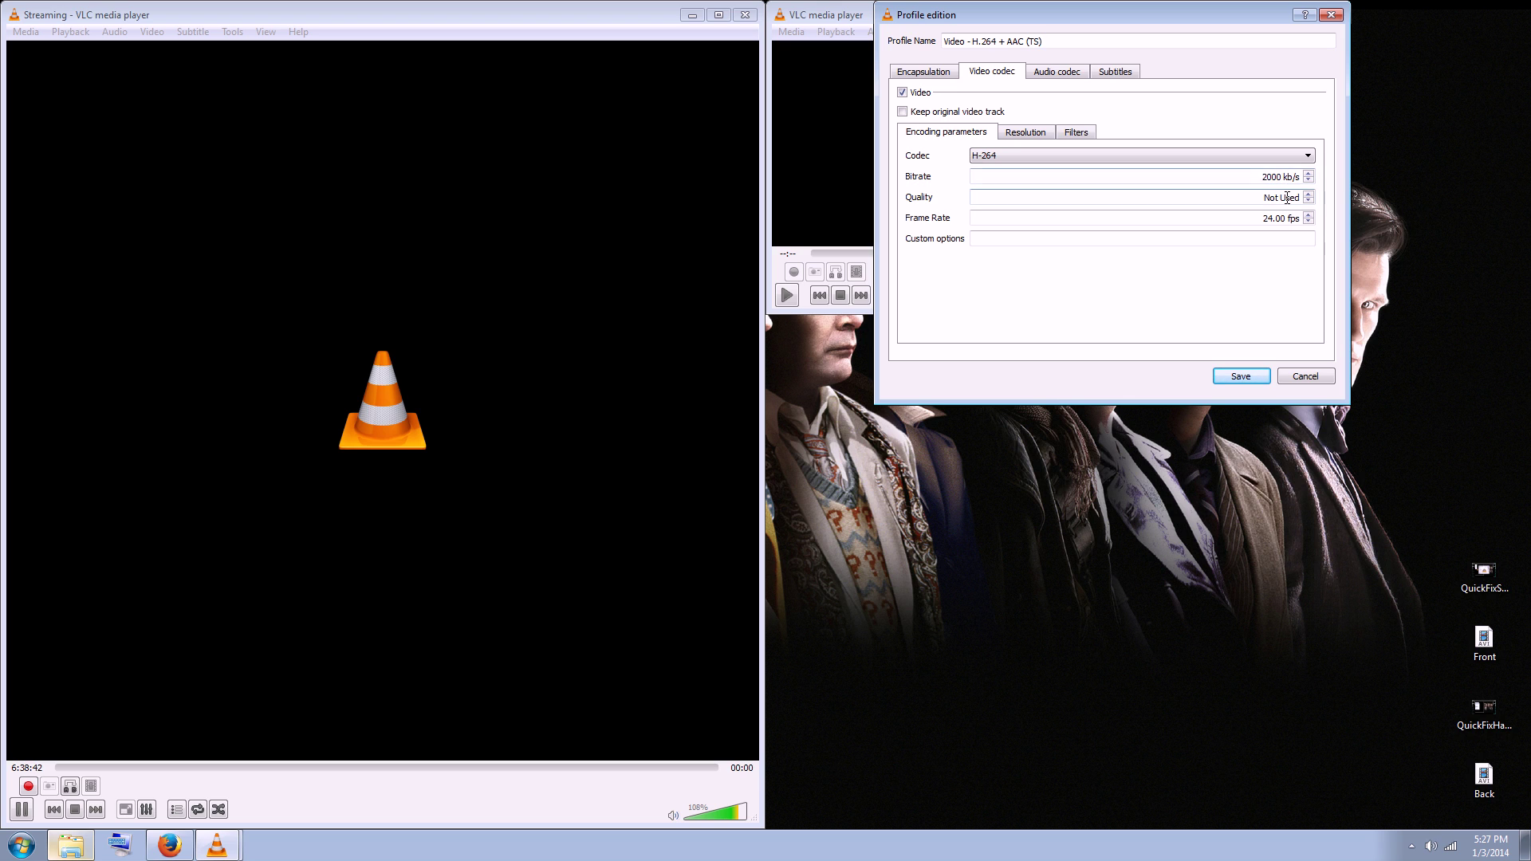
drag(1261, 220, 1303, 222)
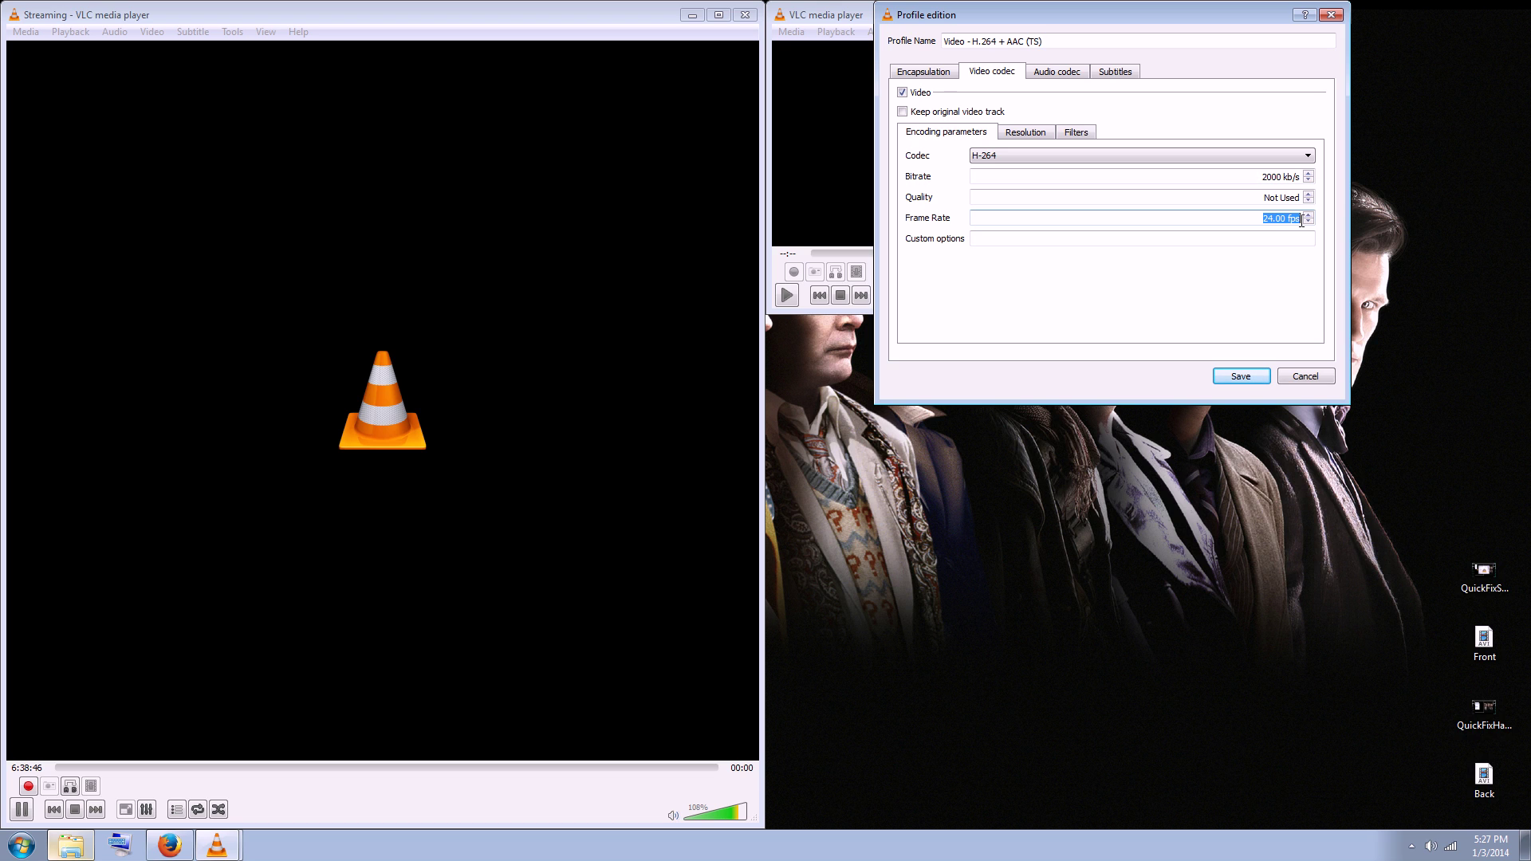
click(1017, 134)
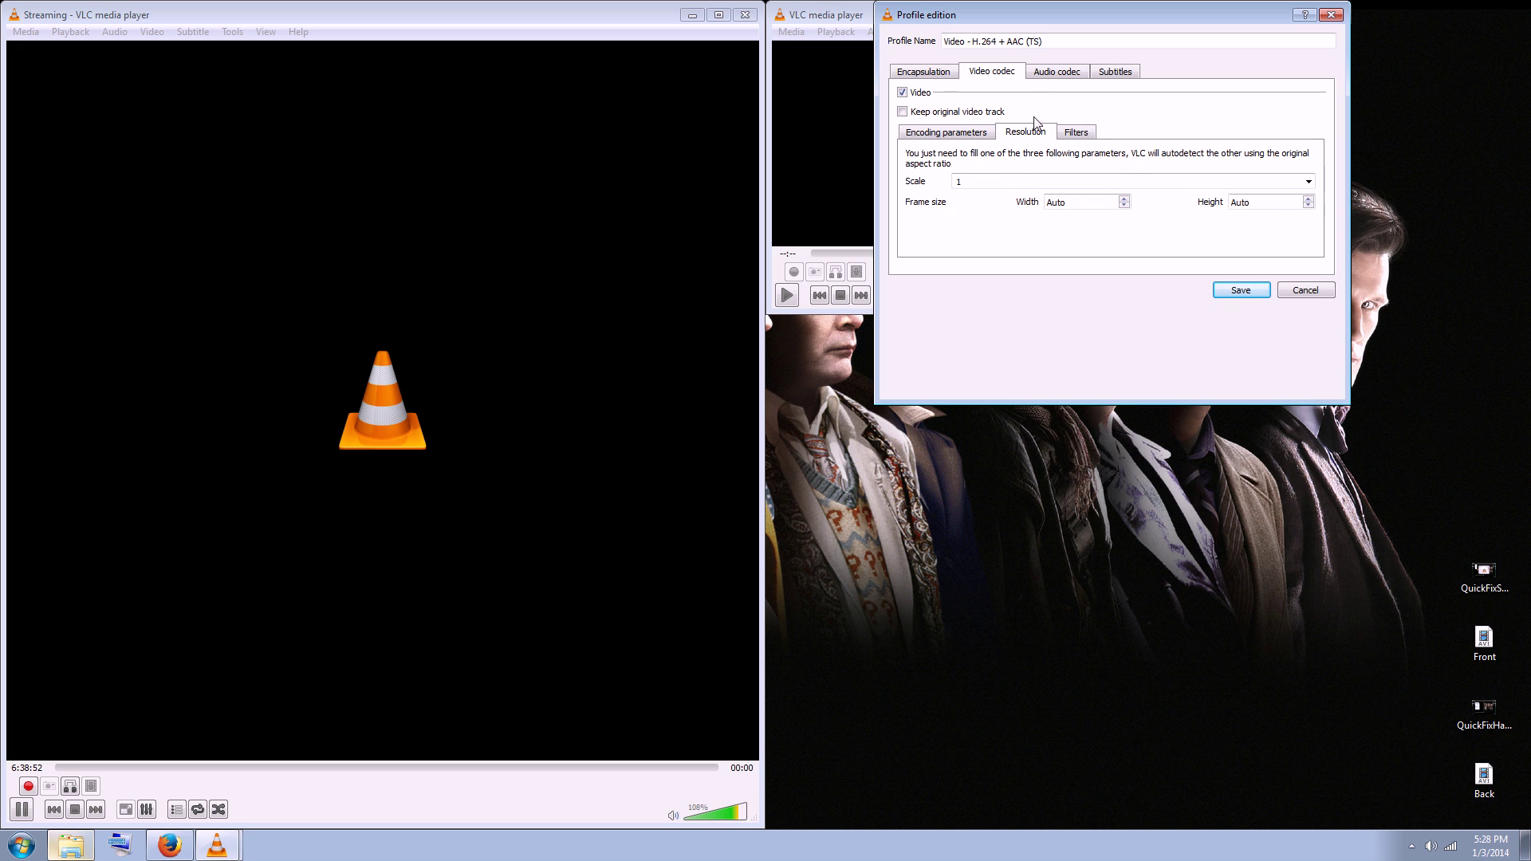
click(971, 136)
Review the profile's audio codec settings, keep MP3 with a 48000 Hz sample rate, and save the profile.
click(1063, 76)
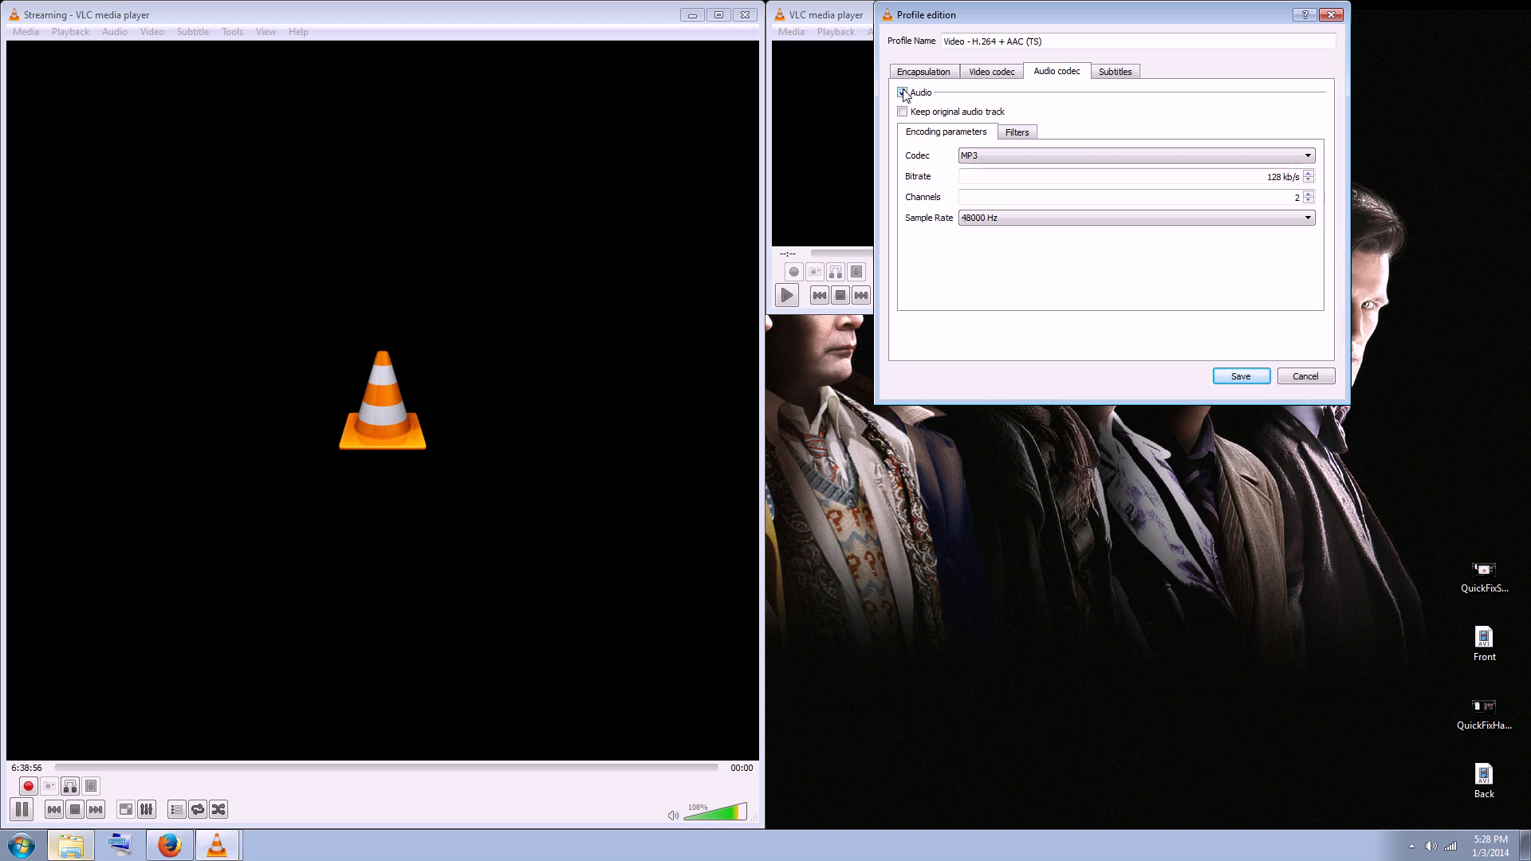
click(989, 163)
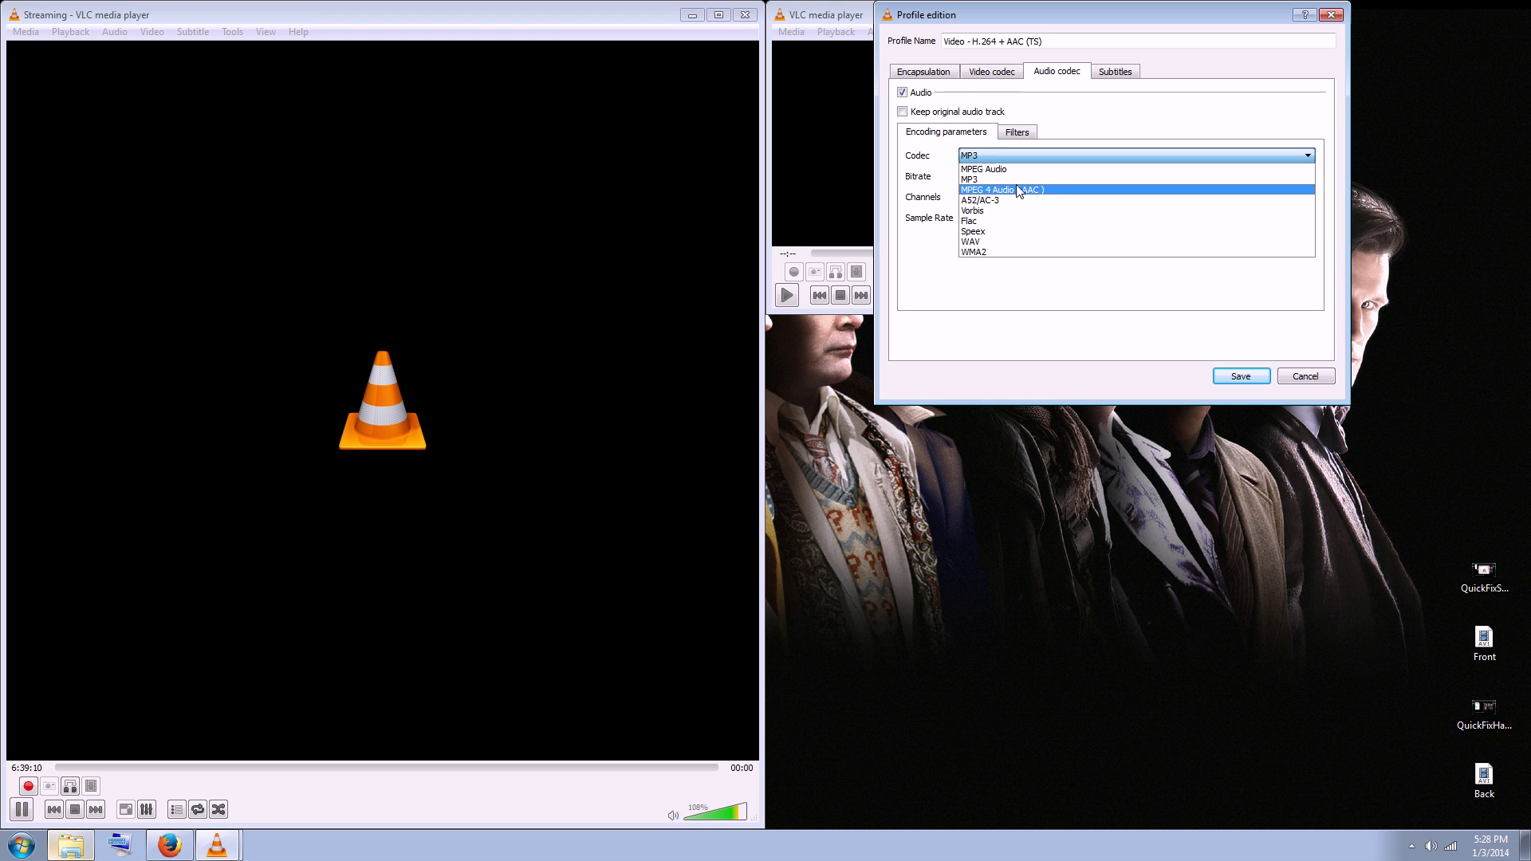
click(1017, 177)
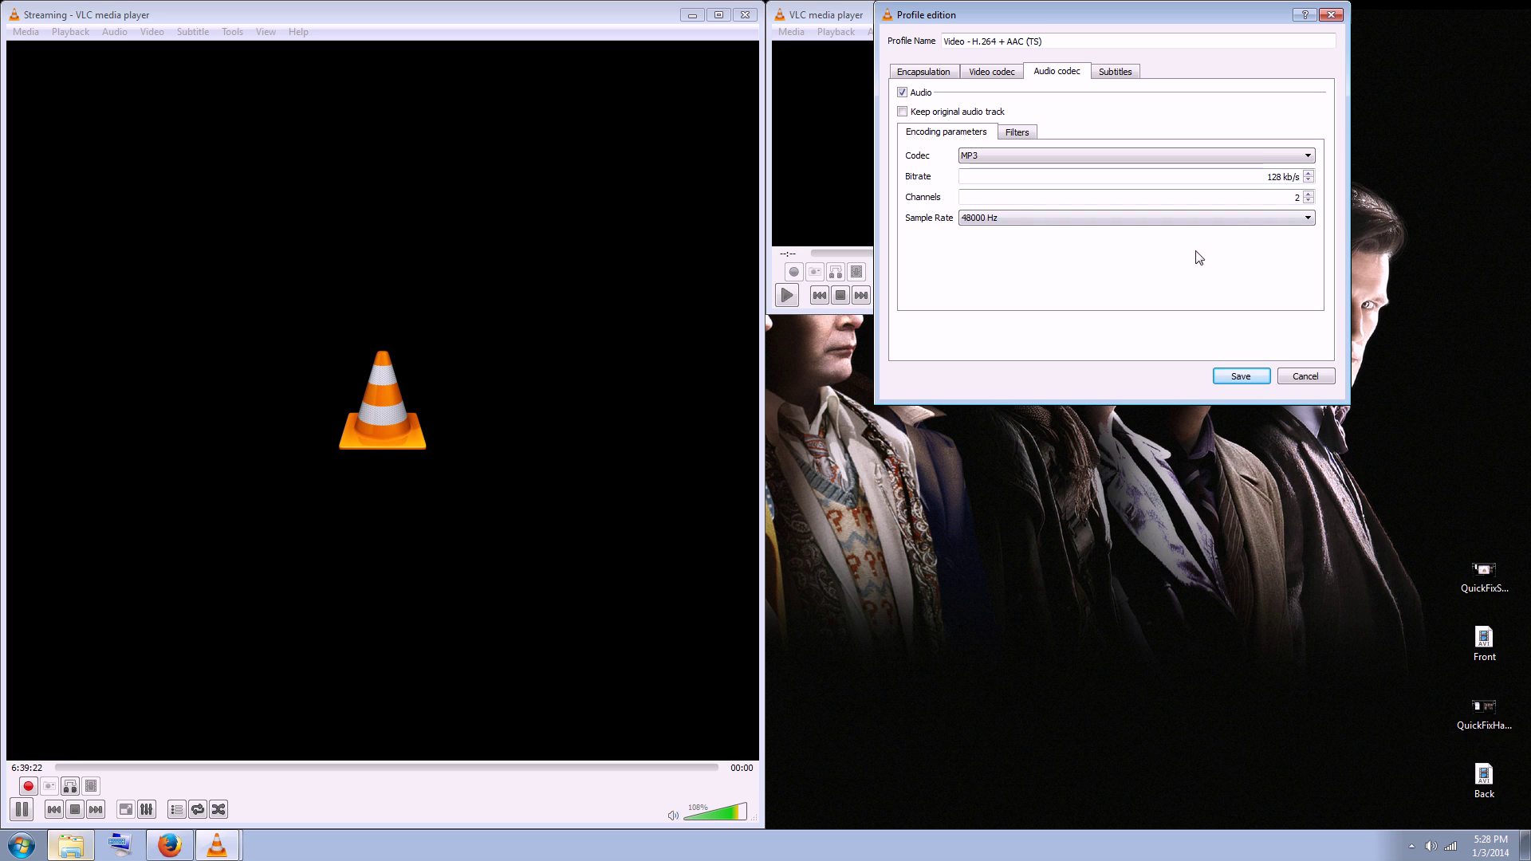
click(1087, 222)
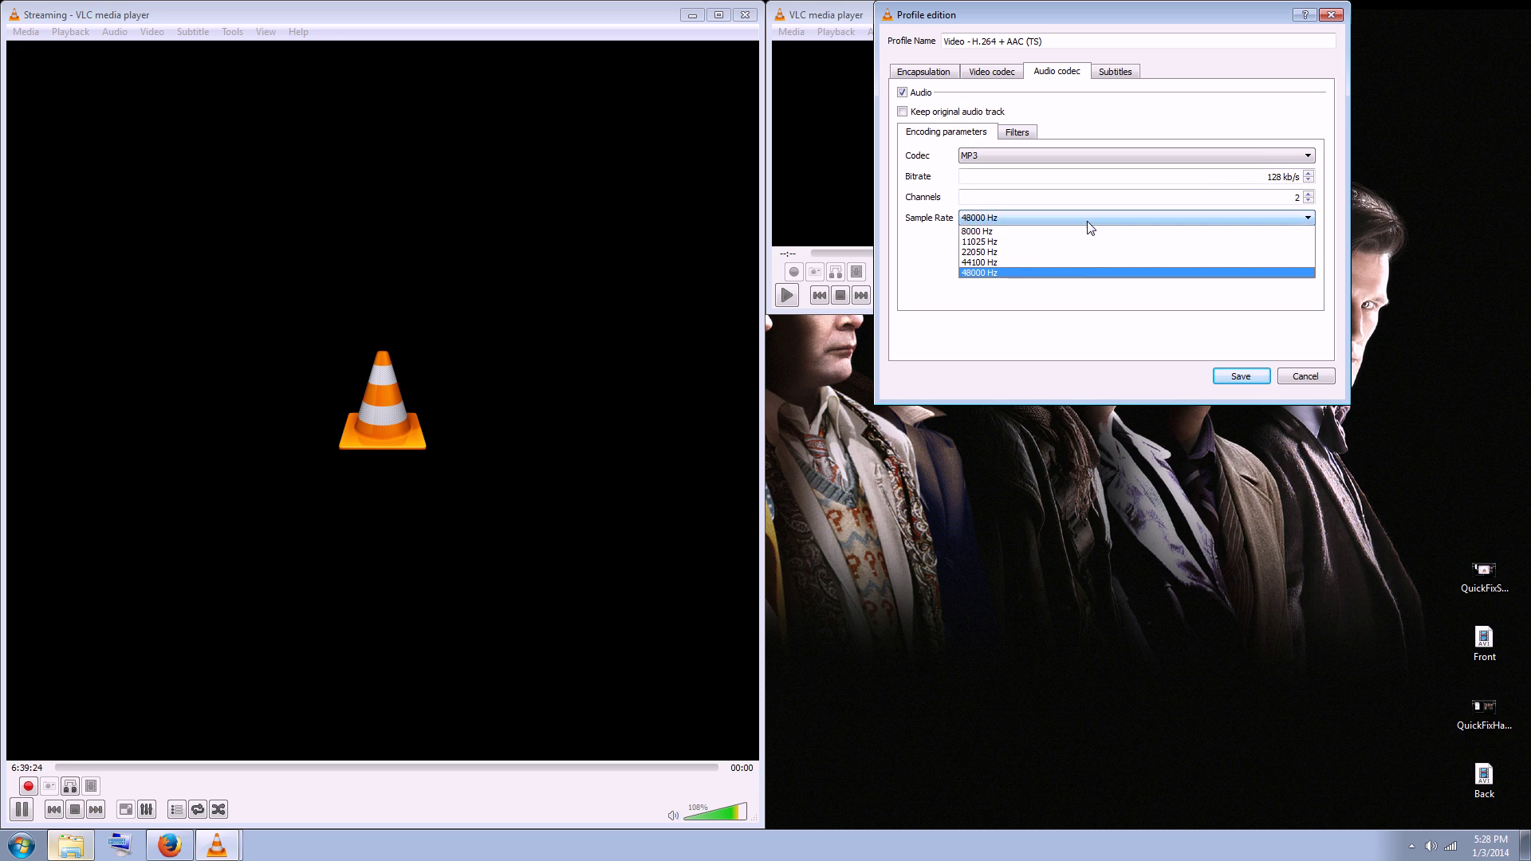
click(1062, 284)
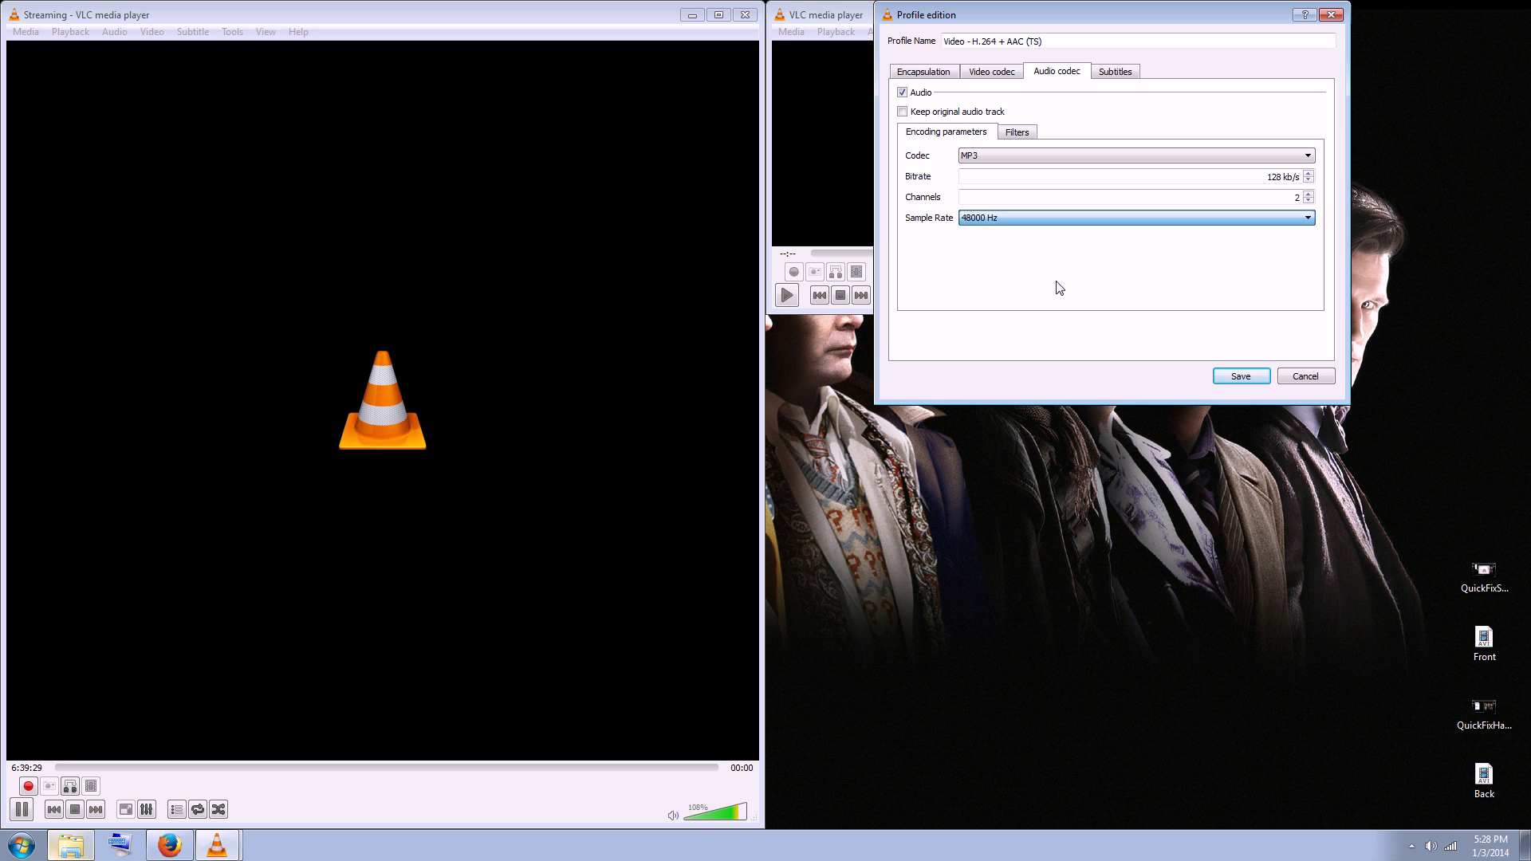
click(1240, 380)
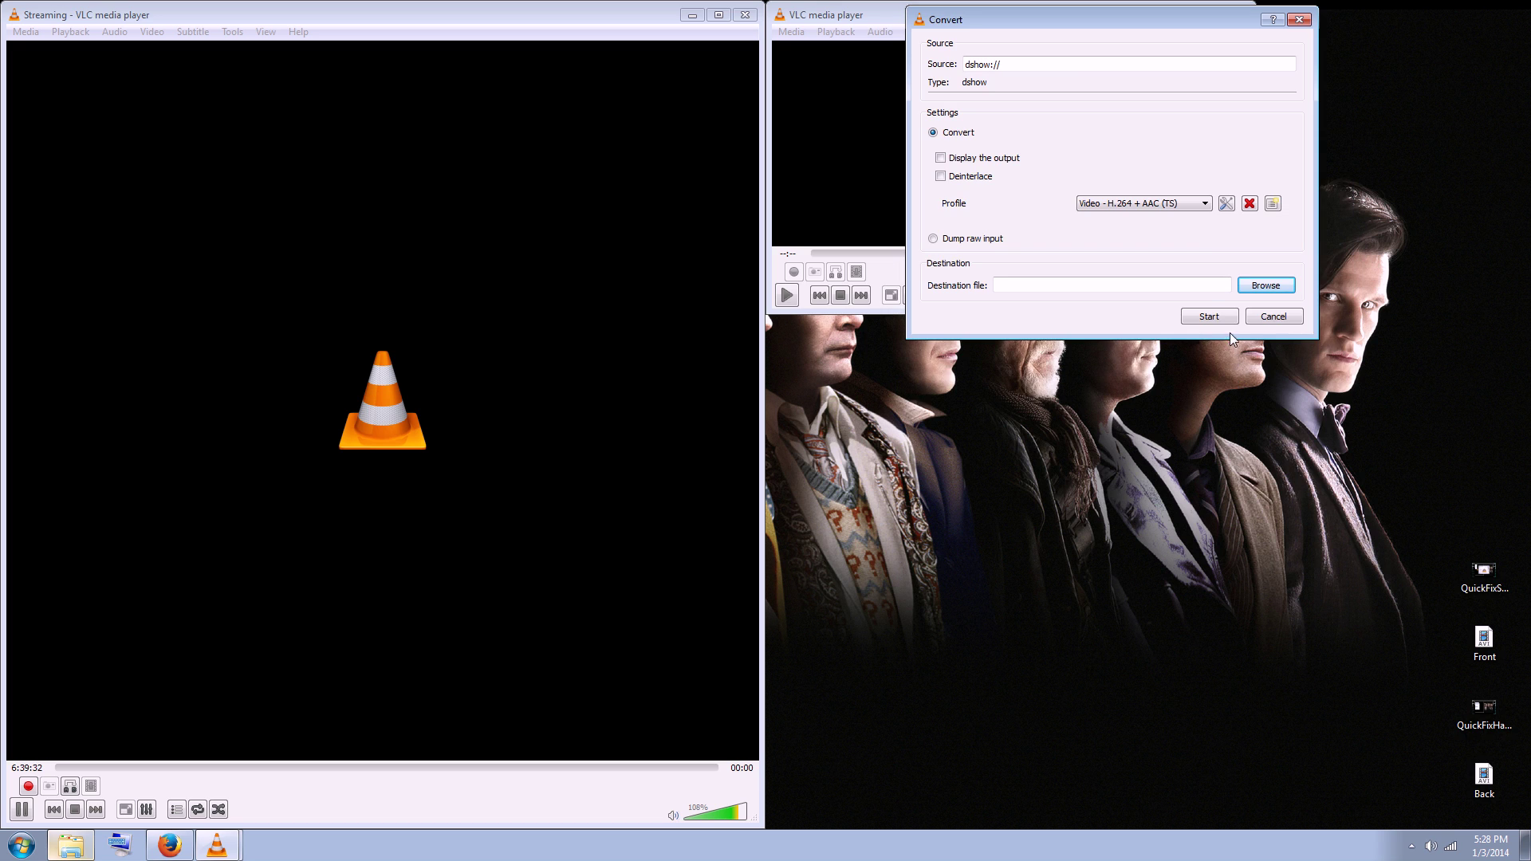
Set the destination file to test.mp4 in the Documents library.
click(1266, 285)
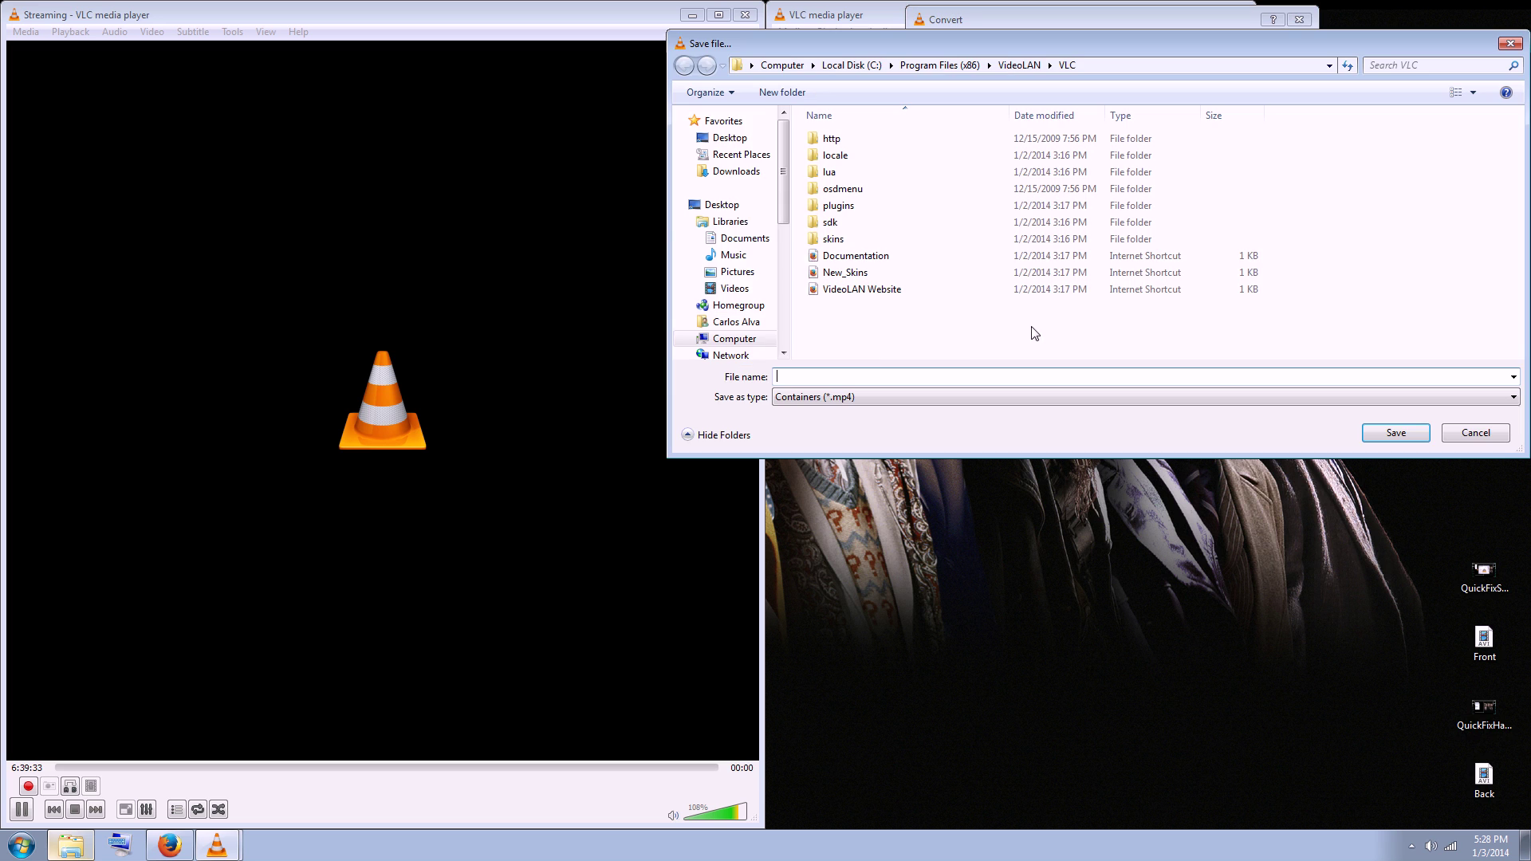
click(759, 240)
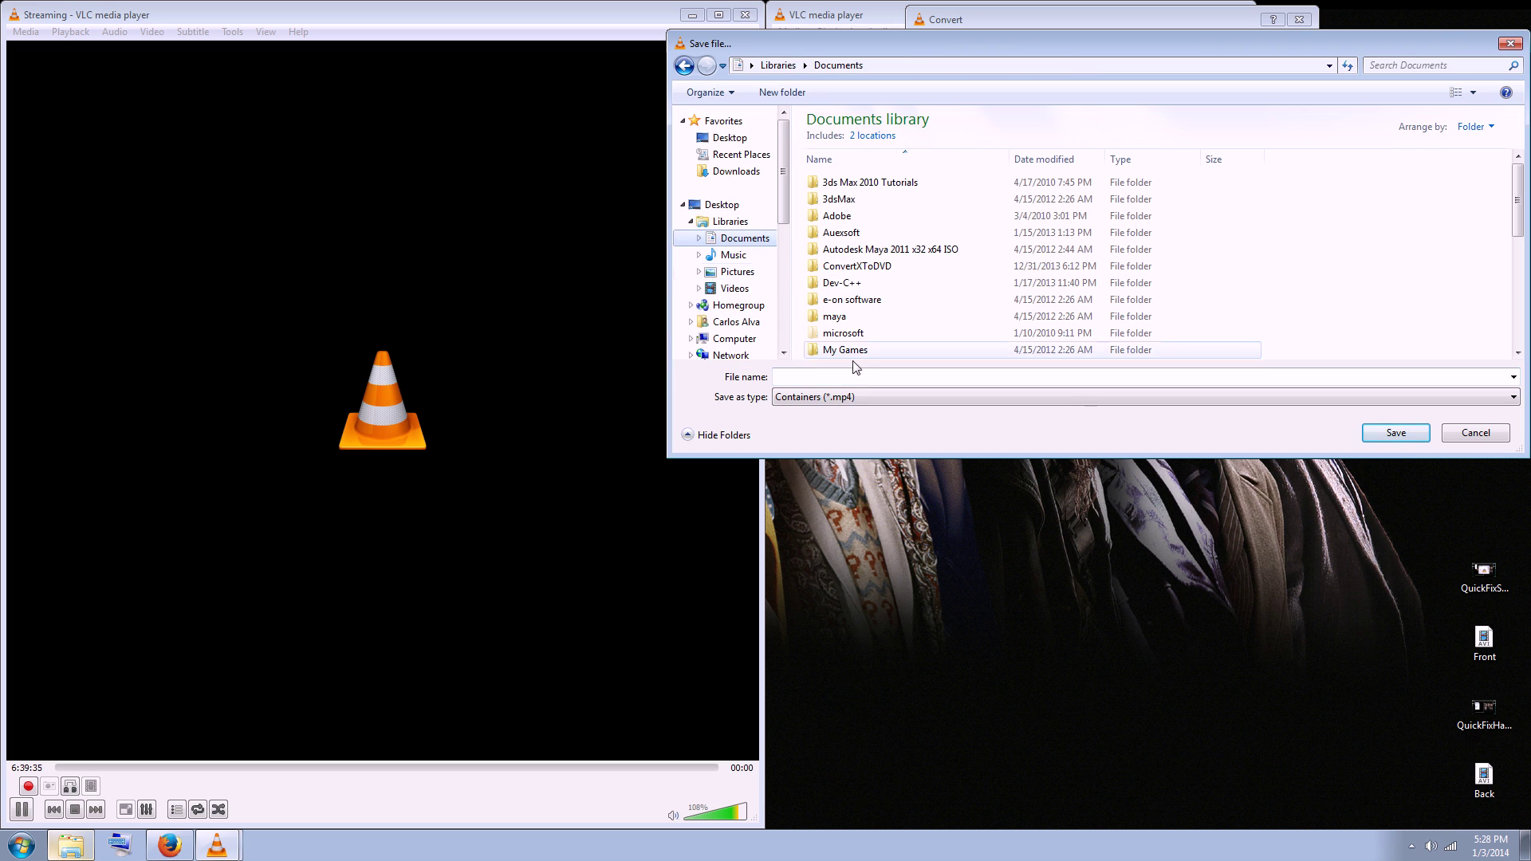
click(1069, 398)
click(1069, 377)
text(test)
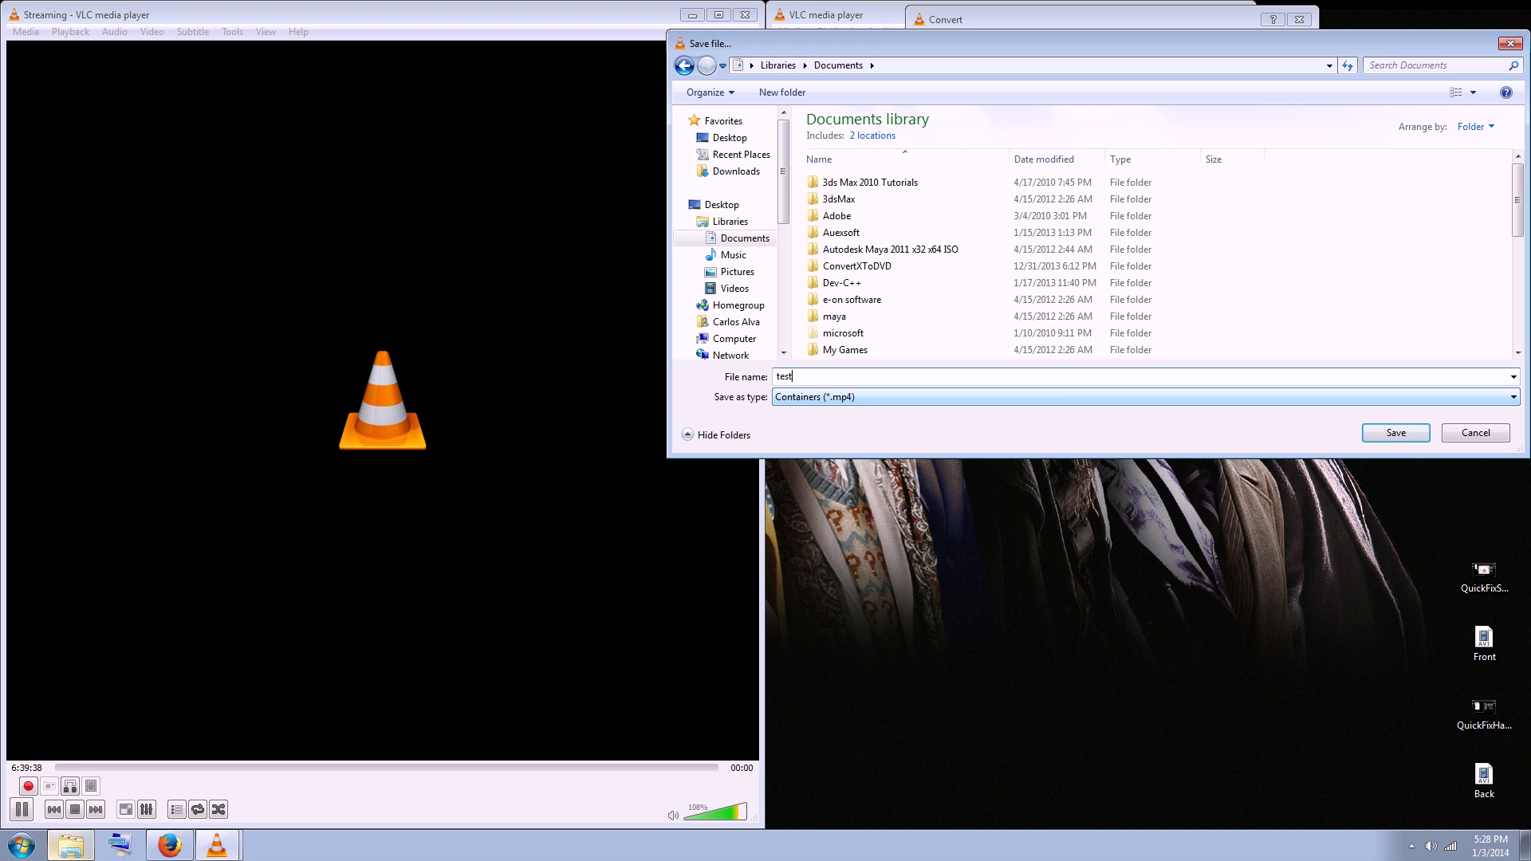
text(.mp4)
drag(815, 377, 795, 377)
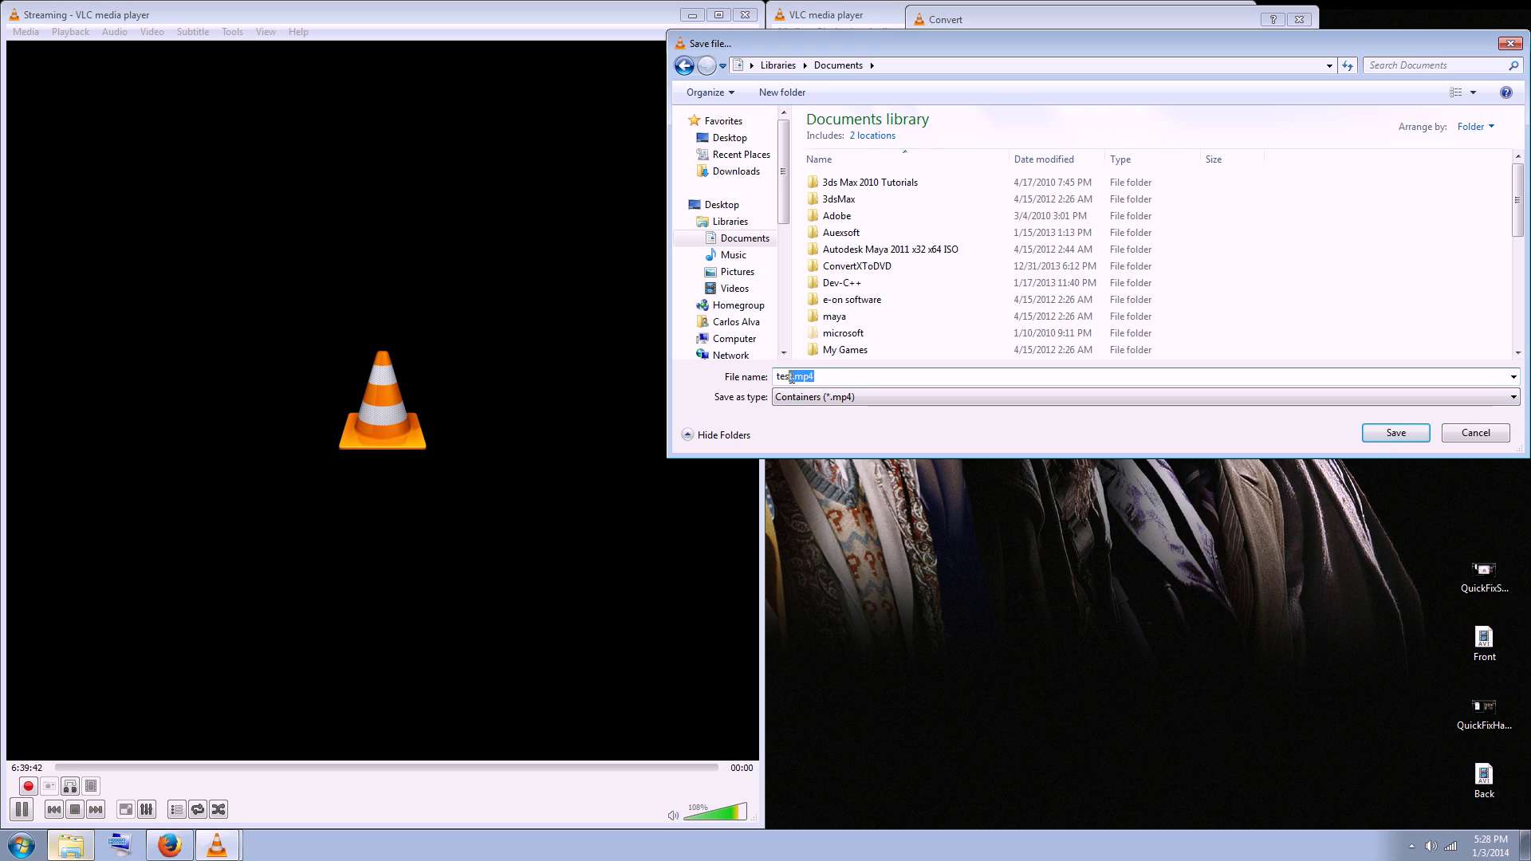
click(844, 377)
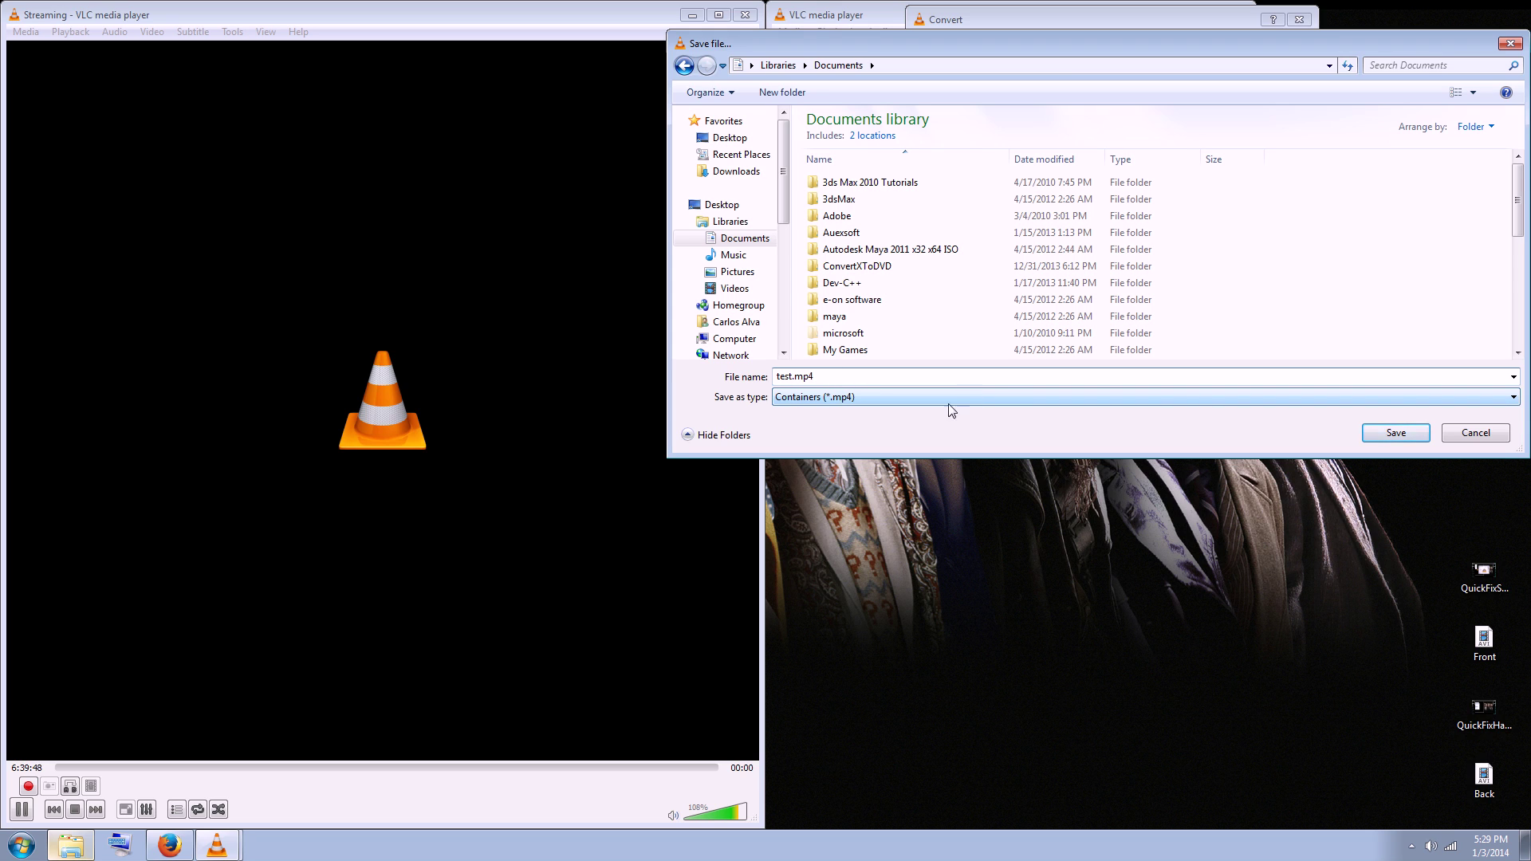
click(1397, 433)
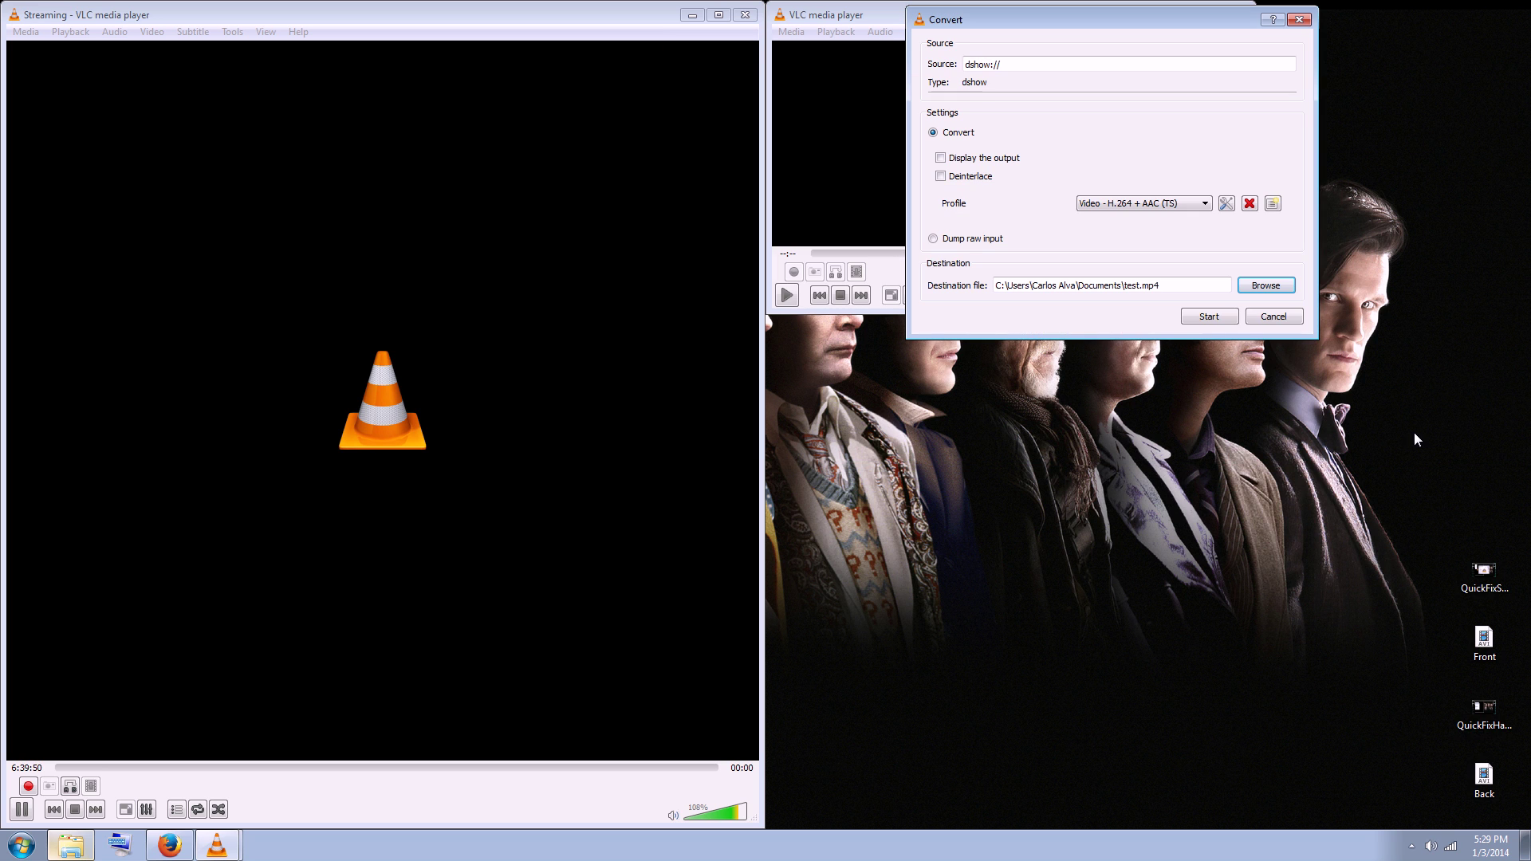
Start the conversion and accept the screen capture properties with Capture full screen enabled.
click(1208, 318)
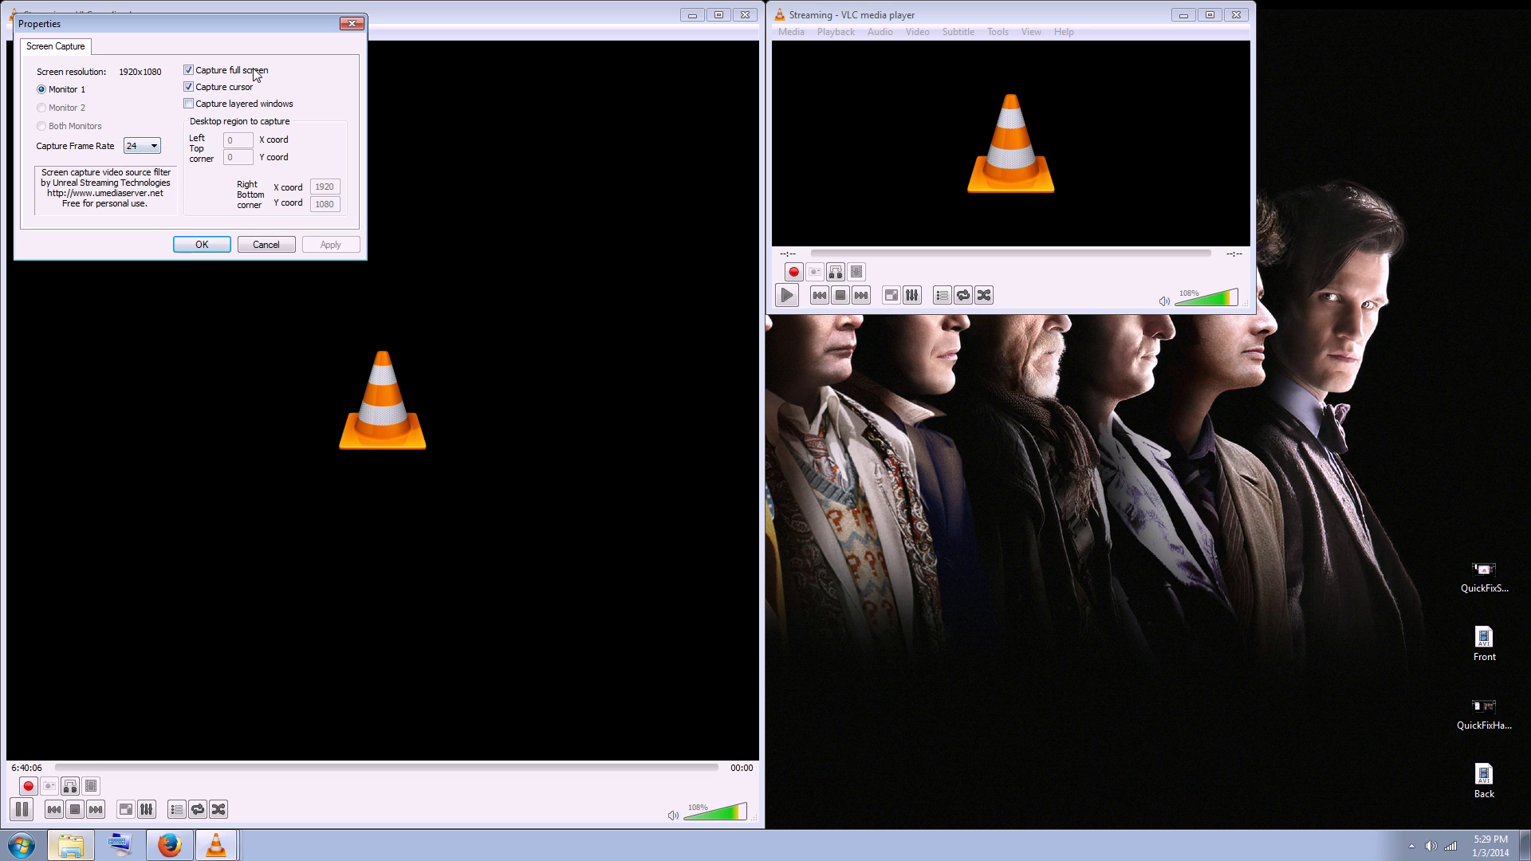
click(189, 70)
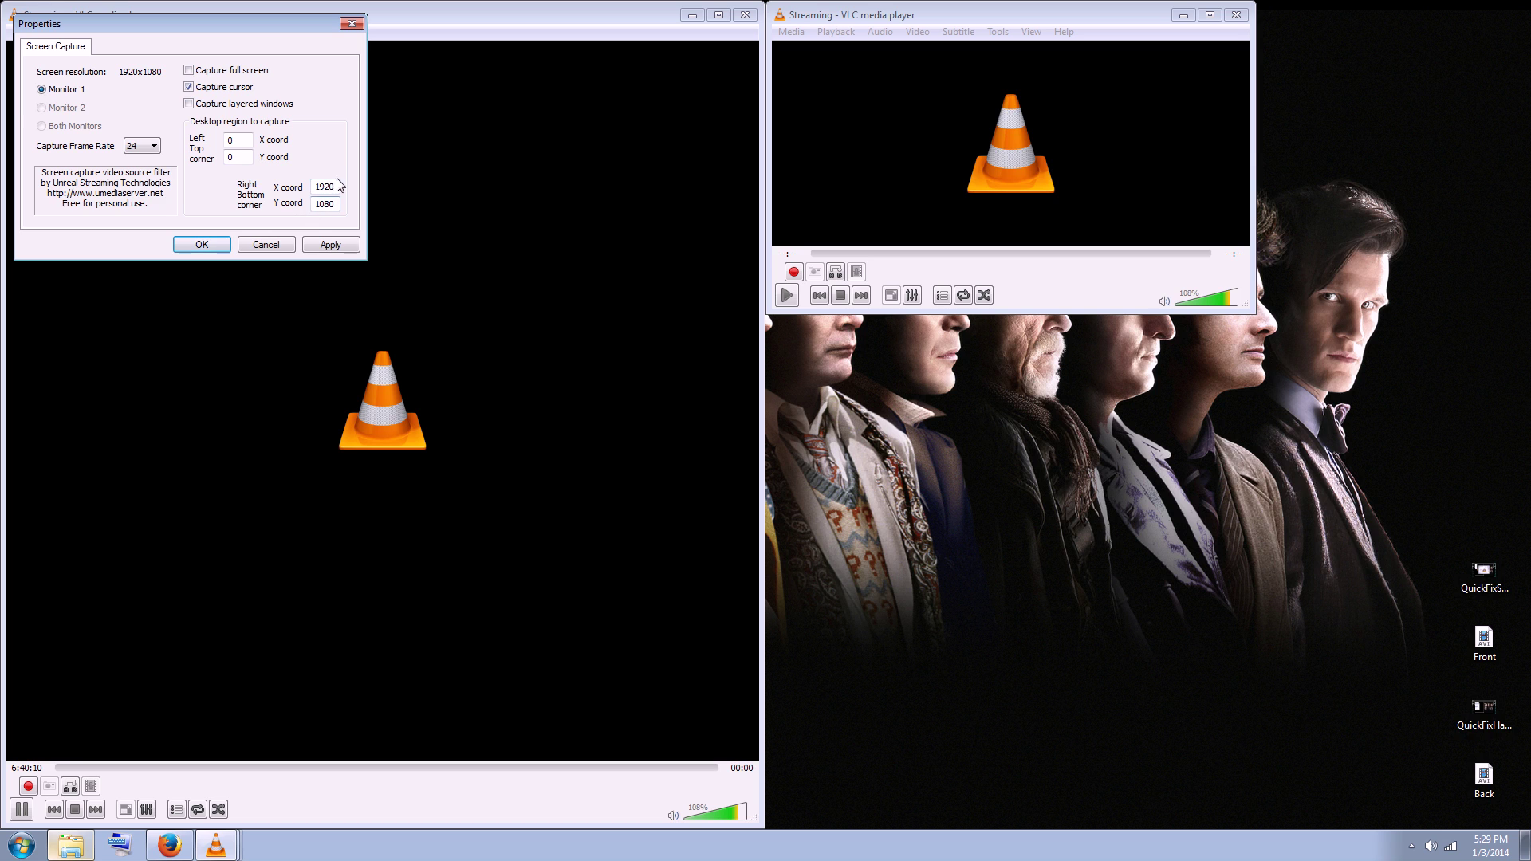
click(189, 72)
click(212, 245)
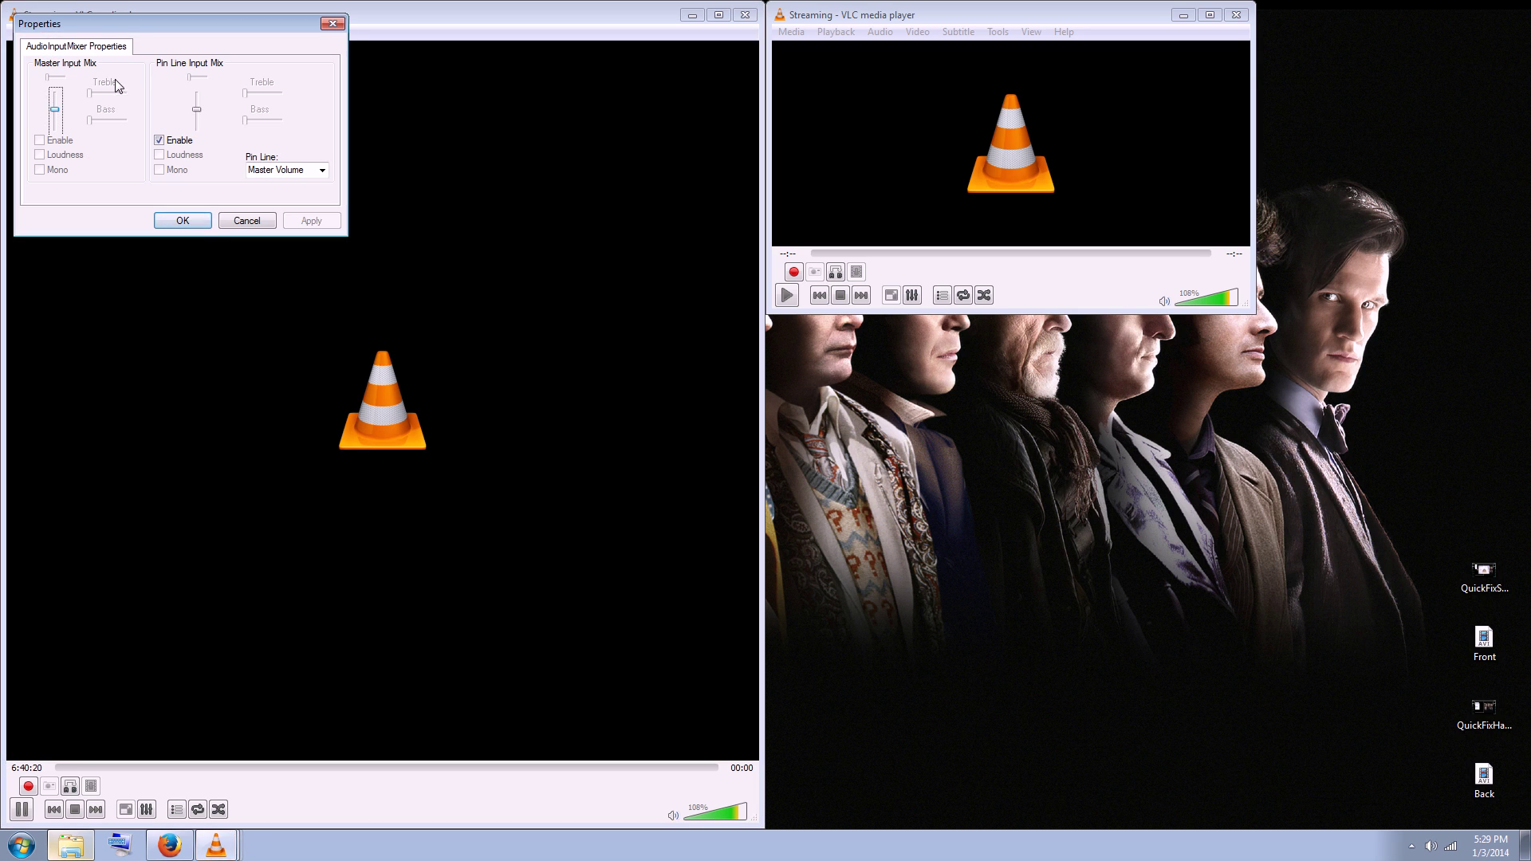
Find and open Realtek HD Audio Manager and display the Stereo Mix recording settings.
click(22, 845)
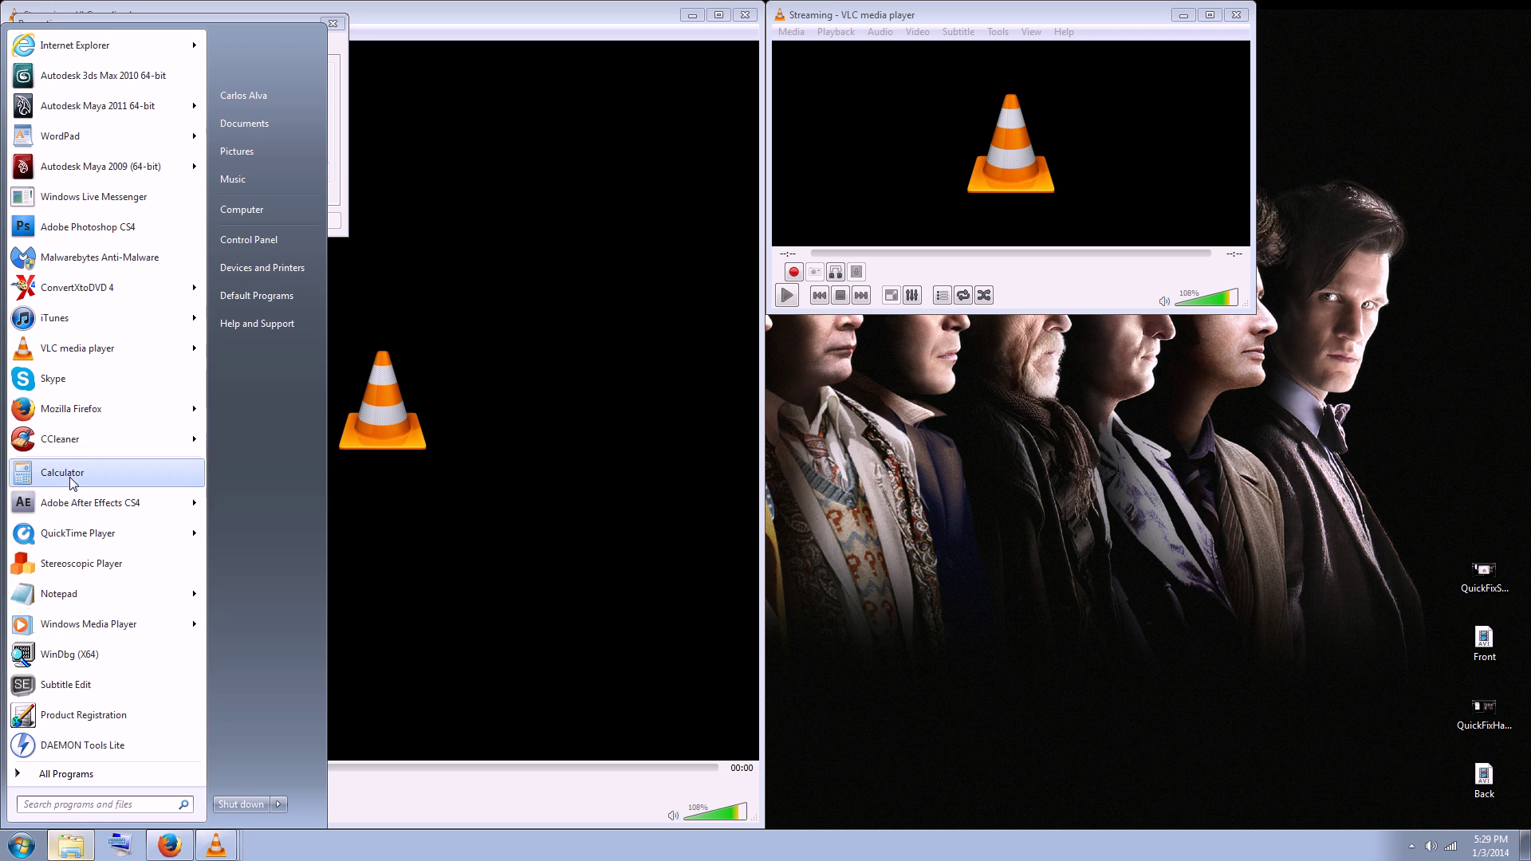
text(real)
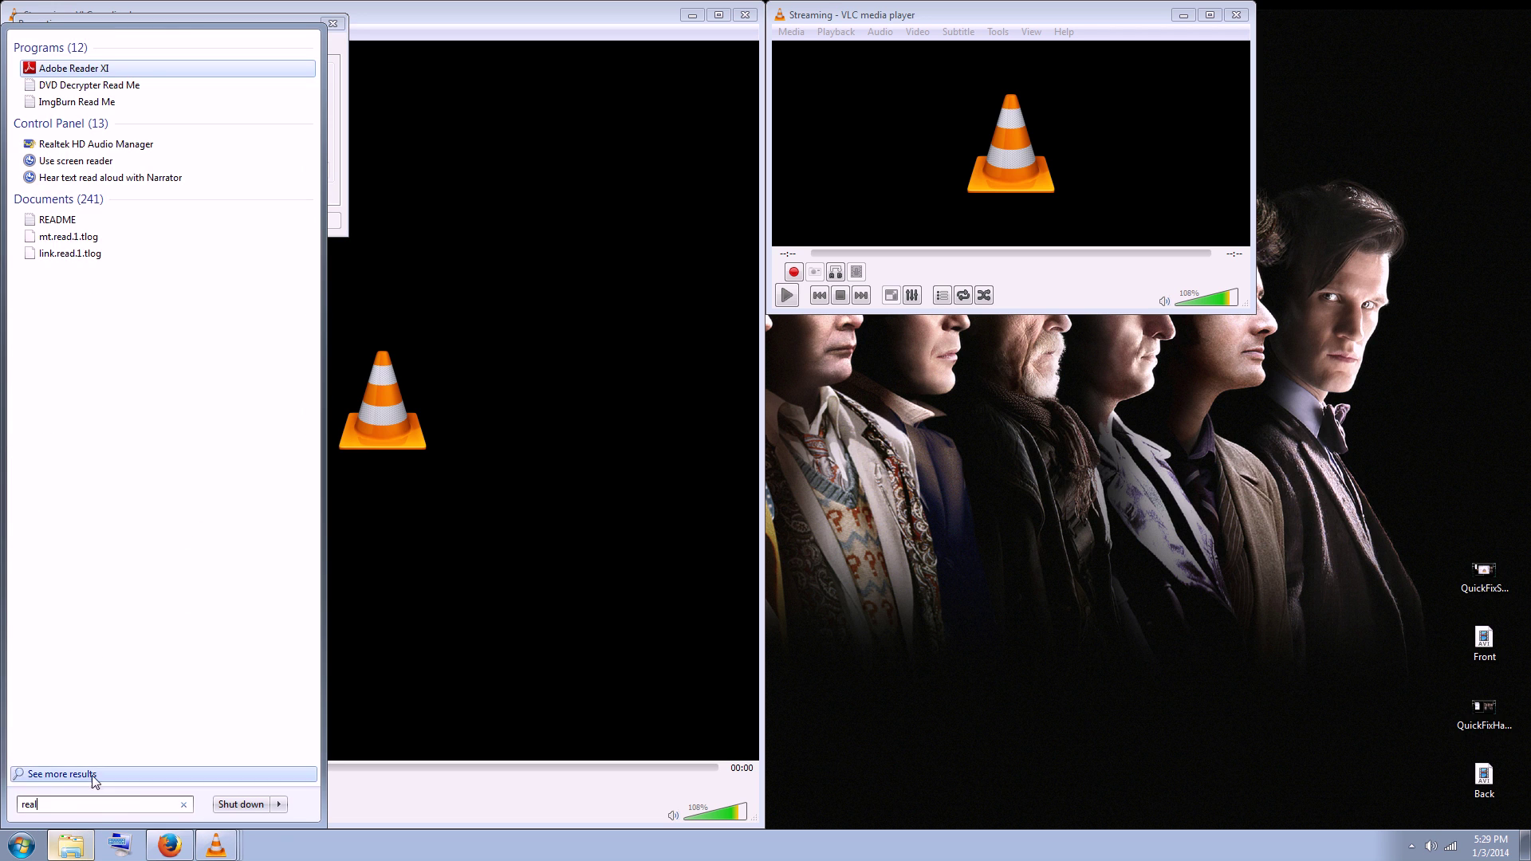
click(134, 70)
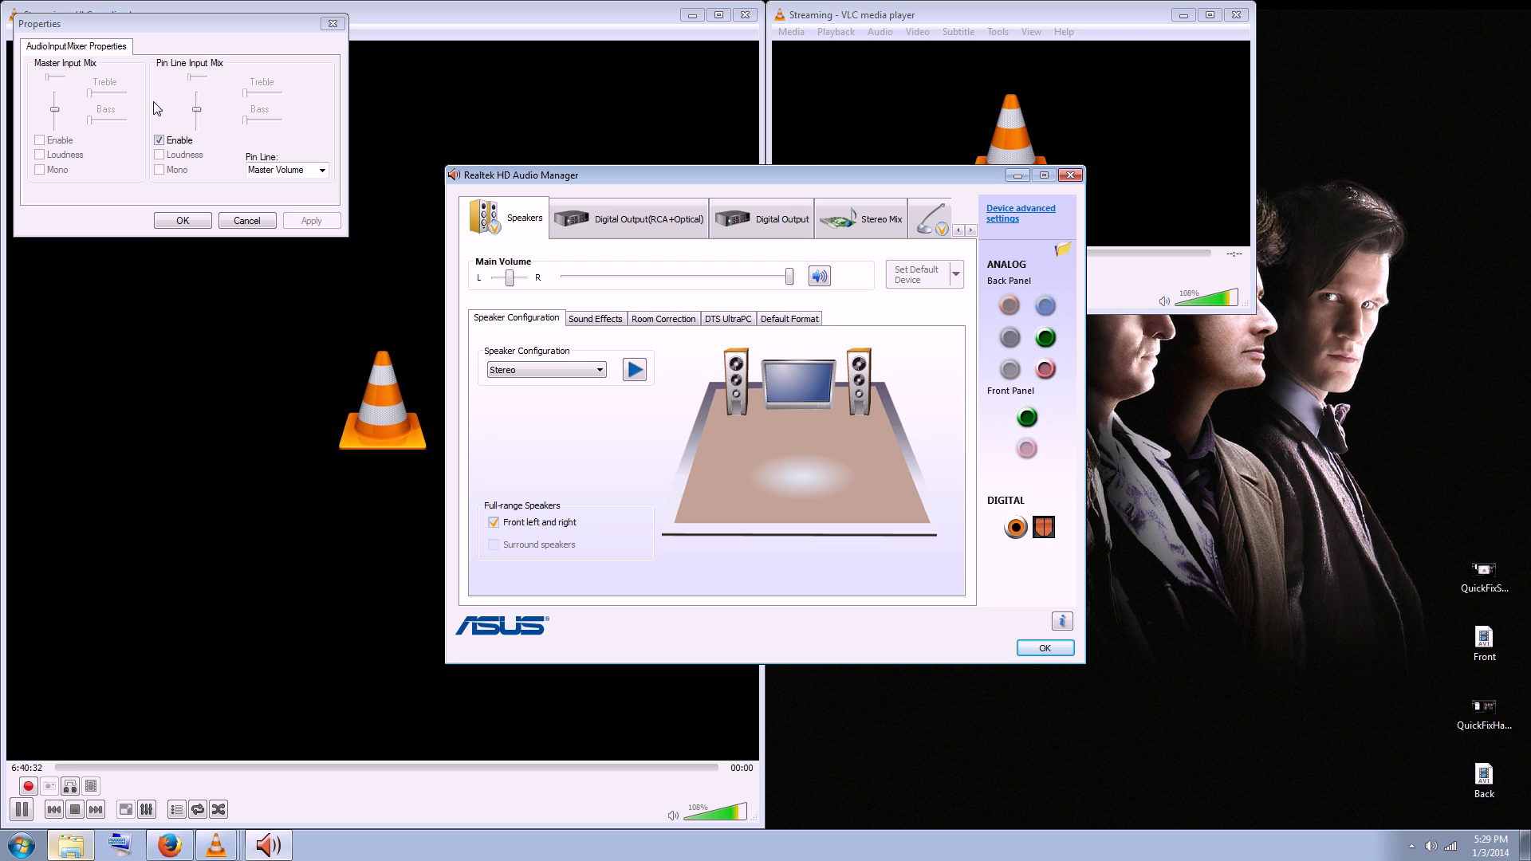
click(853, 232)
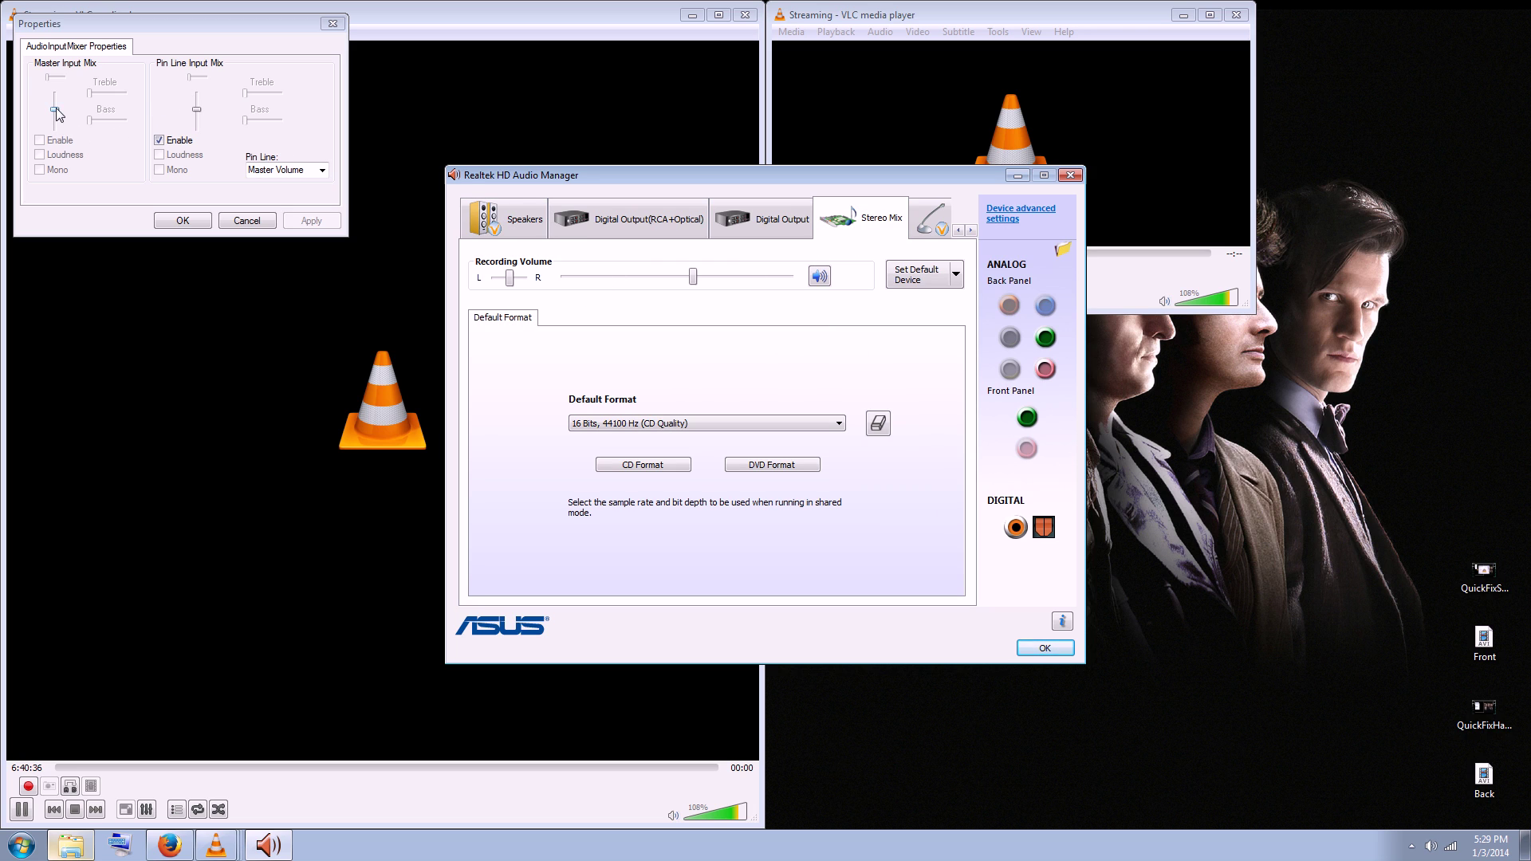
Try different Master Input Mix levels, return the slider to about the middle, and accept the audio mixer properties.
drag(55, 109, 62, 98)
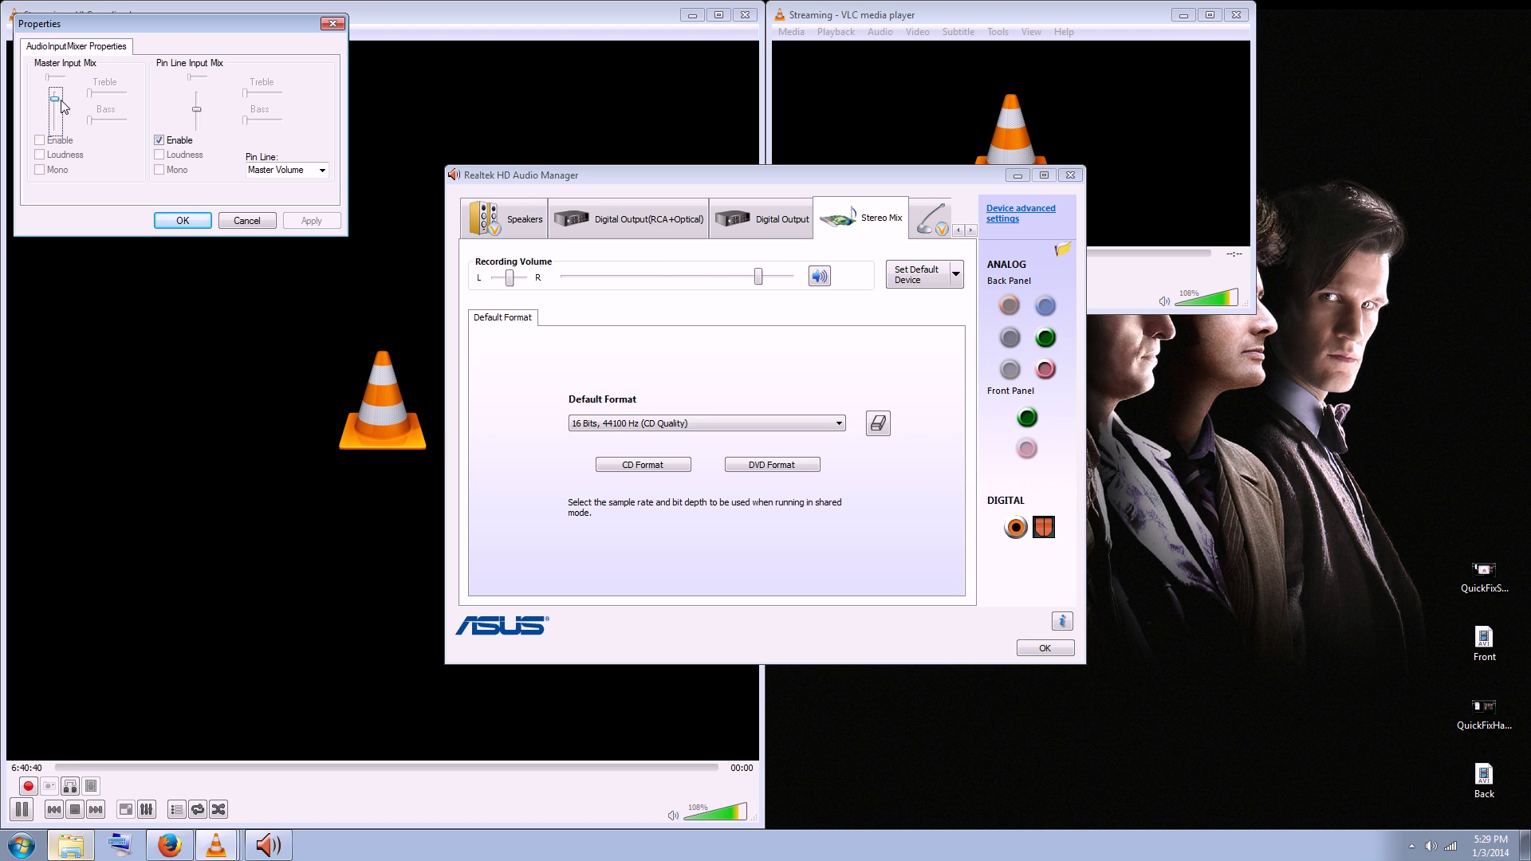
drag(55, 99, 55, 120)
drag(57, 124, 55, 114)
click(1071, 175)
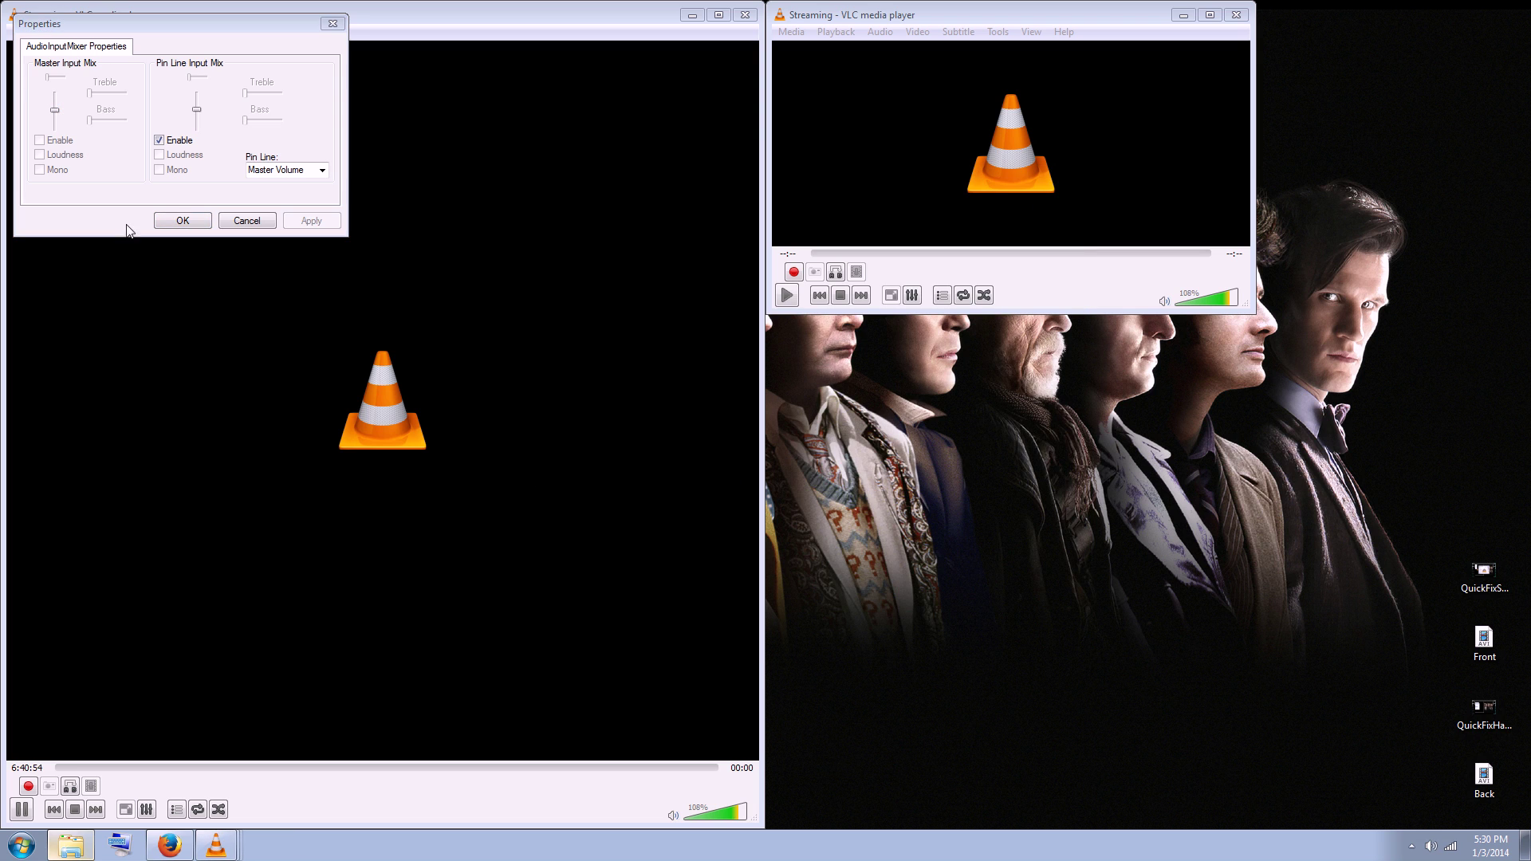
click(179, 221)
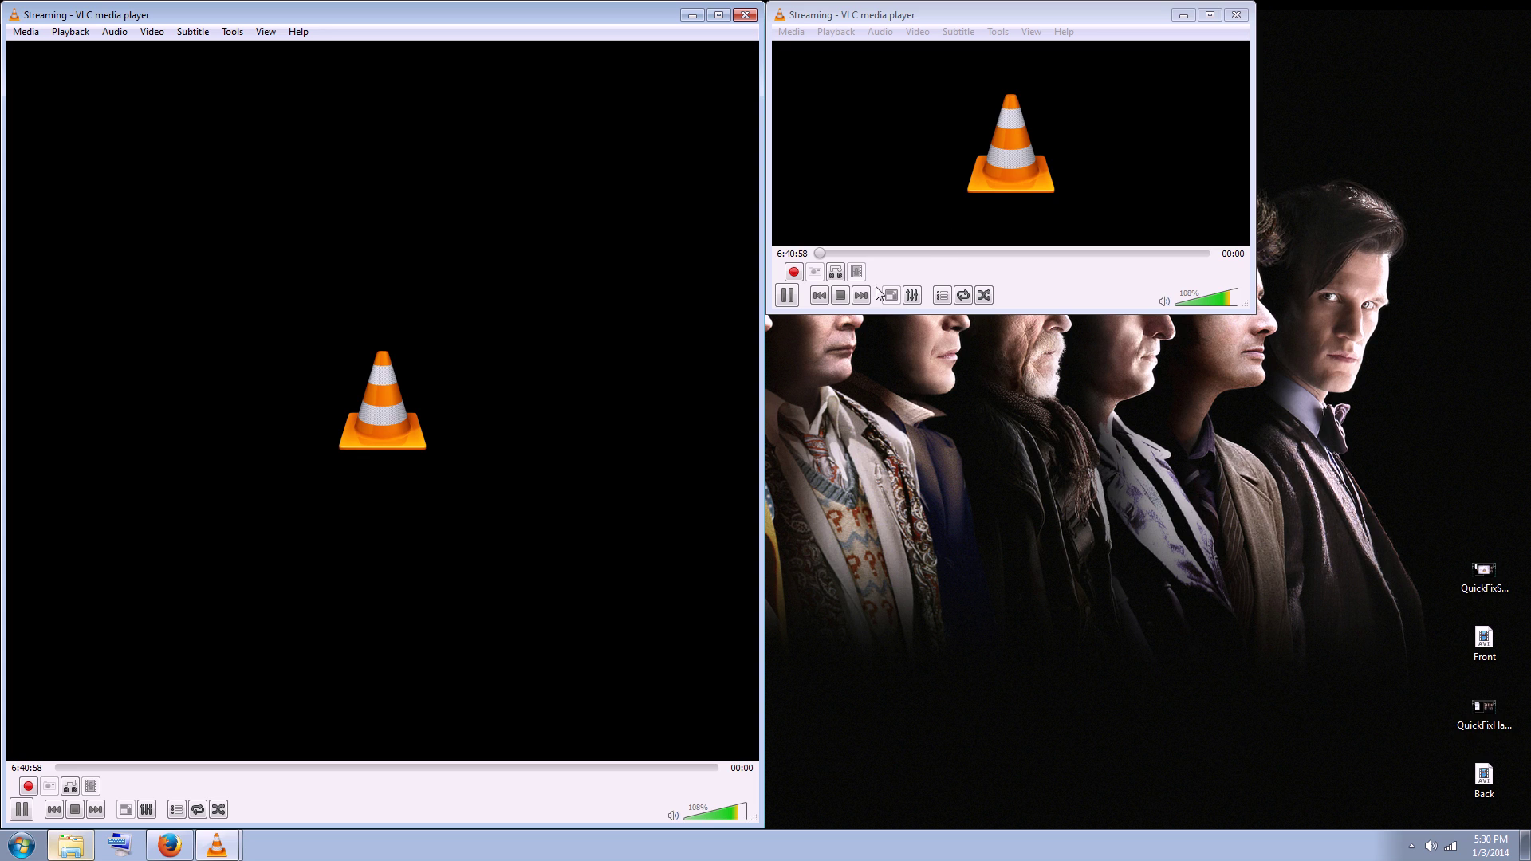
Hide the Advanced Controls in the smaller streaming window and show them again.
click(800, 274)
click(997, 32)
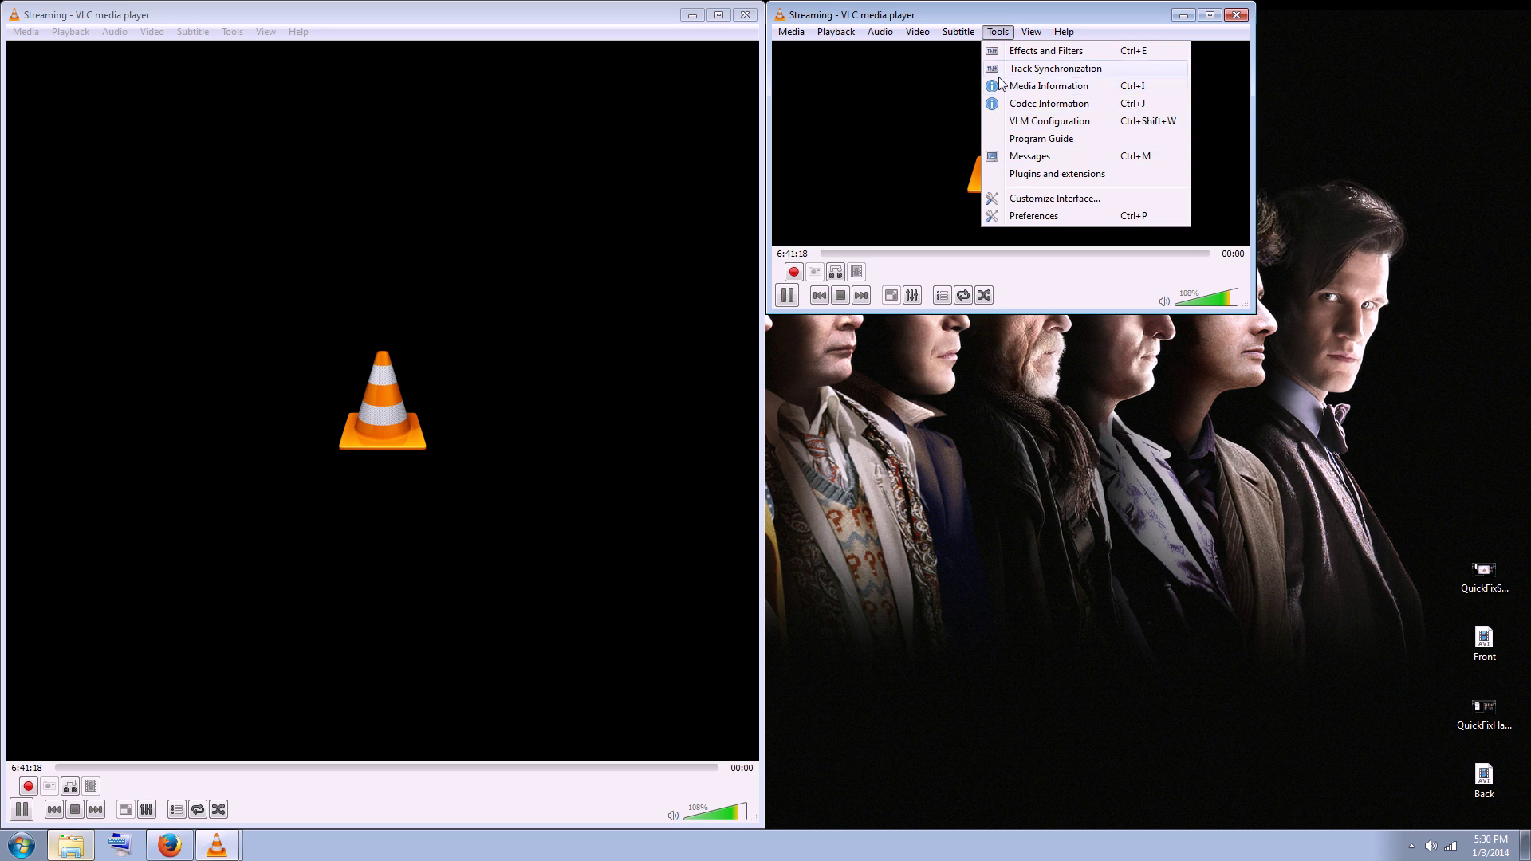
mouse_move(917, 34)
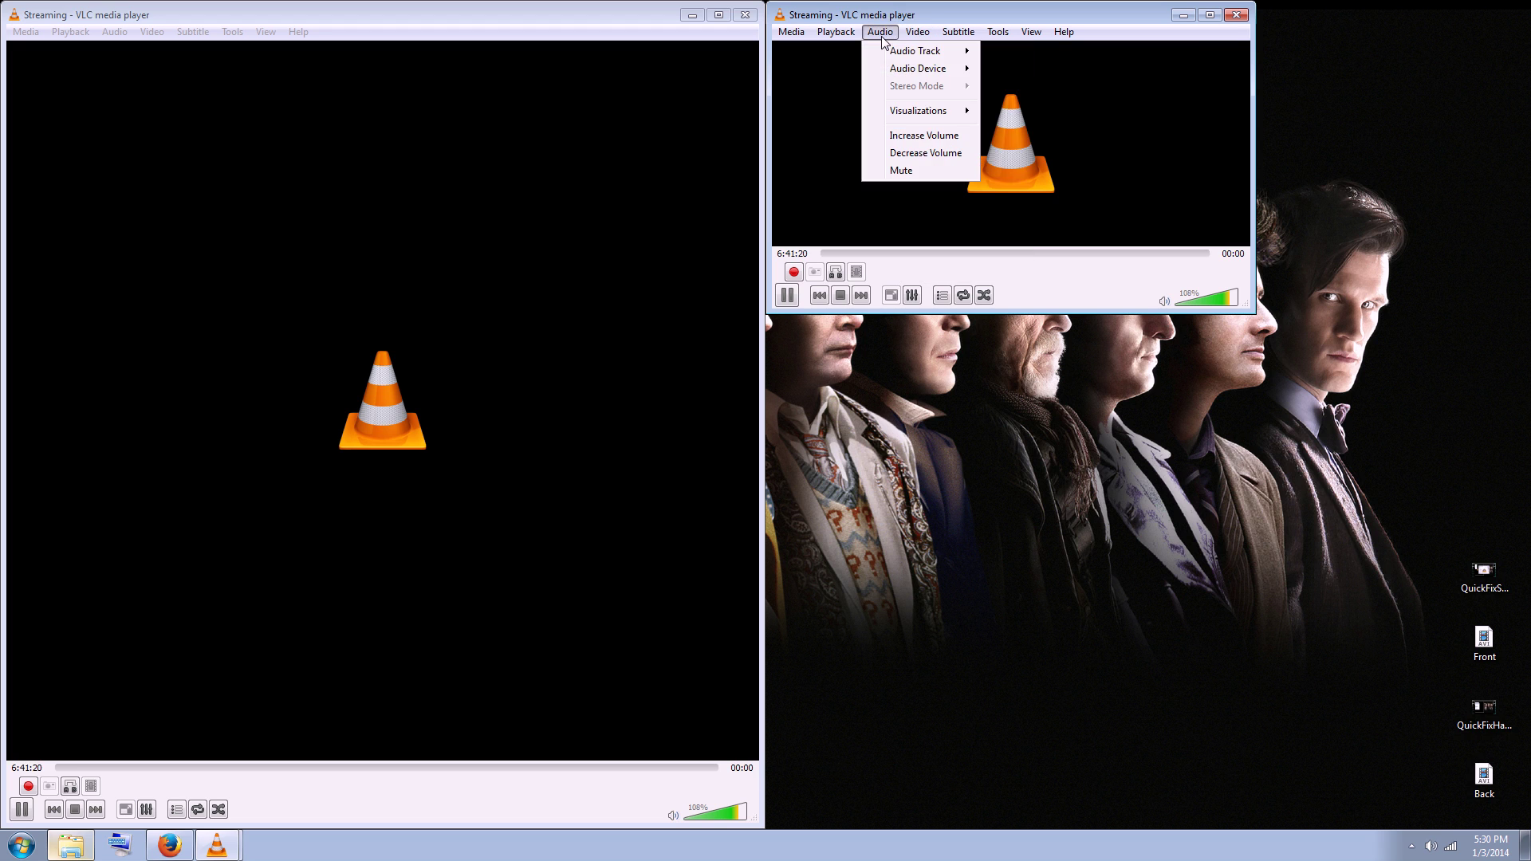
mouse_move(1031, 36)
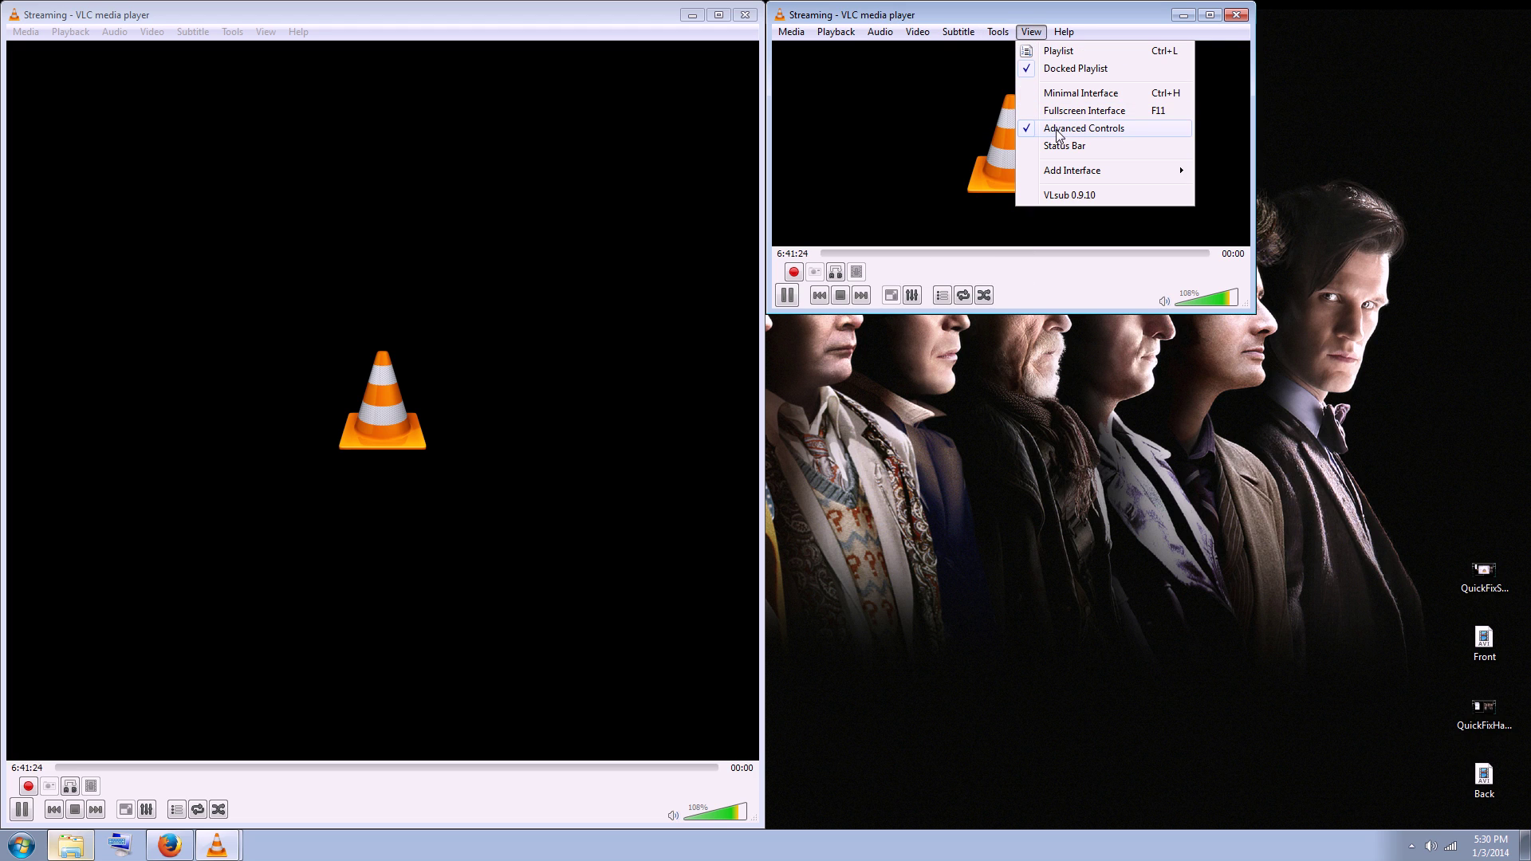
click(1059, 130)
click(1001, 32)
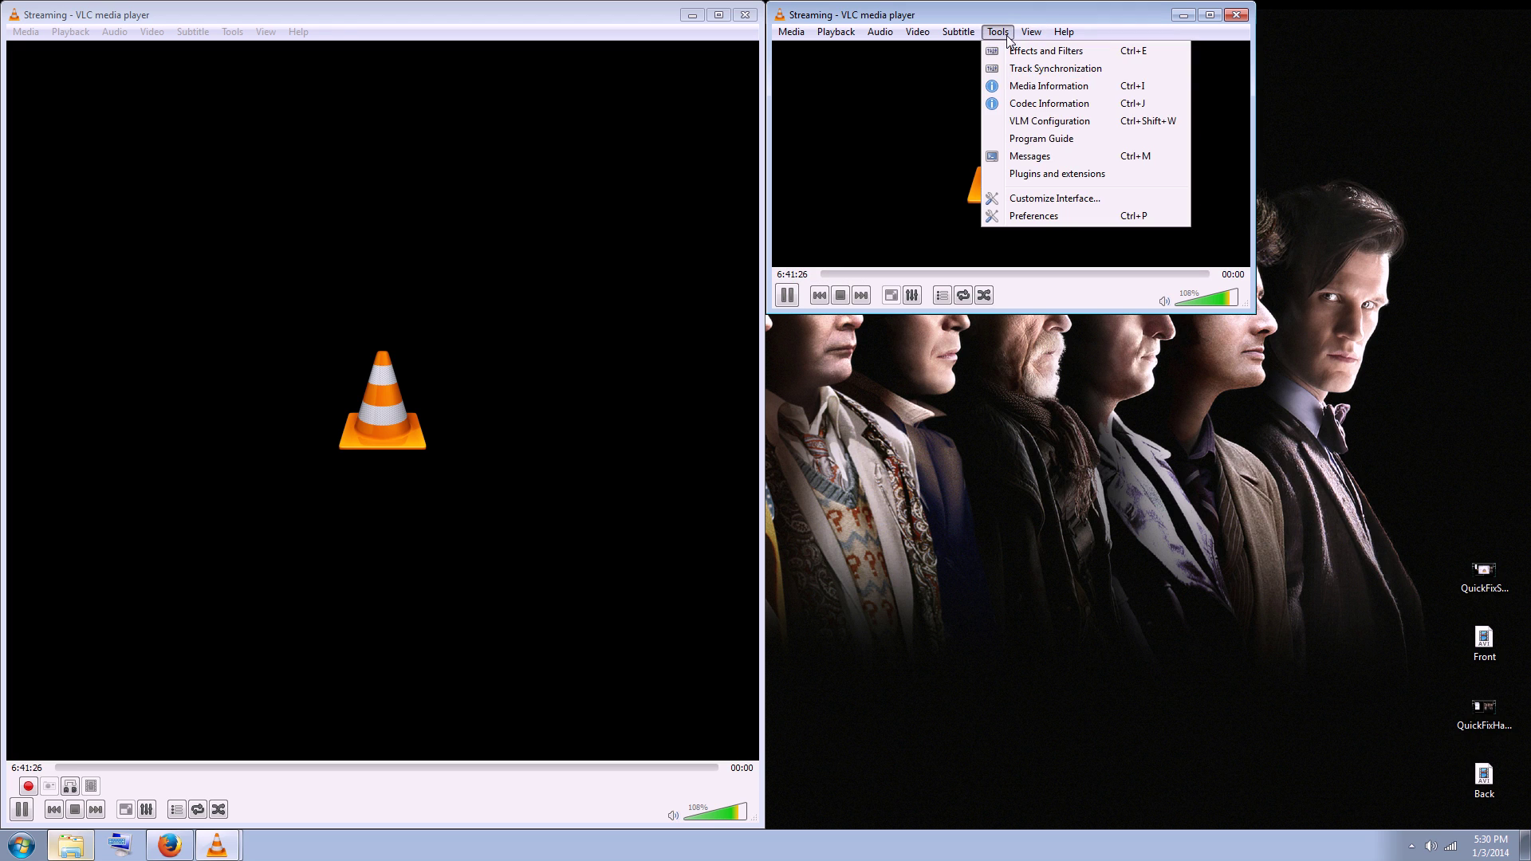
mouse_move(1032, 32)
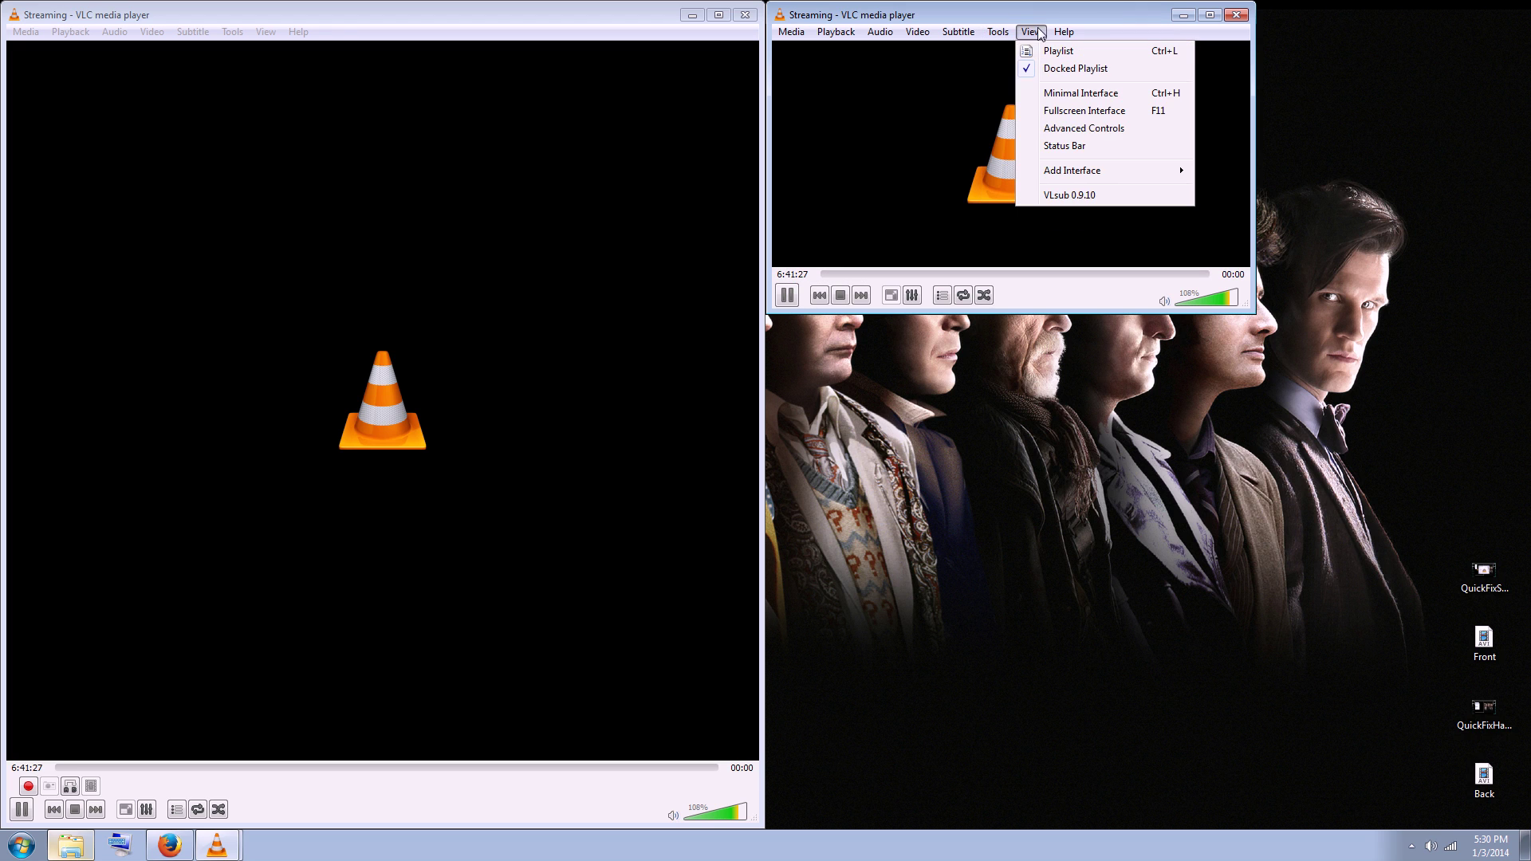
click(1048, 130)
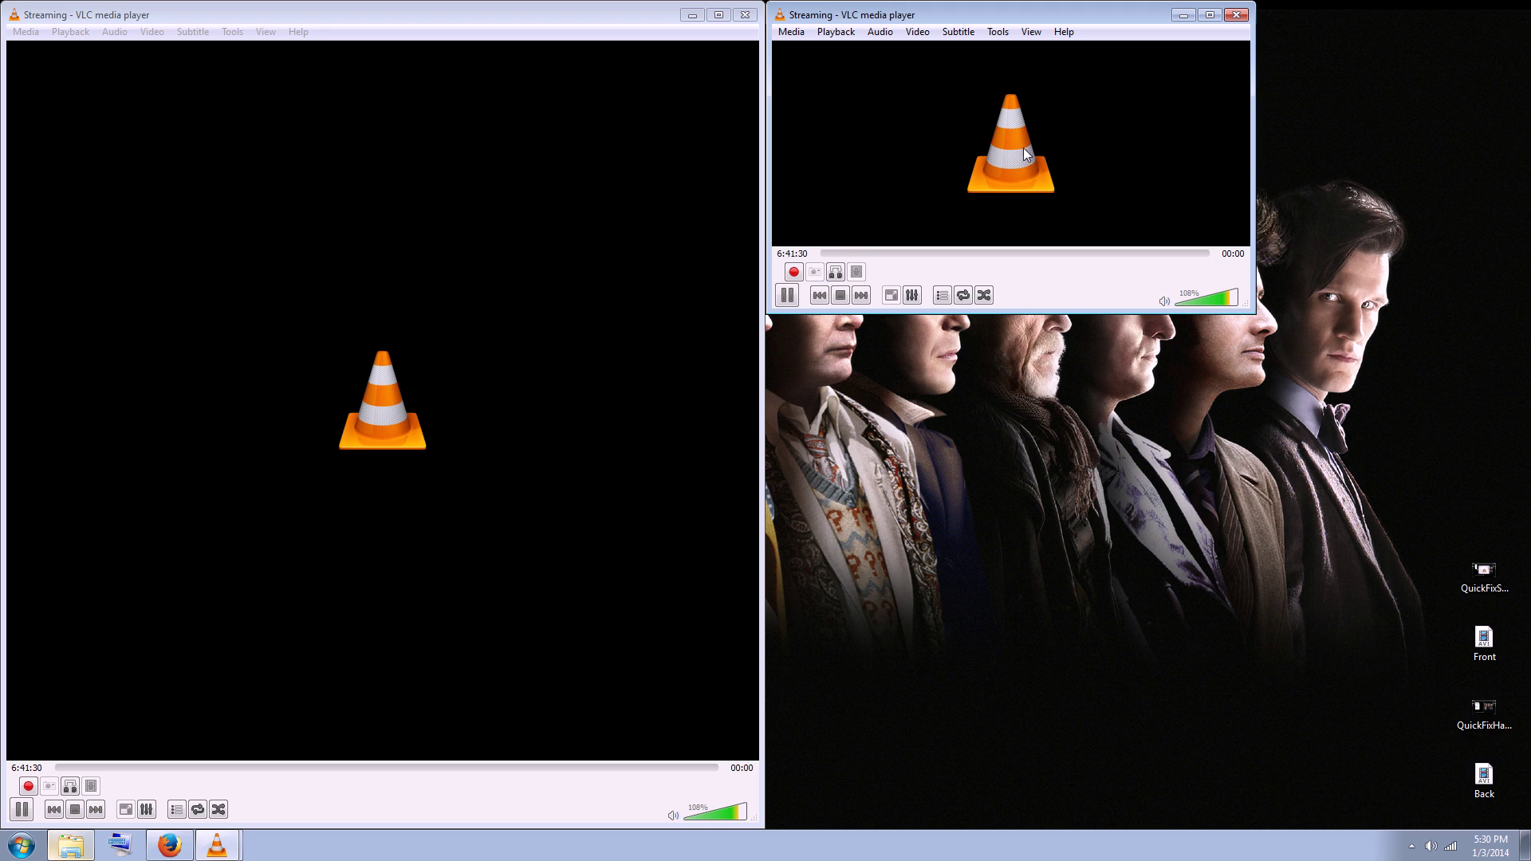